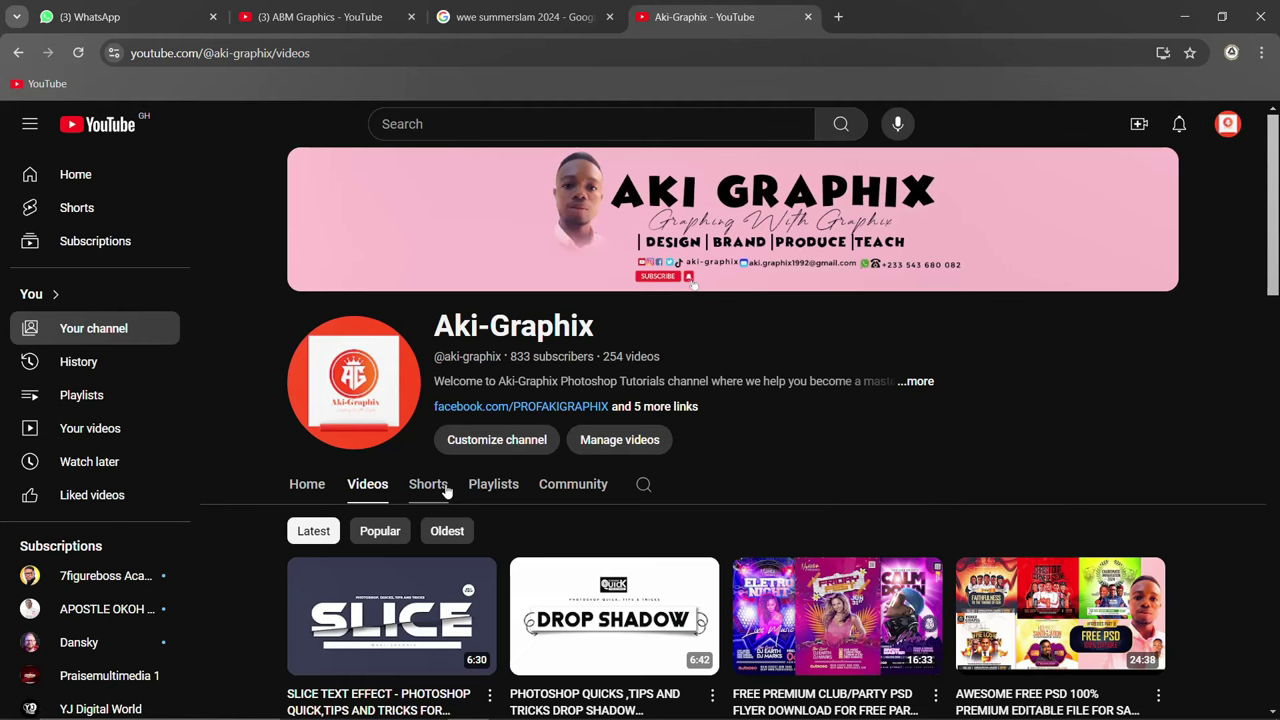
# Step: Scroll up and down the YouTube channel page
pyautogui.scroll(-3, 446, 489)
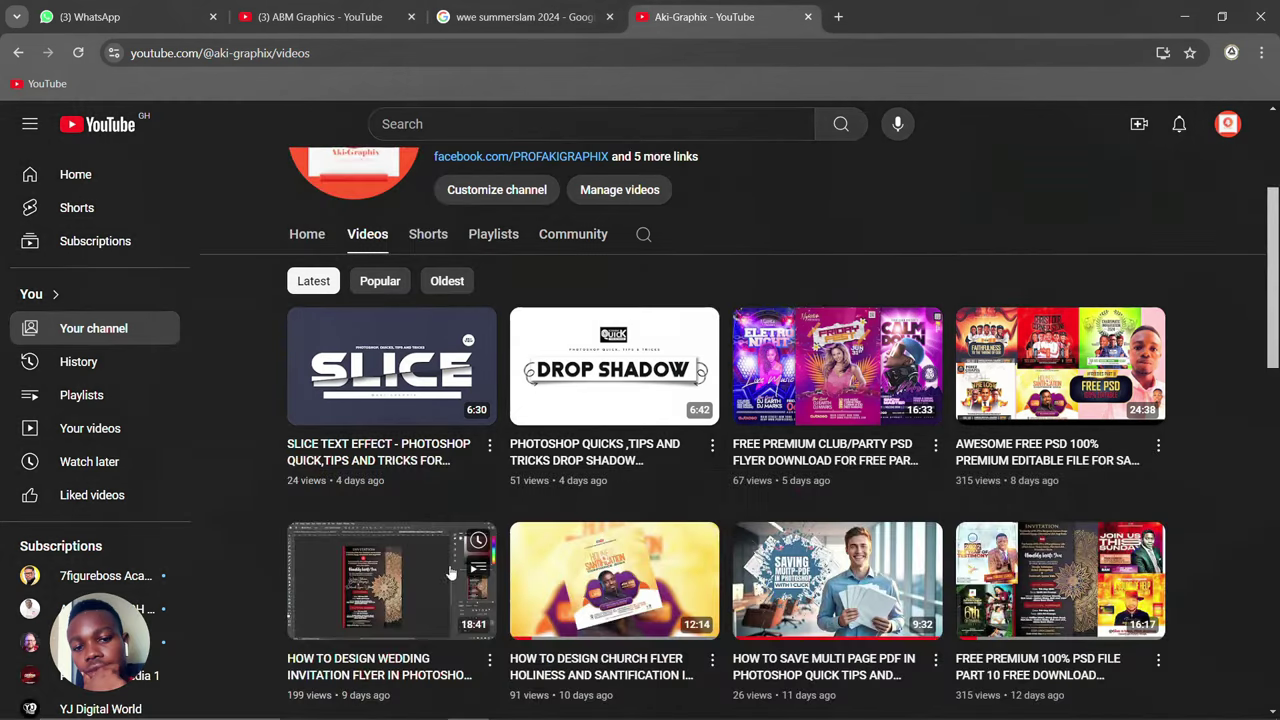
pyautogui.scroll(-1, 585, 482)
pyautogui.scroll(-2, 704, 458)
pyautogui.scroll(-2, 704, 458)
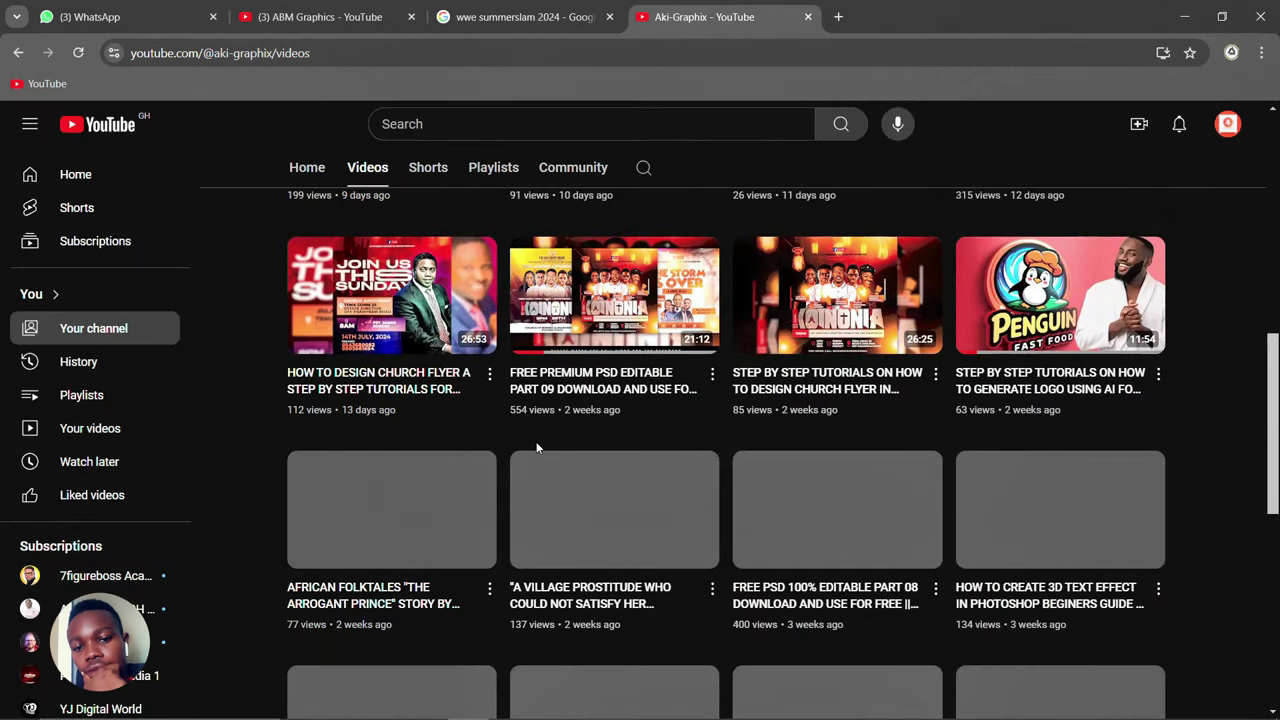
pyautogui.scroll(2, 537, 448)
pyautogui.scroll(1, 537, 448)
pyautogui.scroll(1, 537, 448)
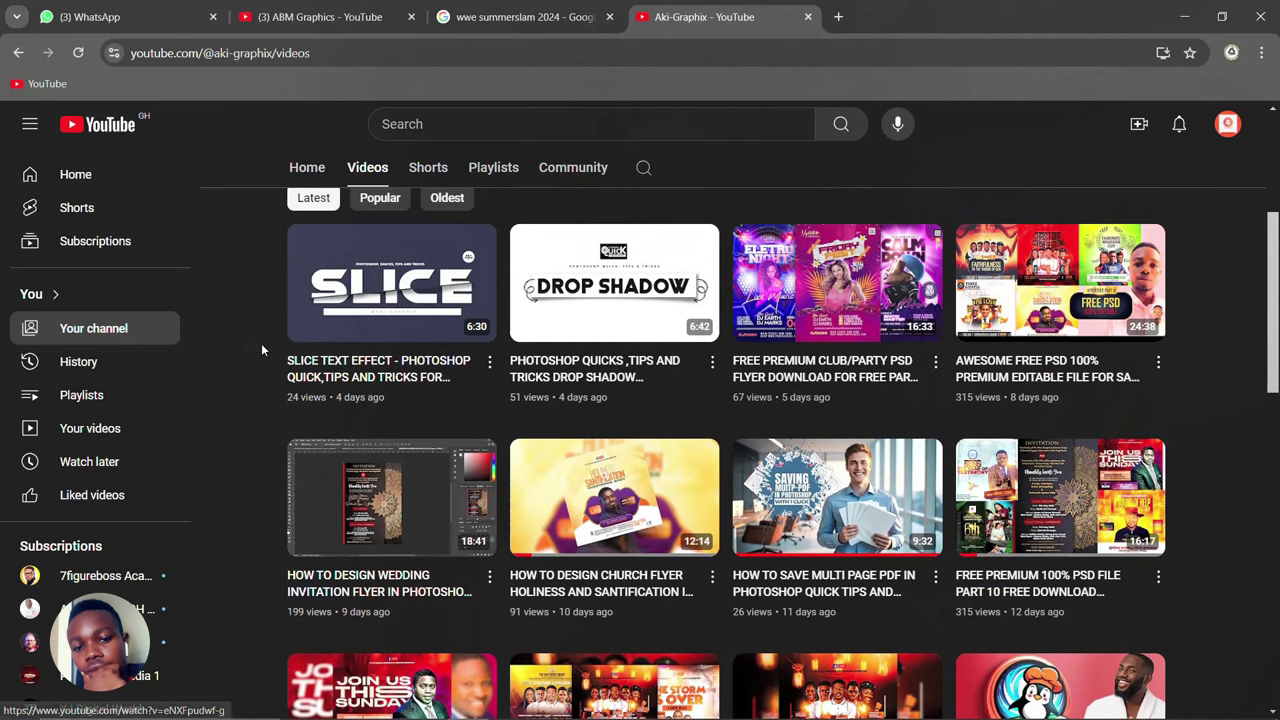
pyautogui.scroll(3, 629, 396)
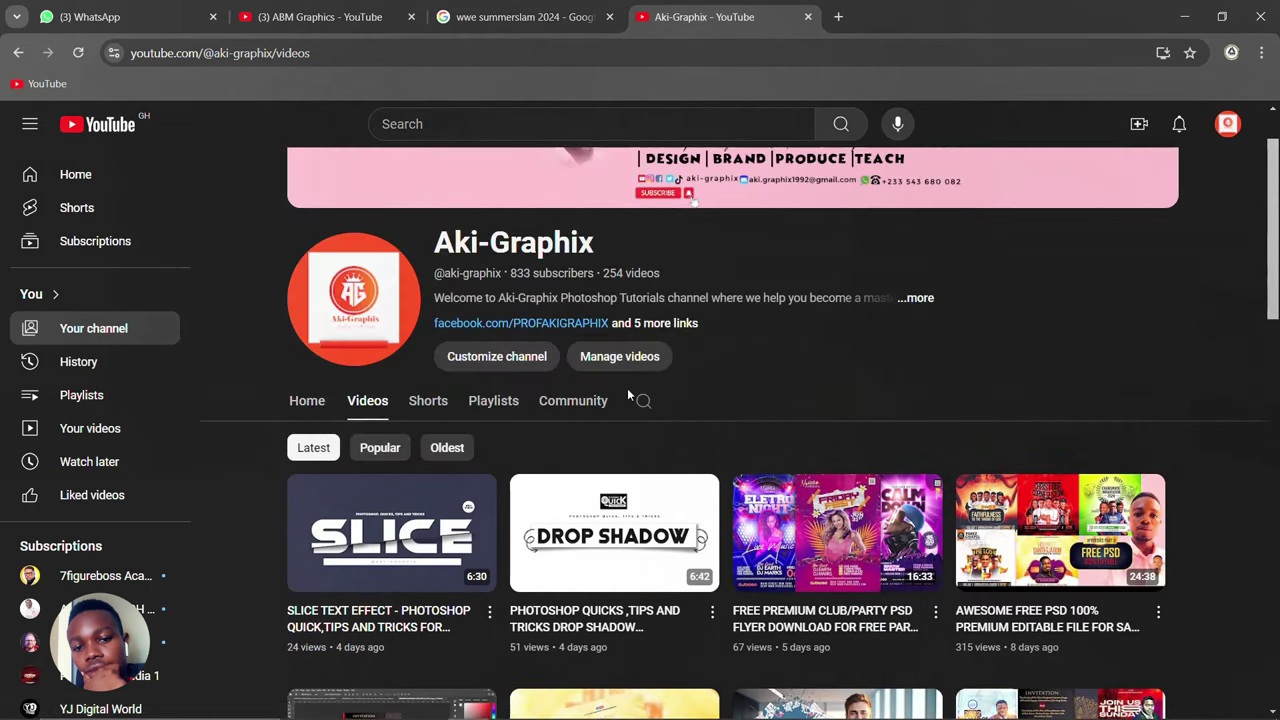
pyautogui.scroll(-2, 839, 397)
pyautogui.scroll(-2, 839, 397)
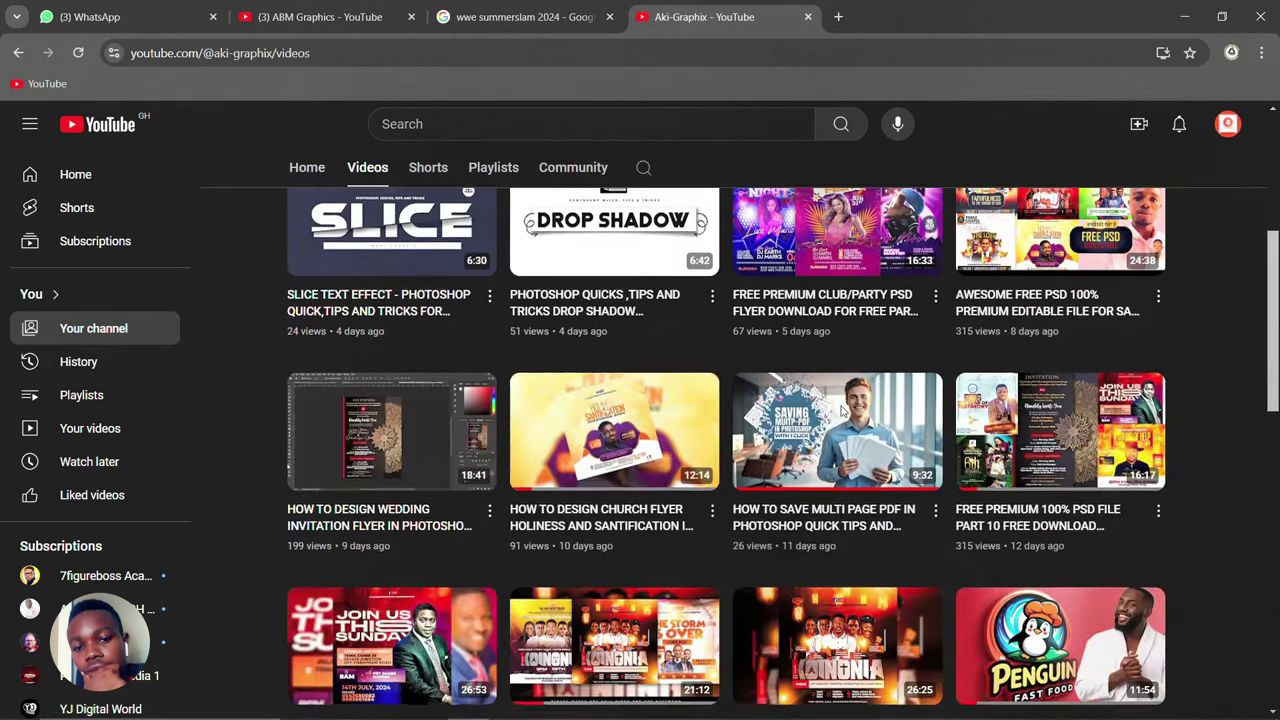
pyautogui.scroll(-2, 840, 400)
pyautogui.scroll(-1, 840, 404)
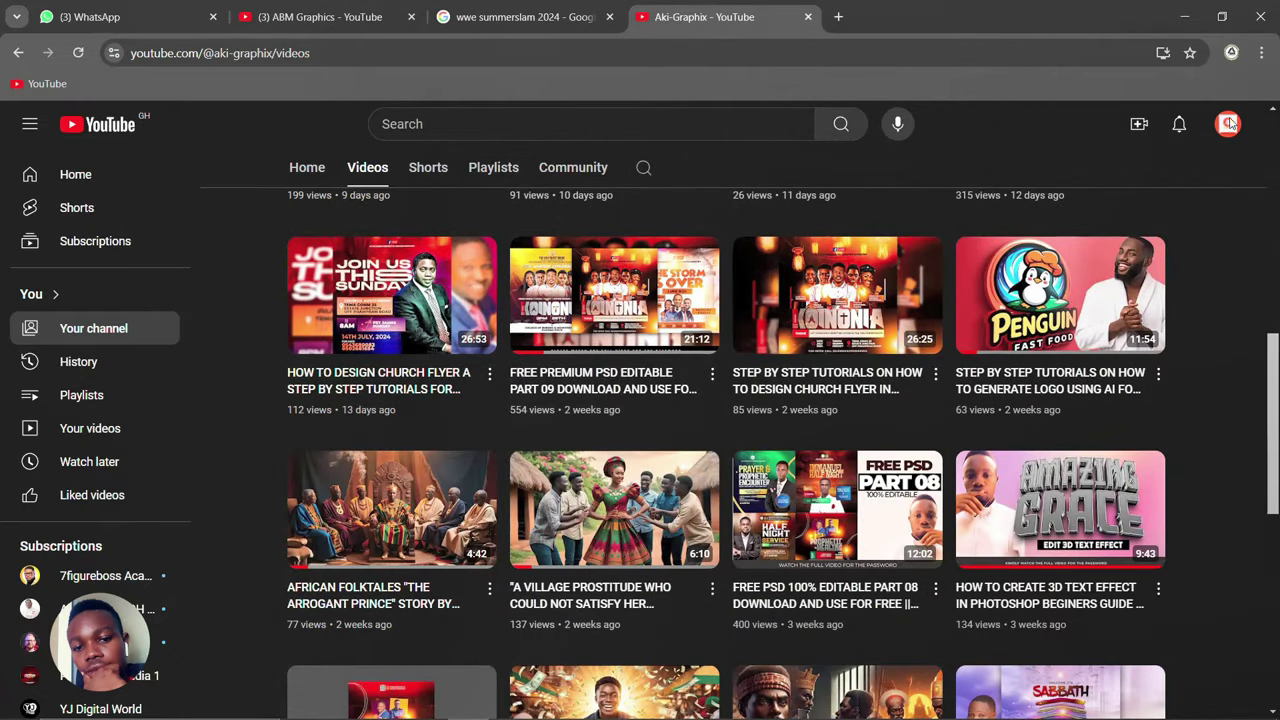
# Step: Open the bell notifications and read through the new subscribers and viewer comments
pyautogui.click(1179, 123)
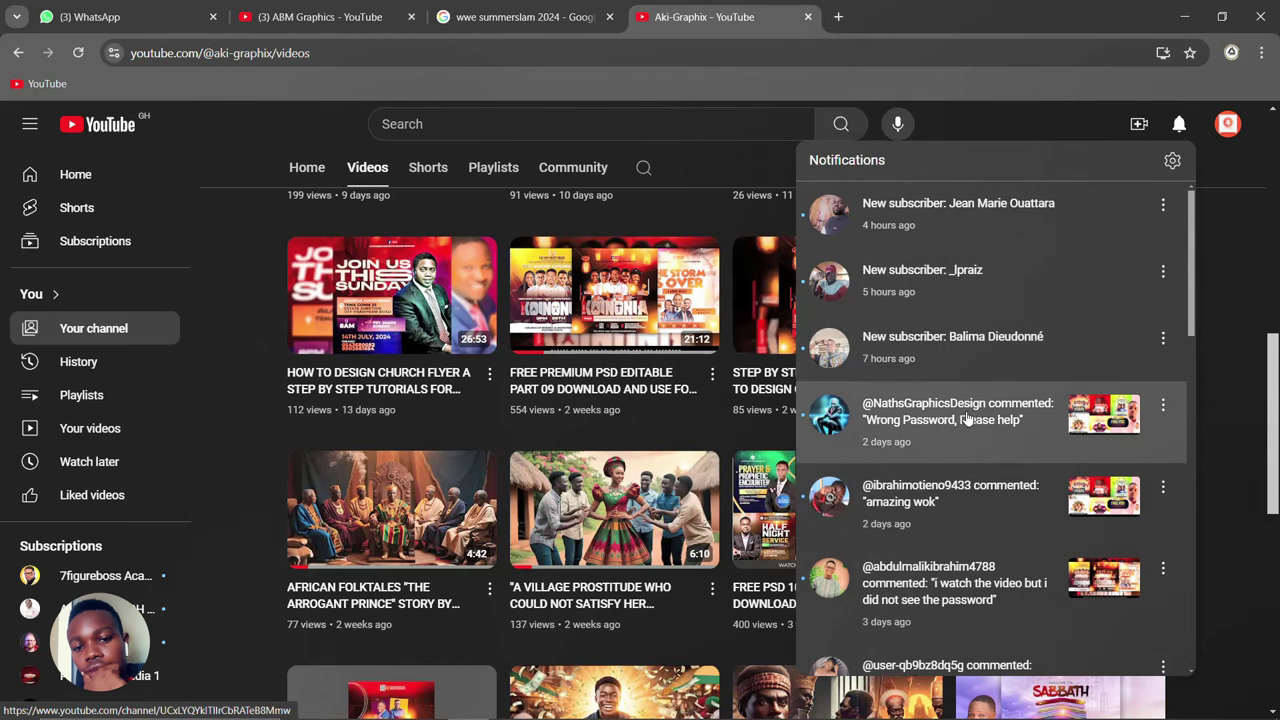
pyautogui.scroll(-1, 1176, 249)
pyautogui.scroll(1, 896, 240)
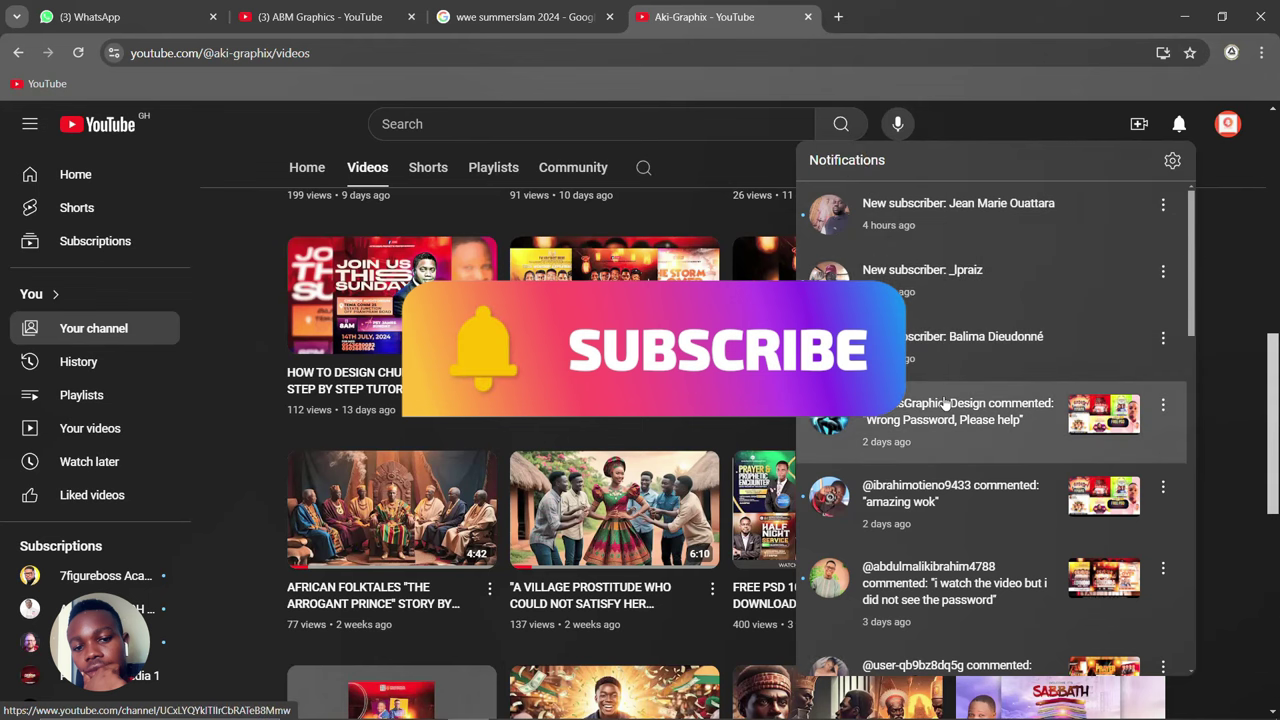
pyautogui.scroll(-1, 950, 400)
pyautogui.scroll(-3, 950, 402)
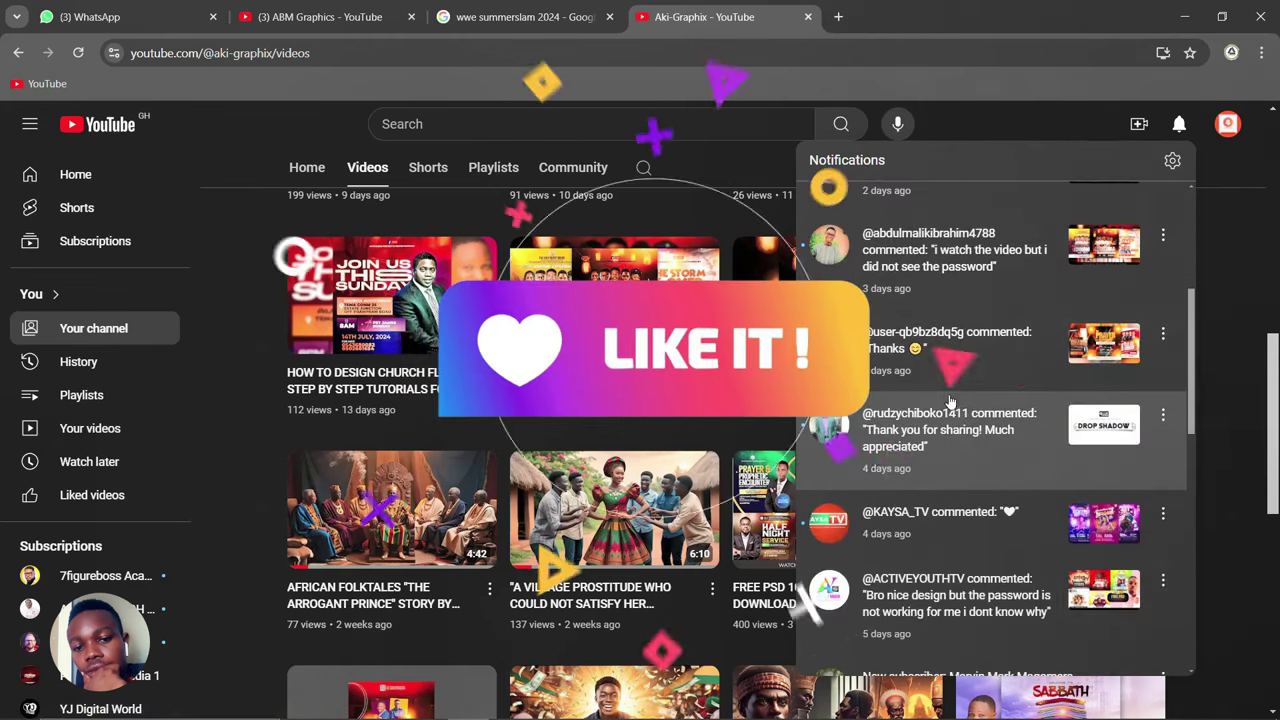
pyautogui.scroll(1, 920, 395)
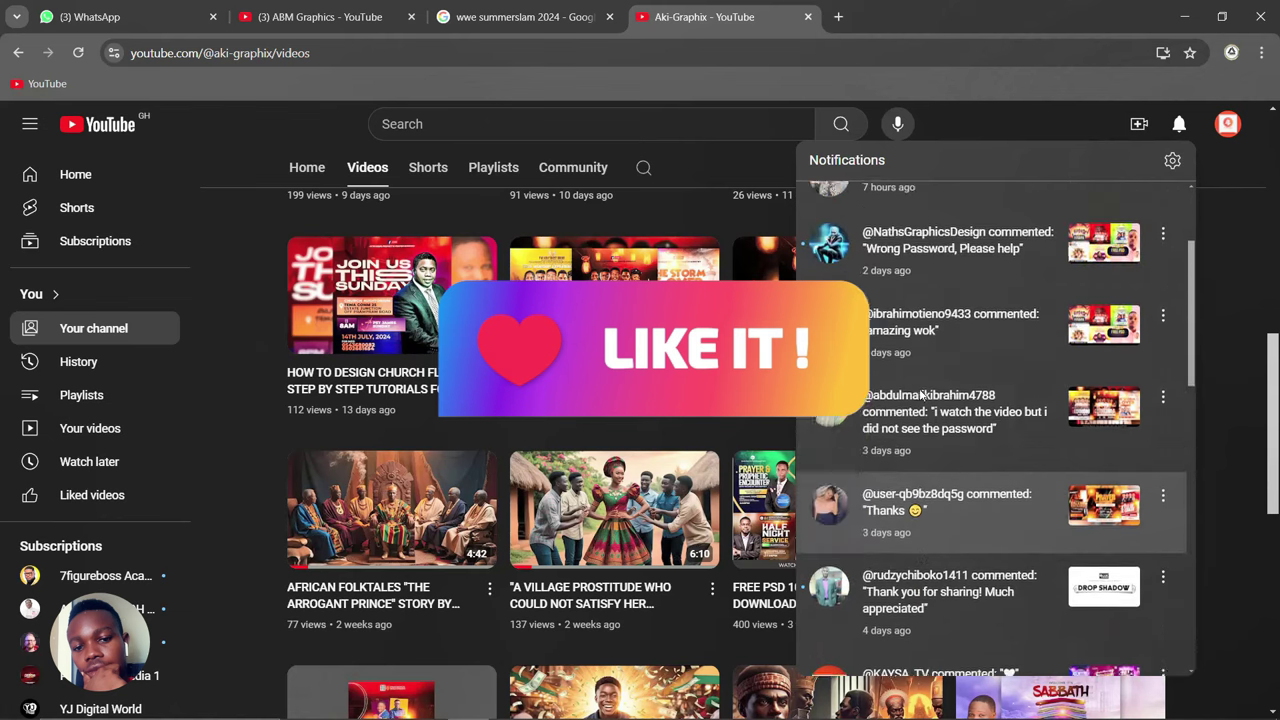
pyautogui.scroll(-2, 920, 395)
pyautogui.scroll(-2, 920, 394)
pyautogui.scroll(-2, 920, 394)
pyautogui.scroll(-1, 920, 395)
pyautogui.scroll(-2, 920, 396)
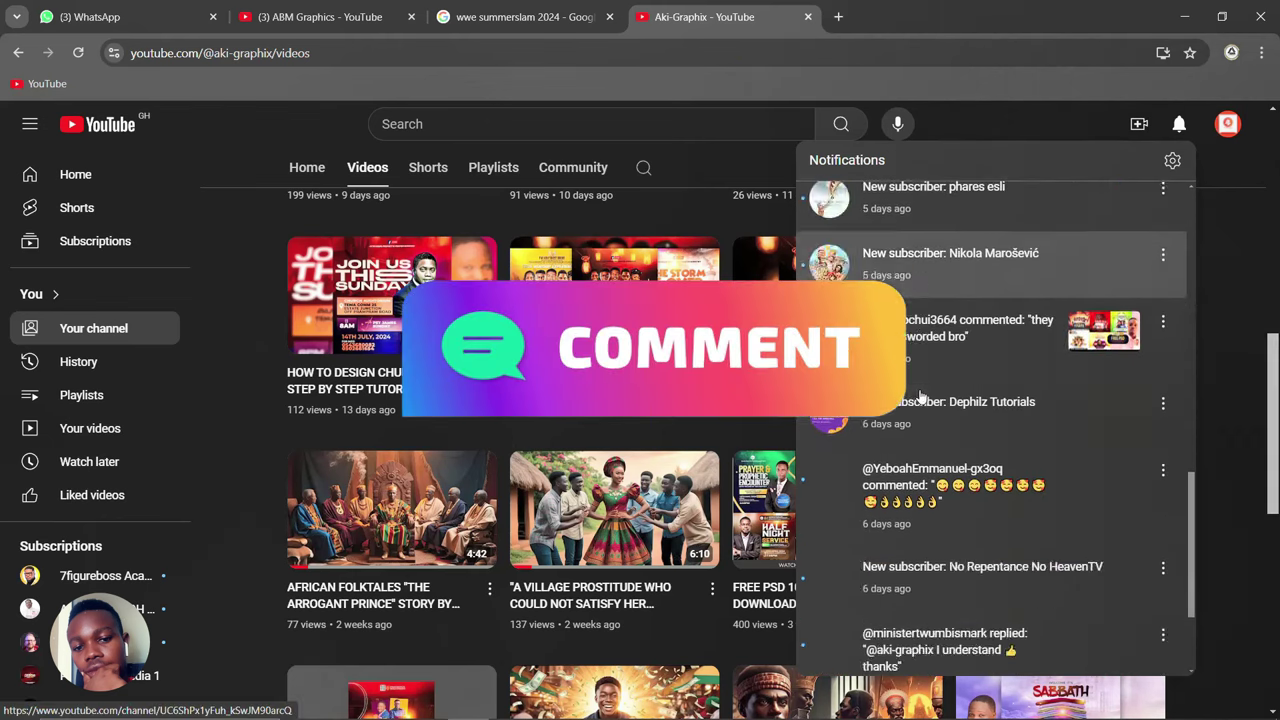
pyautogui.scroll(-1, 920, 396)
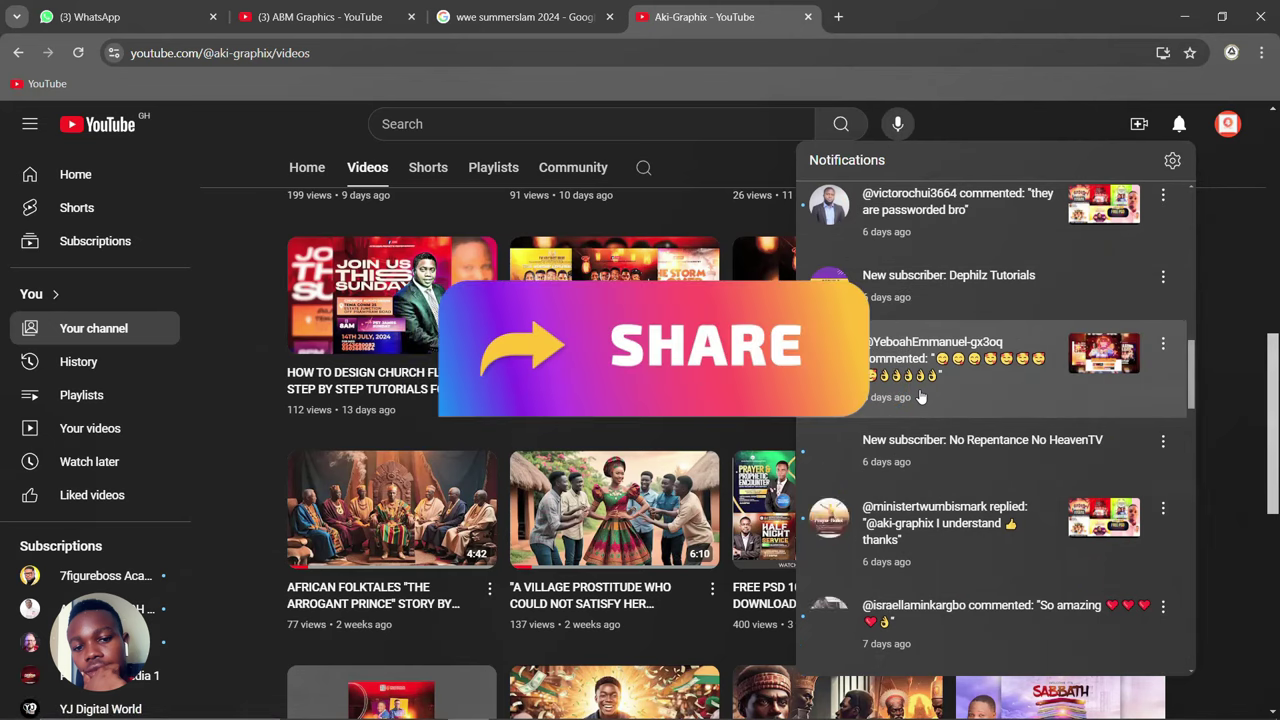
pyautogui.scroll(-2, 920, 397)
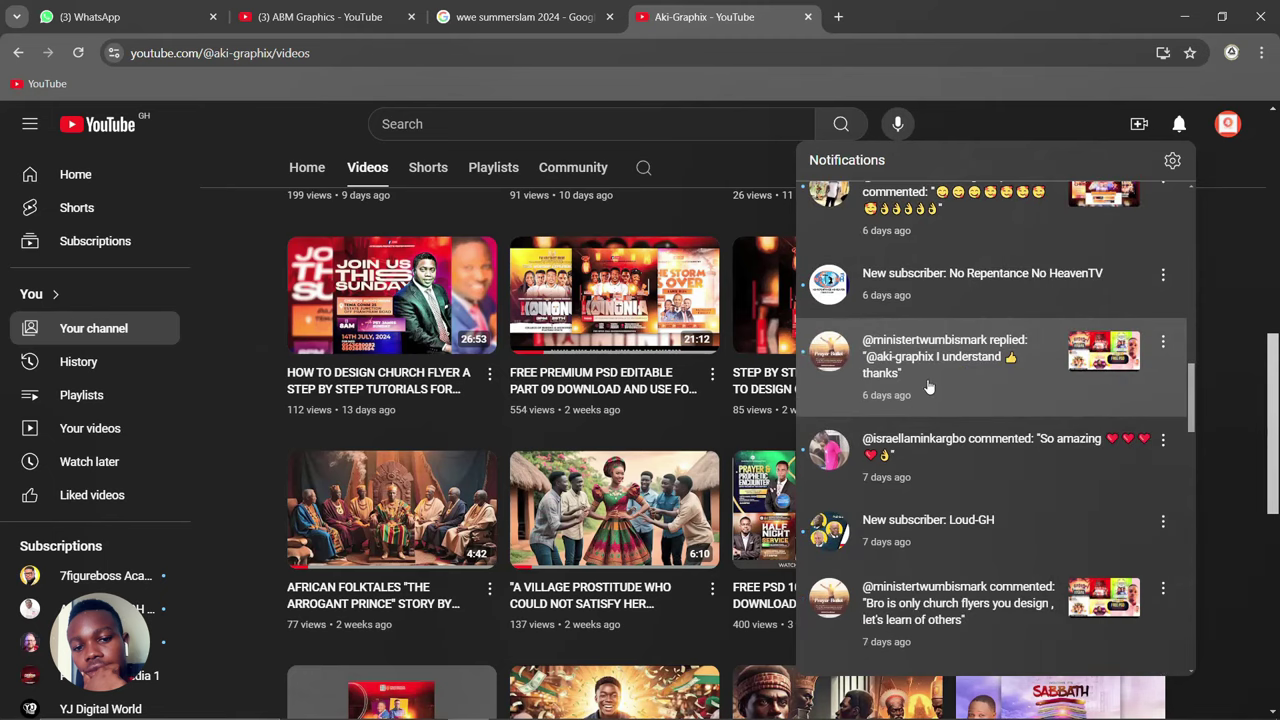
pyautogui.scroll(1, 928, 387)
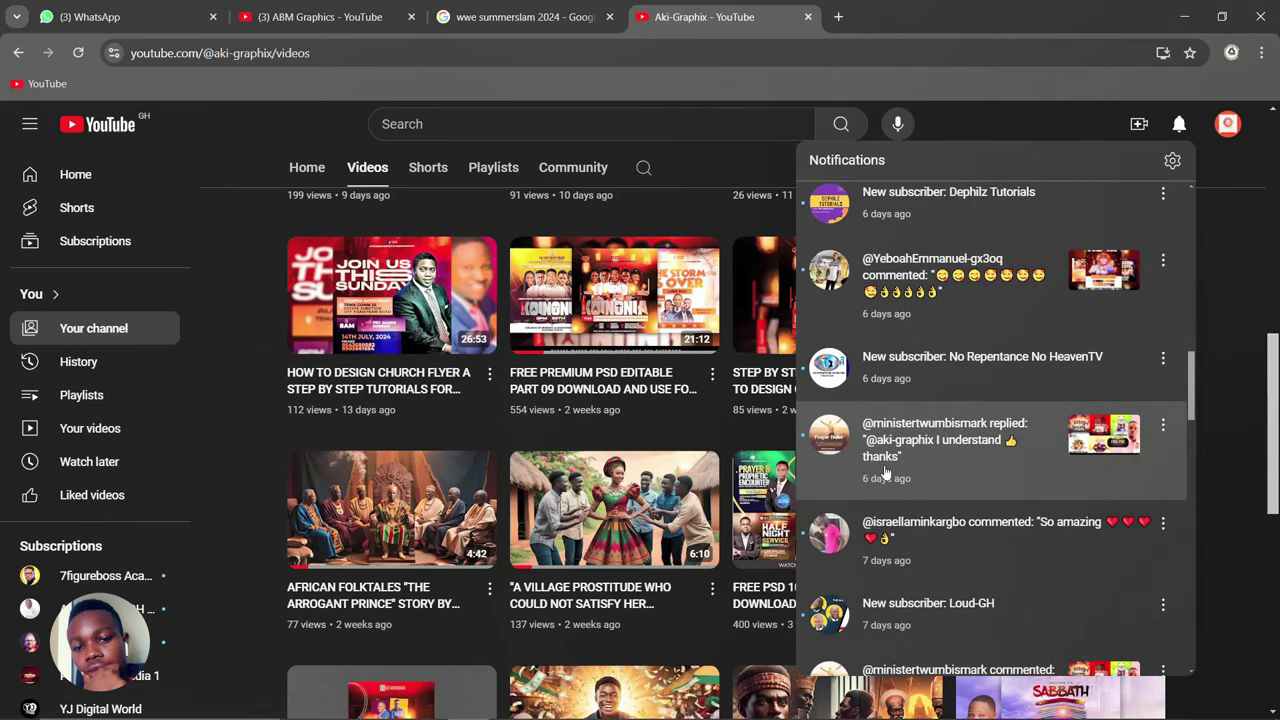
pyautogui.scroll(2, 915, 456)
pyautogui.scroll(1, 915, 456)
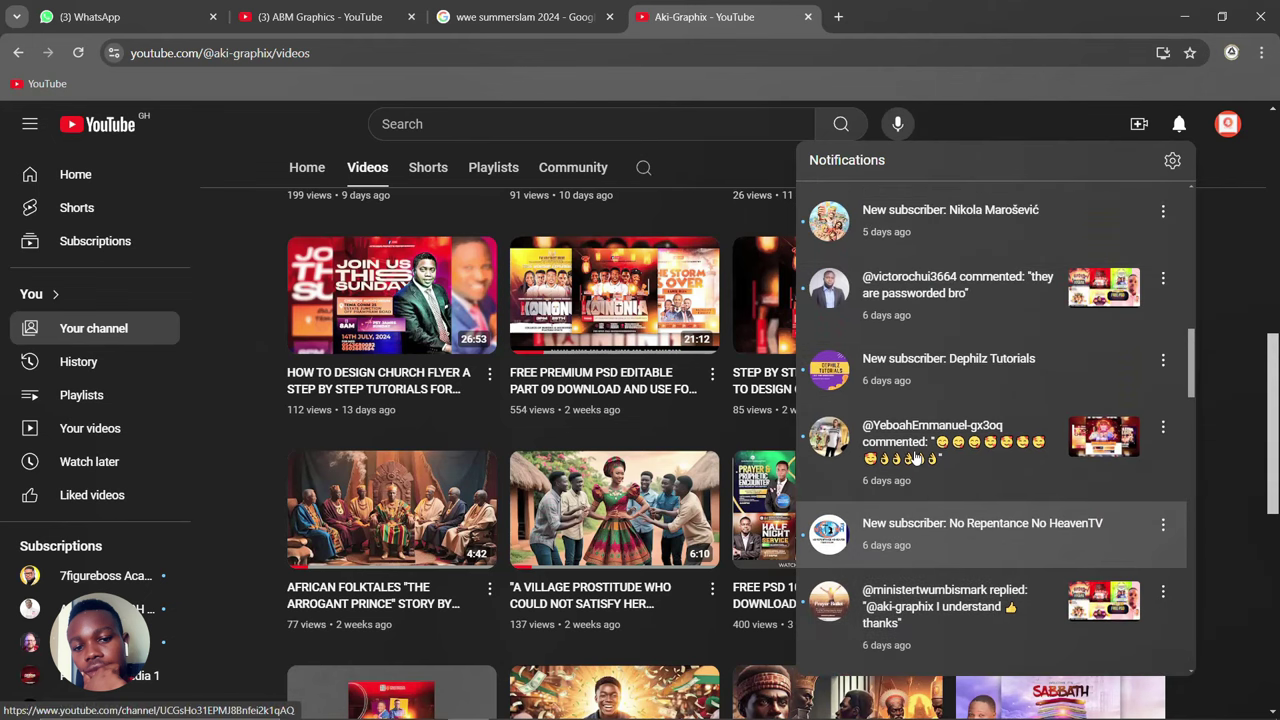
pyautogui.scroll(1, 915, 456)
pyautogui.scroll(3, 915, 456)
pyautogui.scroll(2, 915, 456)
pyautogui.scroll(4, 915, 456)
pyautogui.scroll(2, 915, 456)
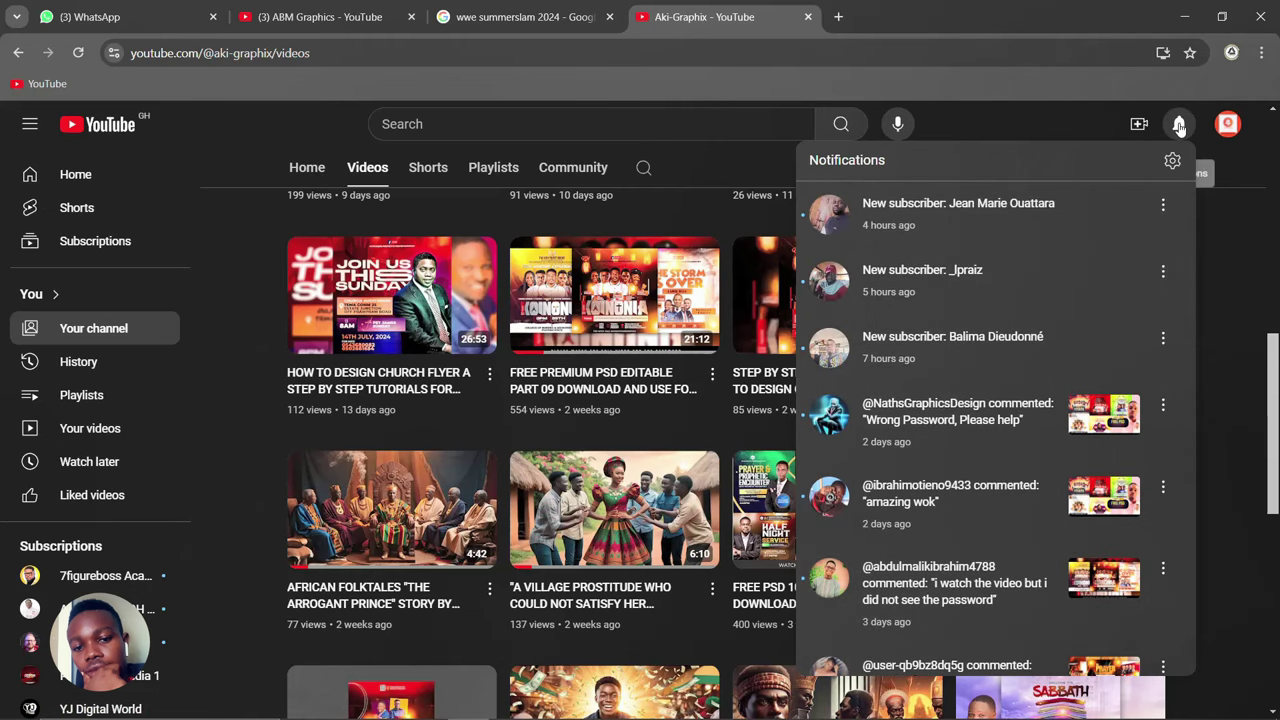
# Step: Close the YouTube notifications panel
pyautogui.click(1179, 124)
pyautogui.moveTo(597, 340)
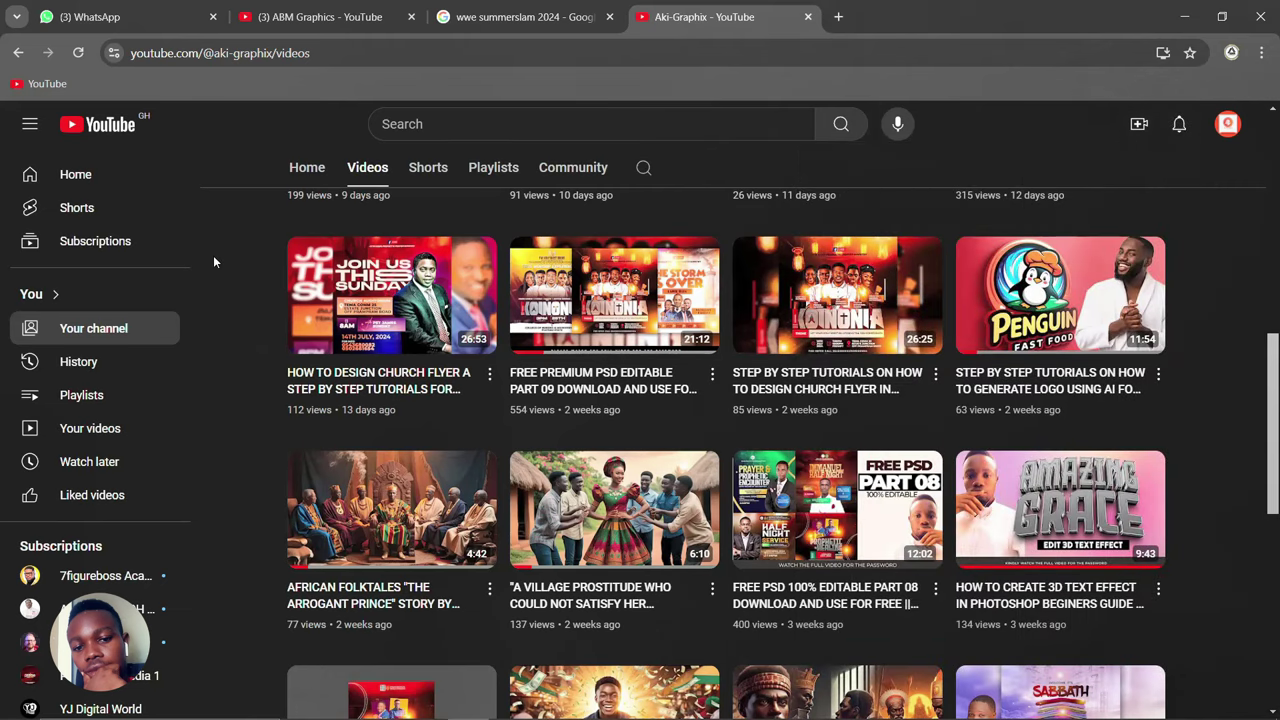
pyautogui.scroll(3, 596, 338)
pyautogui.scroll(2, 596, 338)
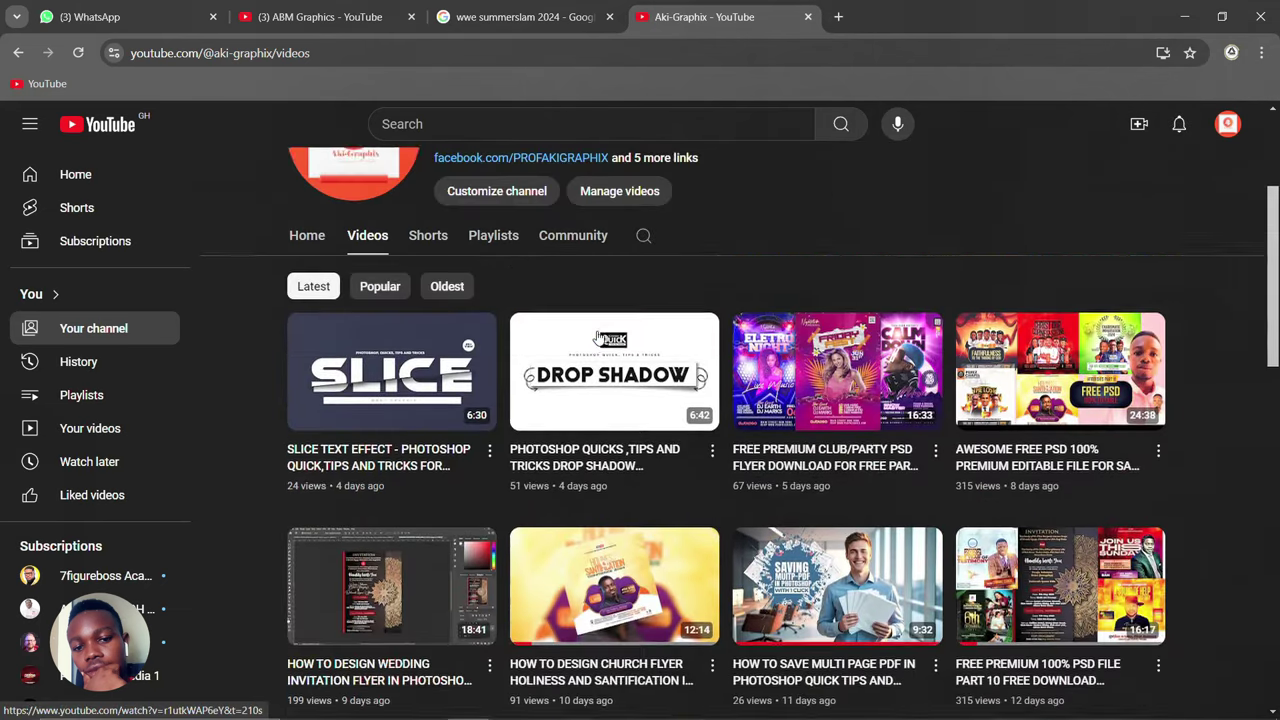
pyautogui.scroll(2, 597, 336)
pyautogui.scroll(1, 600, 340)
pyautogui.scroll(-1, 652, 382)
pyautogui.scroll(-1, 710, 405)
pyautogui.moveTo(614, 449)
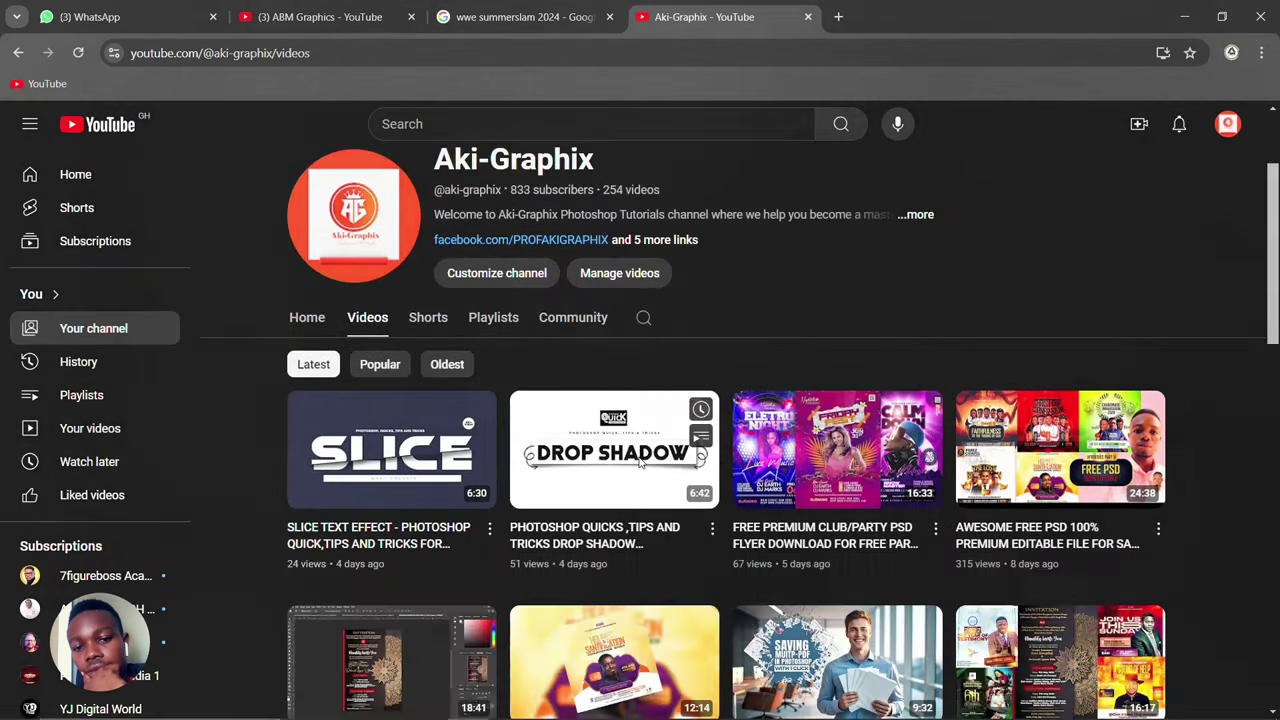
pyautogui.scroll(-2, 770, 423)
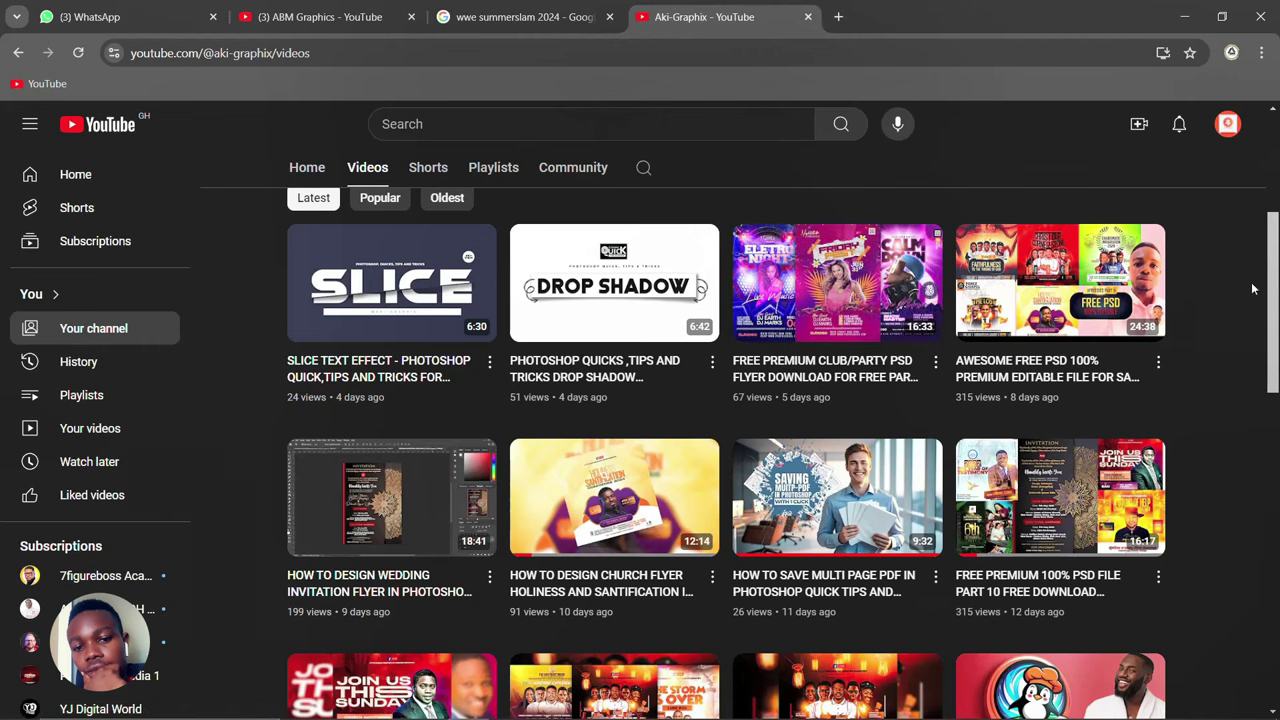
# Step: Scroll through the Aki-Graphix Videos tab's latest uploads
pyautogui.scroll(-1, 1201, 292)
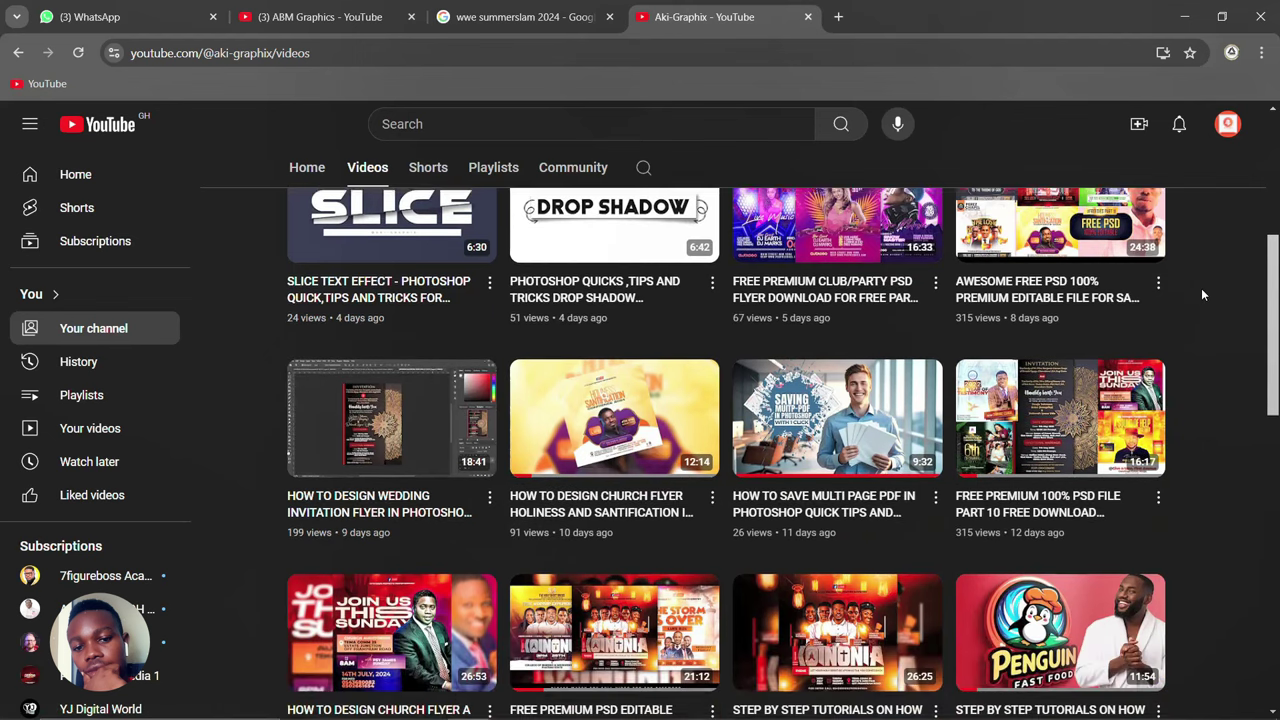
pyautogui.scroll(-1, 1188, 308)
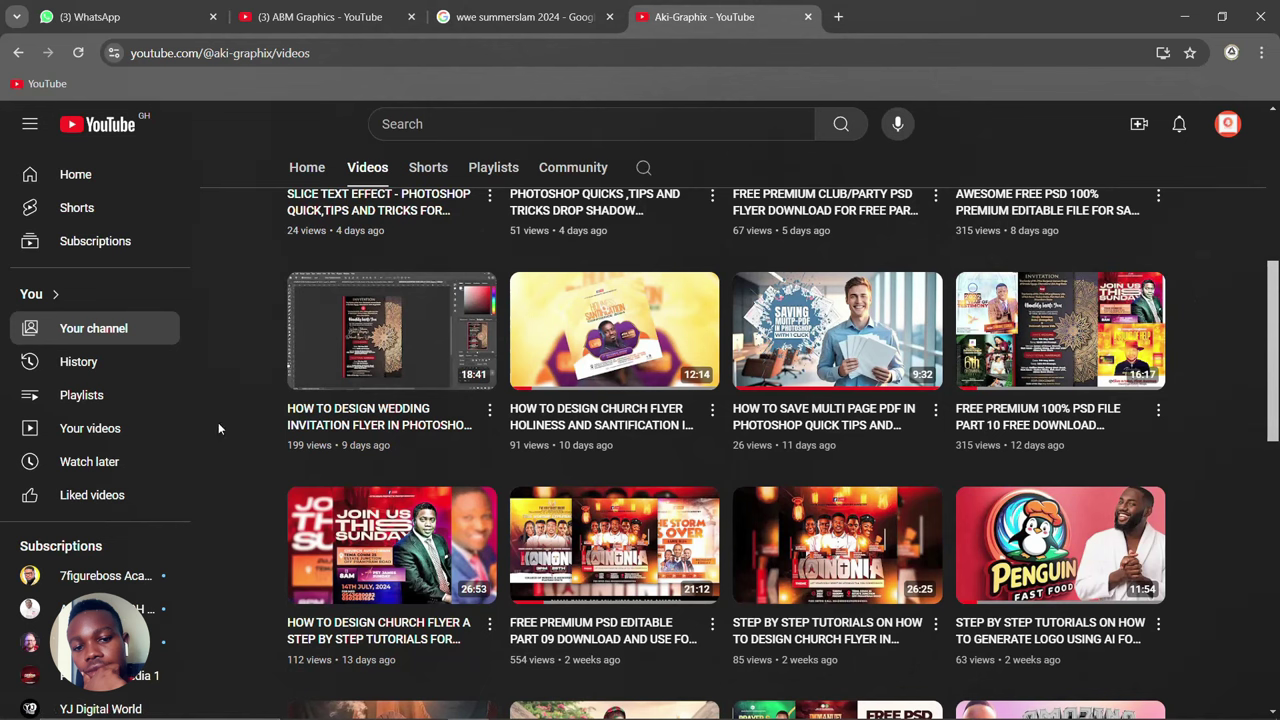
pyautogui.scroll(1, 840, 400)
pyautogui.scroll(2, 900, 405)
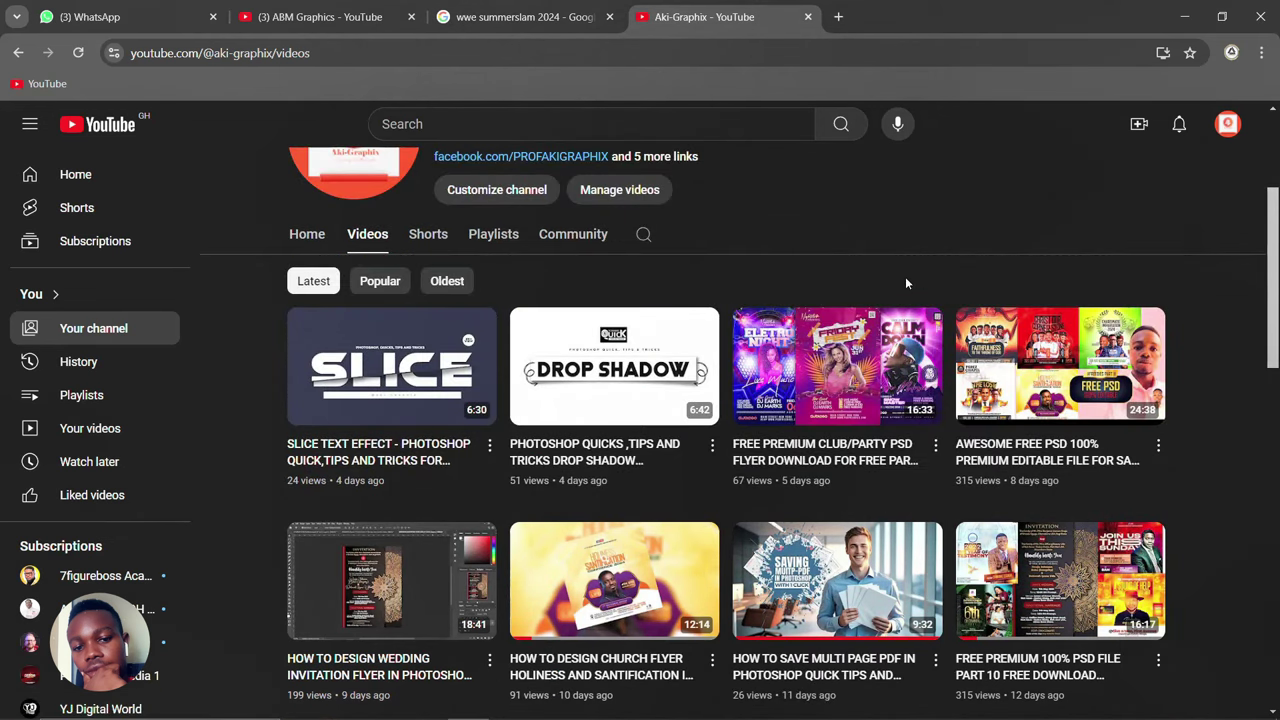
pyautogui.moveTo(1060, 366)
pyautogui.scroll(-2, 926, 455)
pyautogui.scroll(-3, 928, 470)
pyautogui.scroll(1, 932, 487)
pyautogui.scroll(2, 932, 487)
pyautogui.scroll(1, 860, 445)
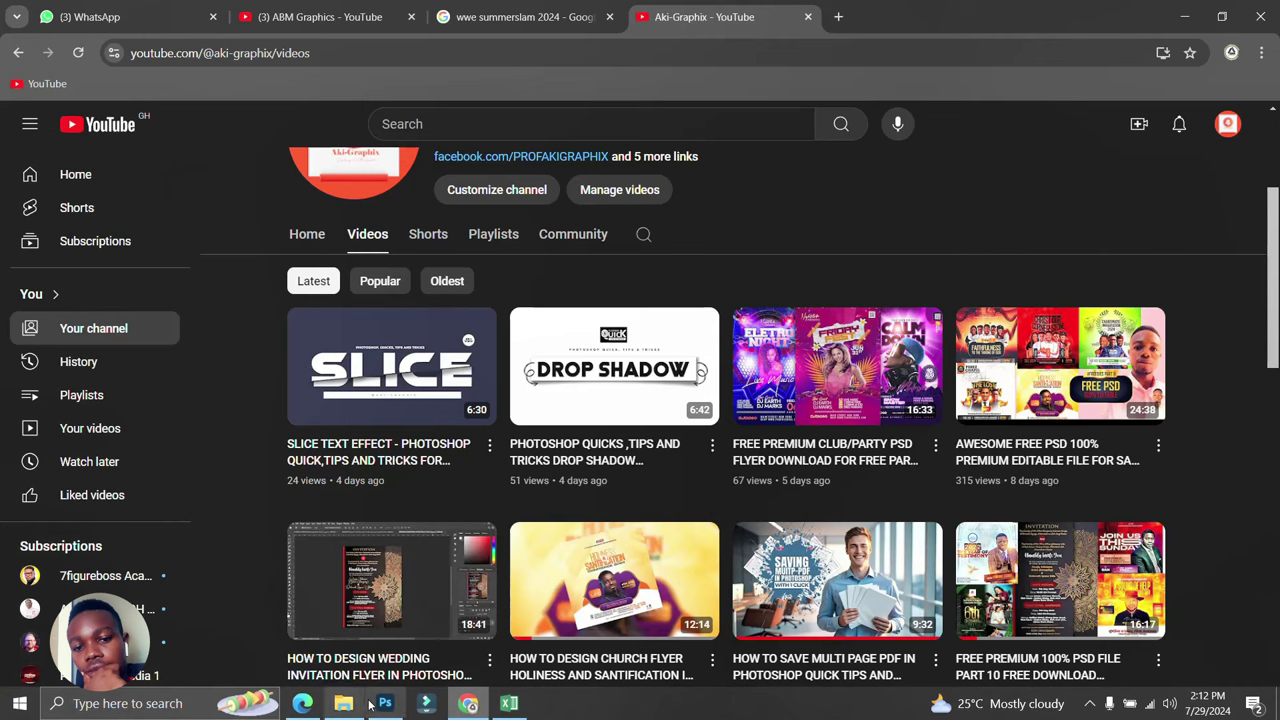
# Step: Clear away the reports folder, Chrome, Excel and Photoshop windows and open the desktop FREEBIES PART 12 folder
pyautogui.click(343, 703)
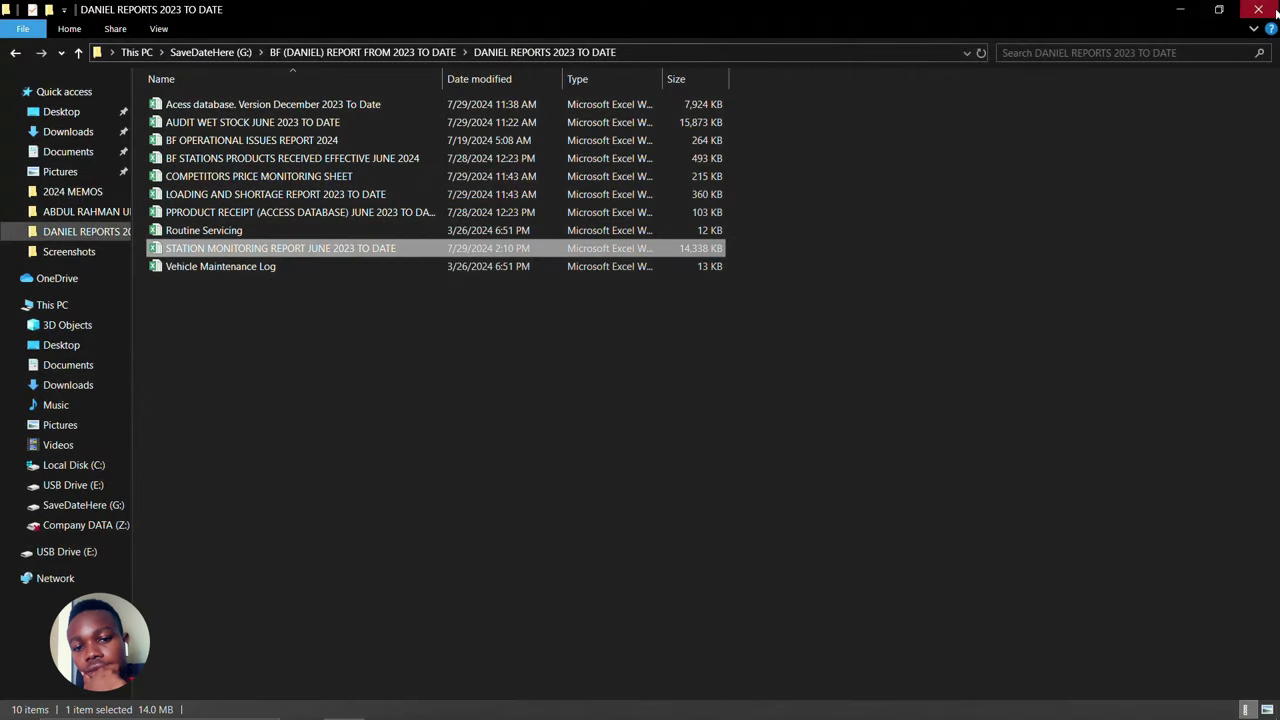
pyautogui.click(1262, 10)
pyautogui.click(1184, 16)
pyautogui.click(1181, 9)
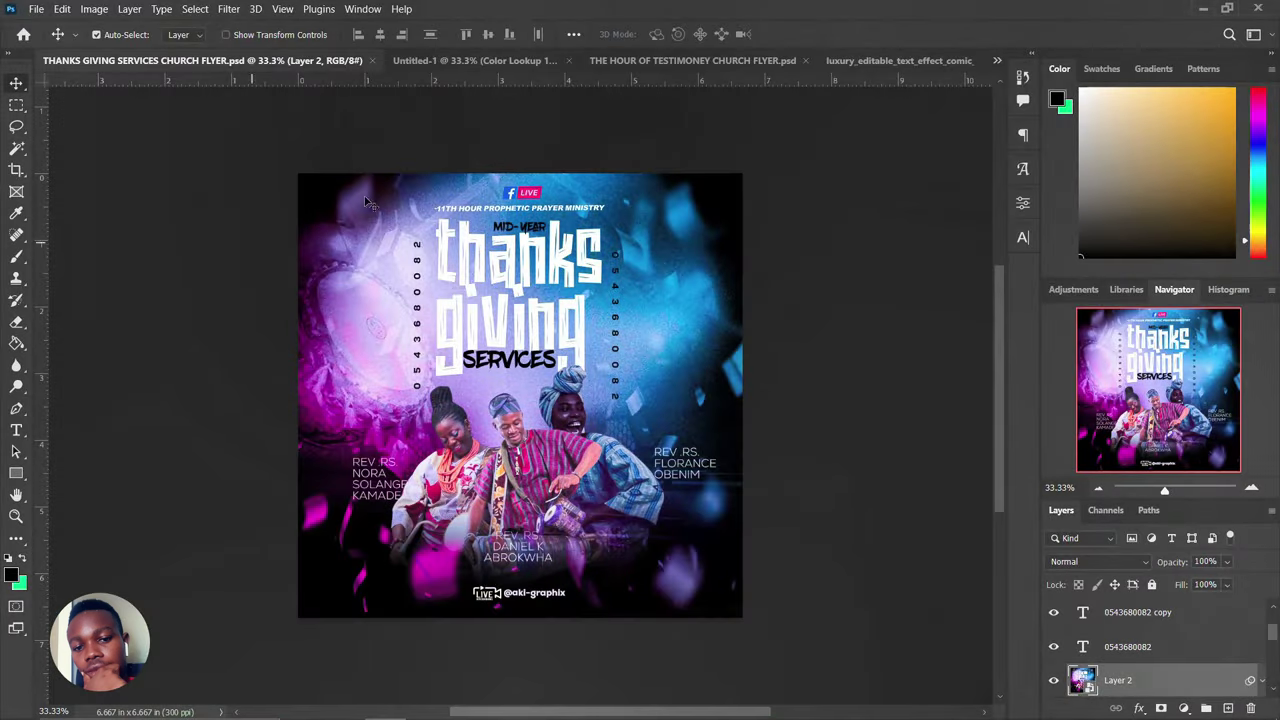
pyautogui.click(1202, 10)
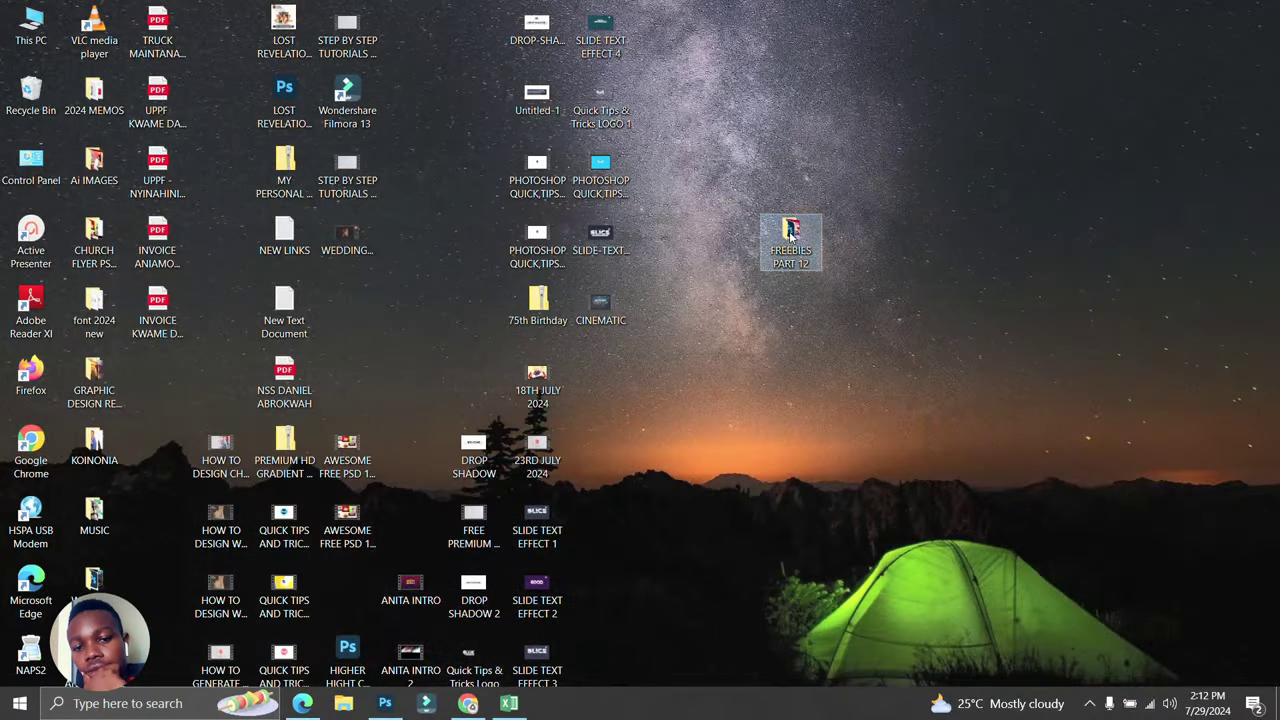
pyautogui.doubleClick(790, 237)
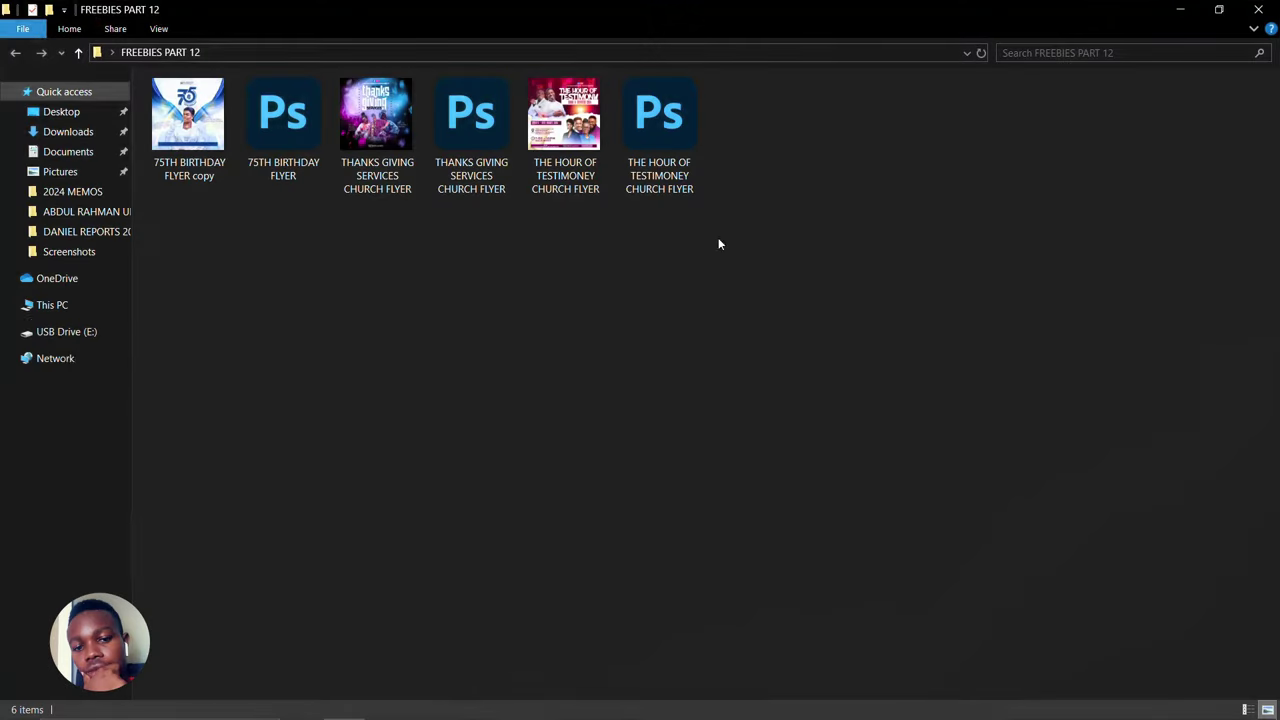
# Step: Show the folder as Extra large icons and open the 75TH BIRTHDAY FLYER copy image
pyautogui.click(159, 31)
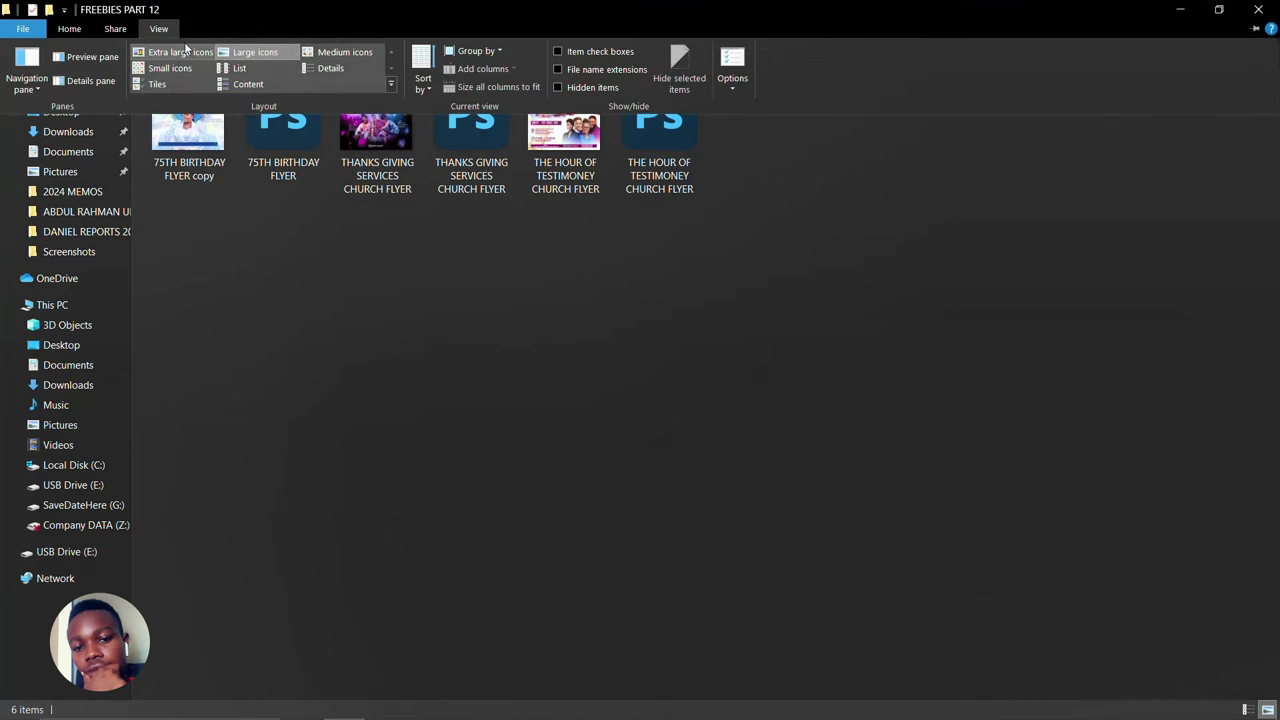
pyautogui.click(180, 52)
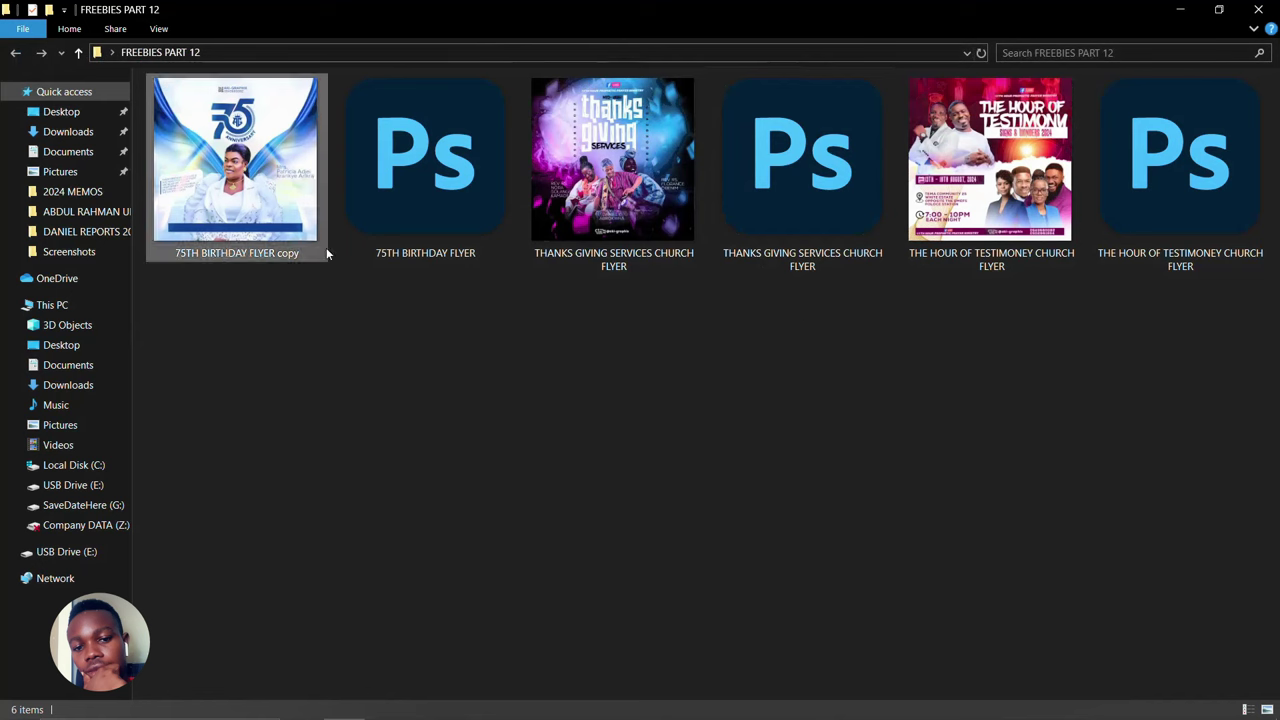
pyautogui.click(287, 198)
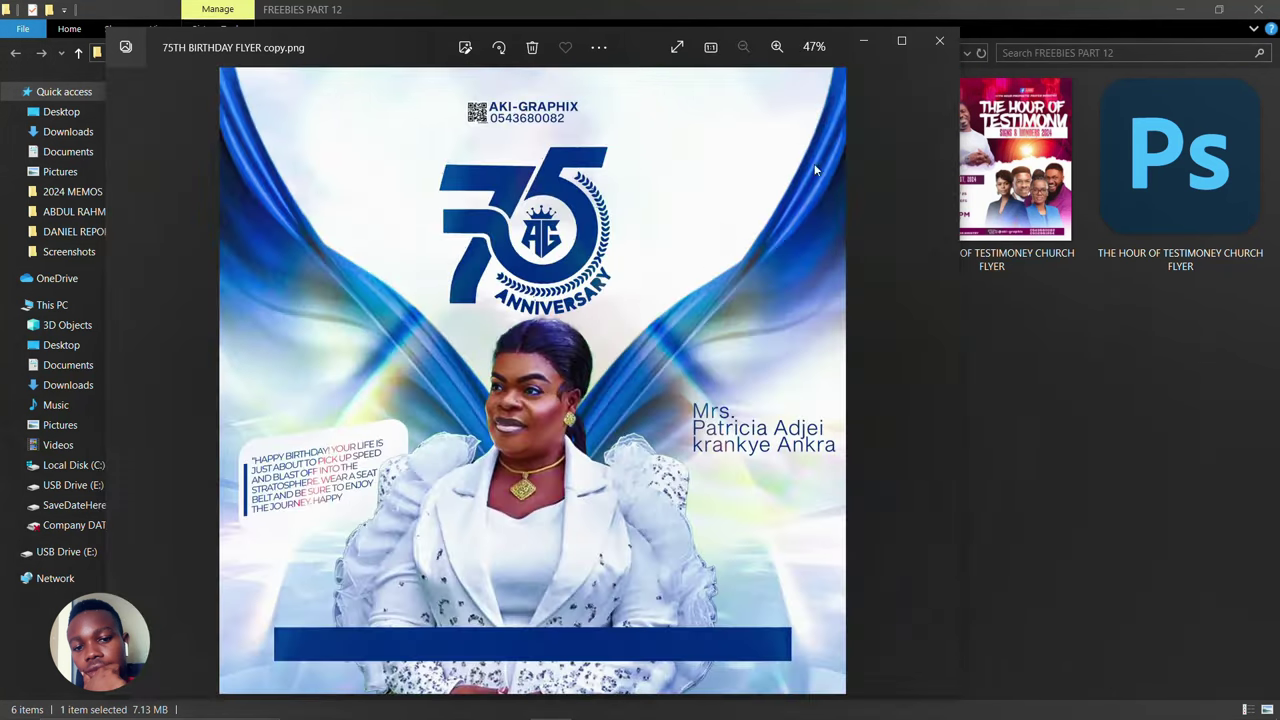
# Step: Maximize Photos and flip through the birthday, Thanksgiving and testimony flyers, zooming on the birthday flyer
pyautogui.click(901, 41)
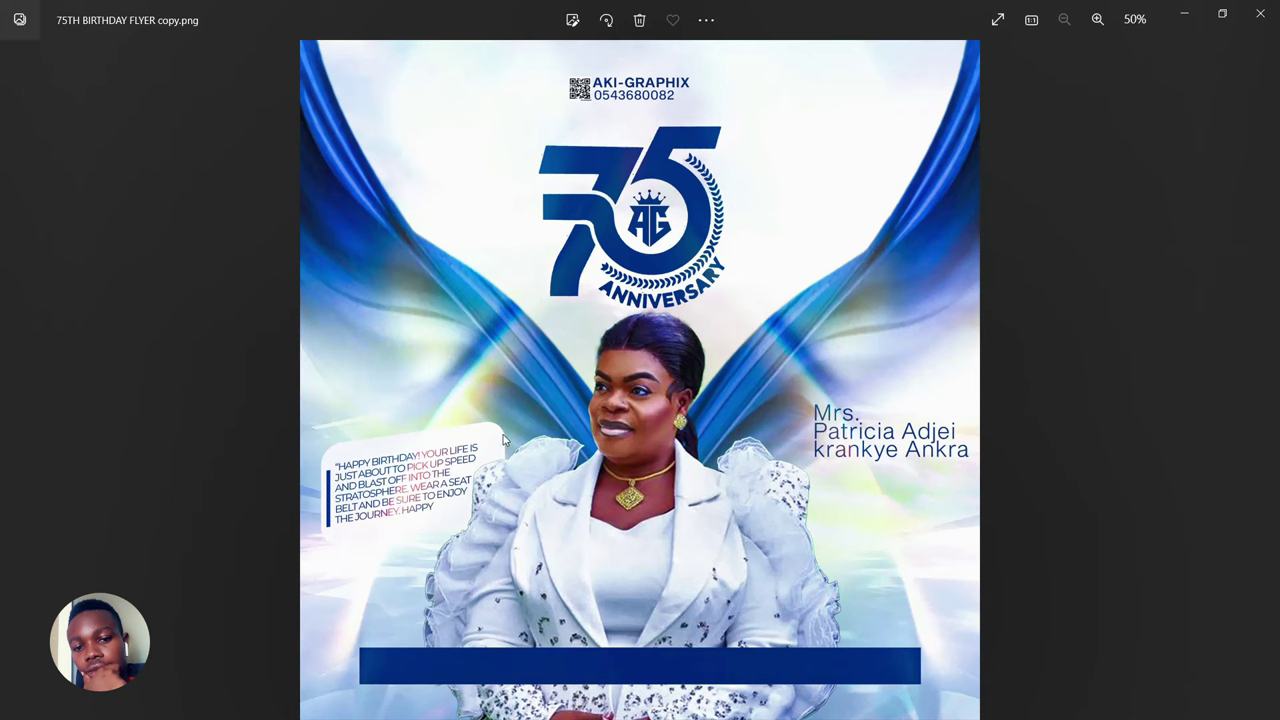
pyautogui.click(1258, 380)
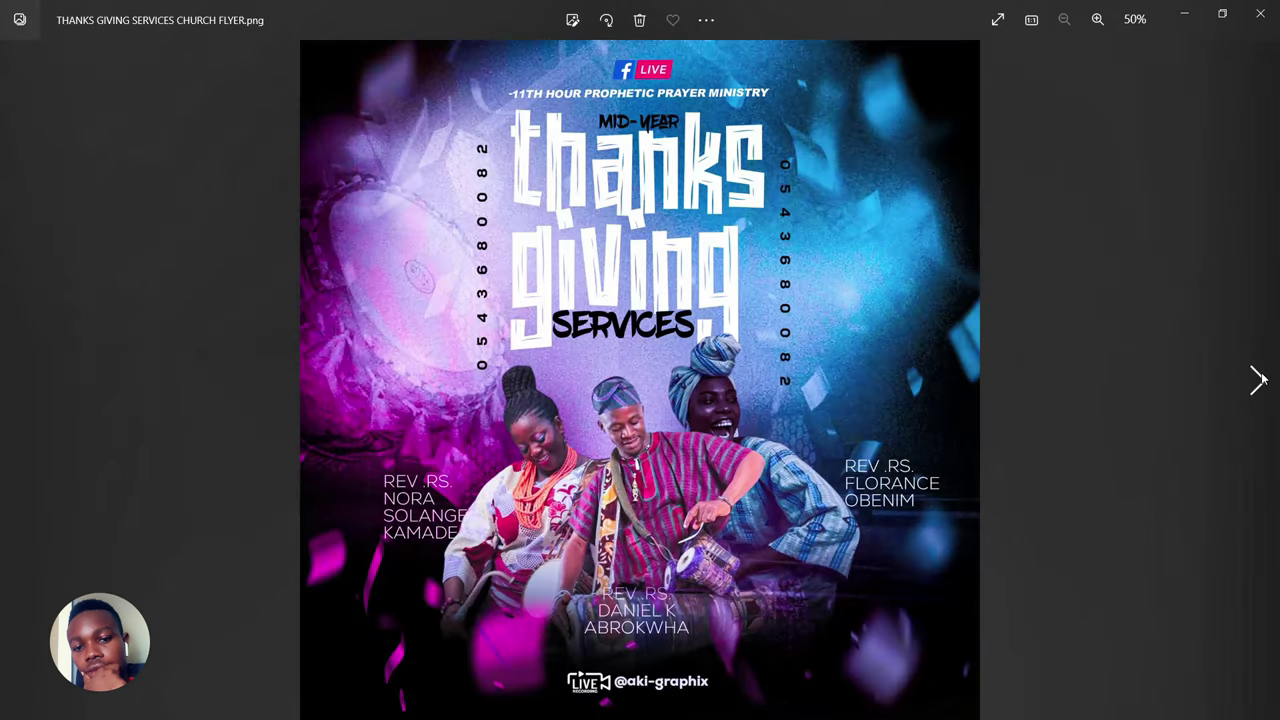
pyautogui.click(1258, 380)
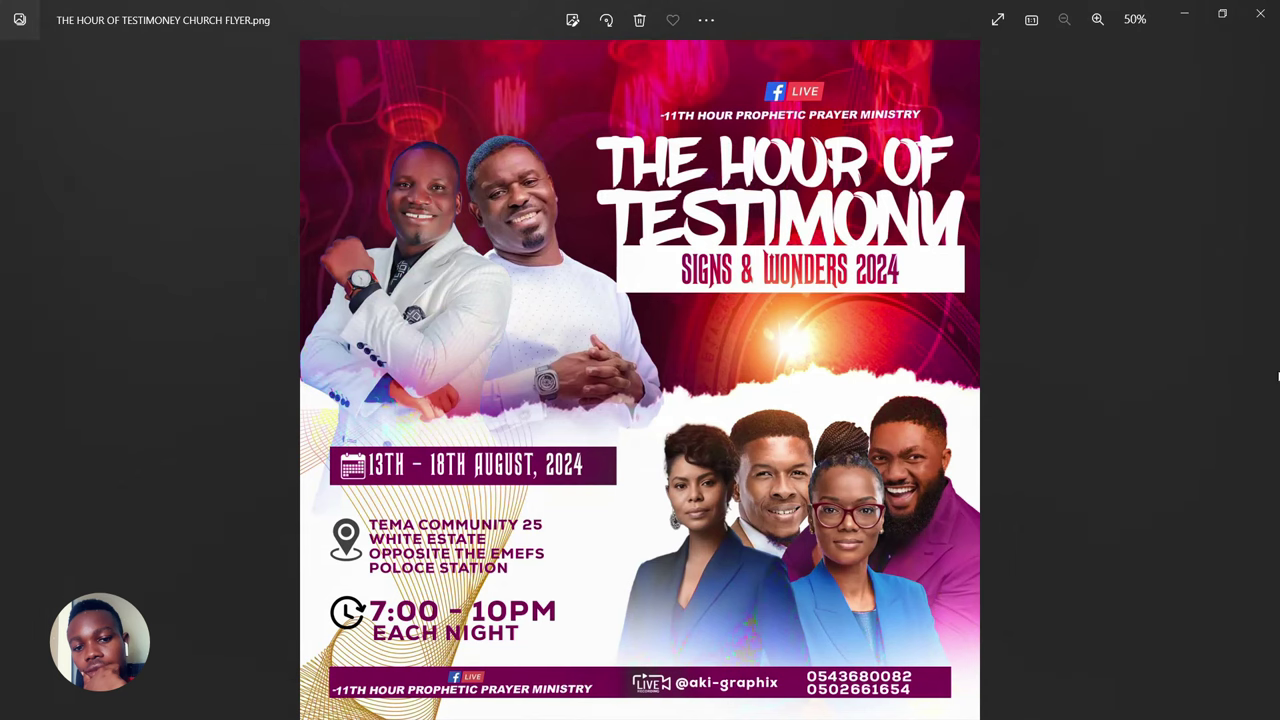
pyautogui.click(4, 398)
pyautogui.click(7, 398)
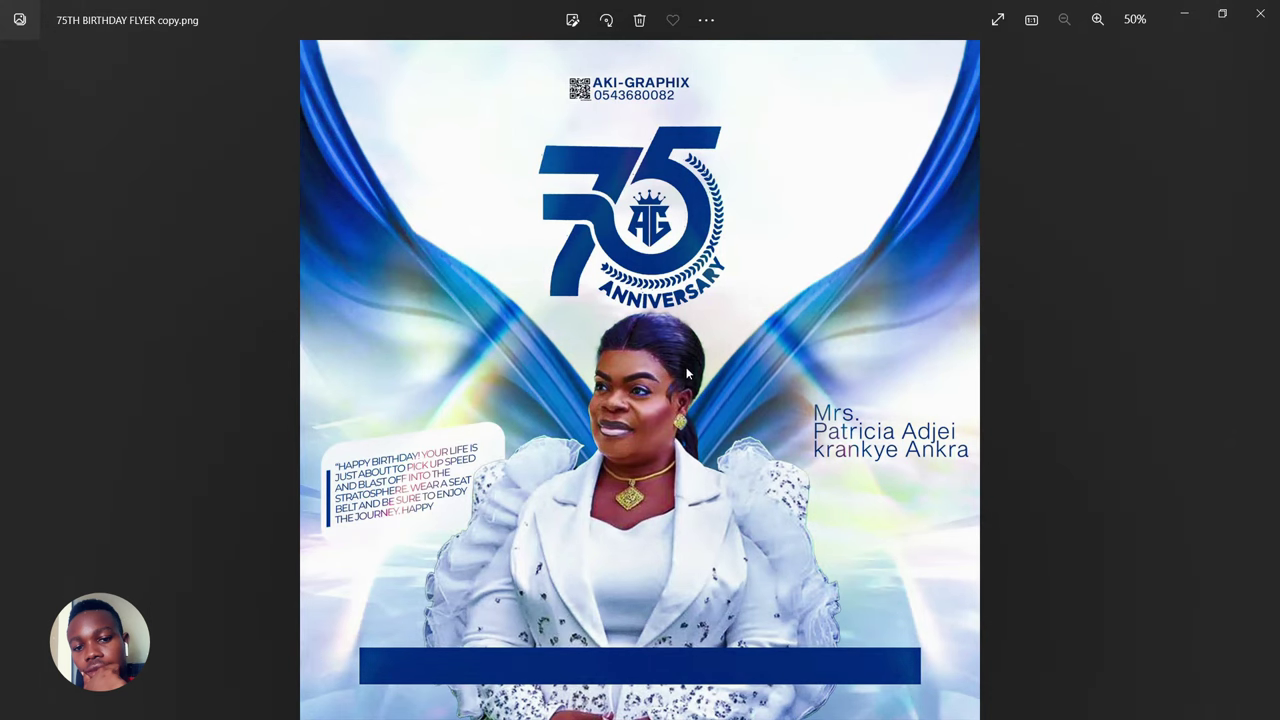
pyautogui.scroll(2, 685, 367)
pyautogui.scroll(-2, 685, 367)
pyautogui.scroll(2, 767, 335)
pyautogui.scroll(-2, 767, 335)
pyautogui.scroll(5, 700, 422)
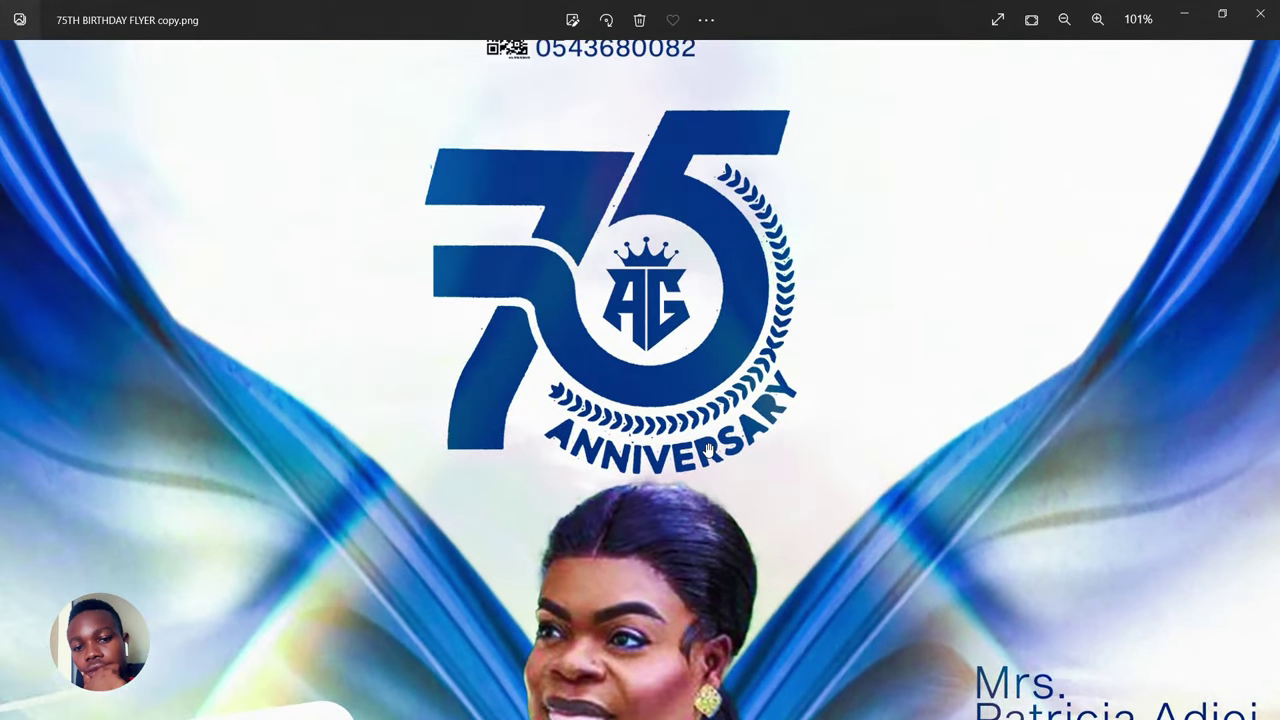
pyautogui.scroll(-5, 716, 429)
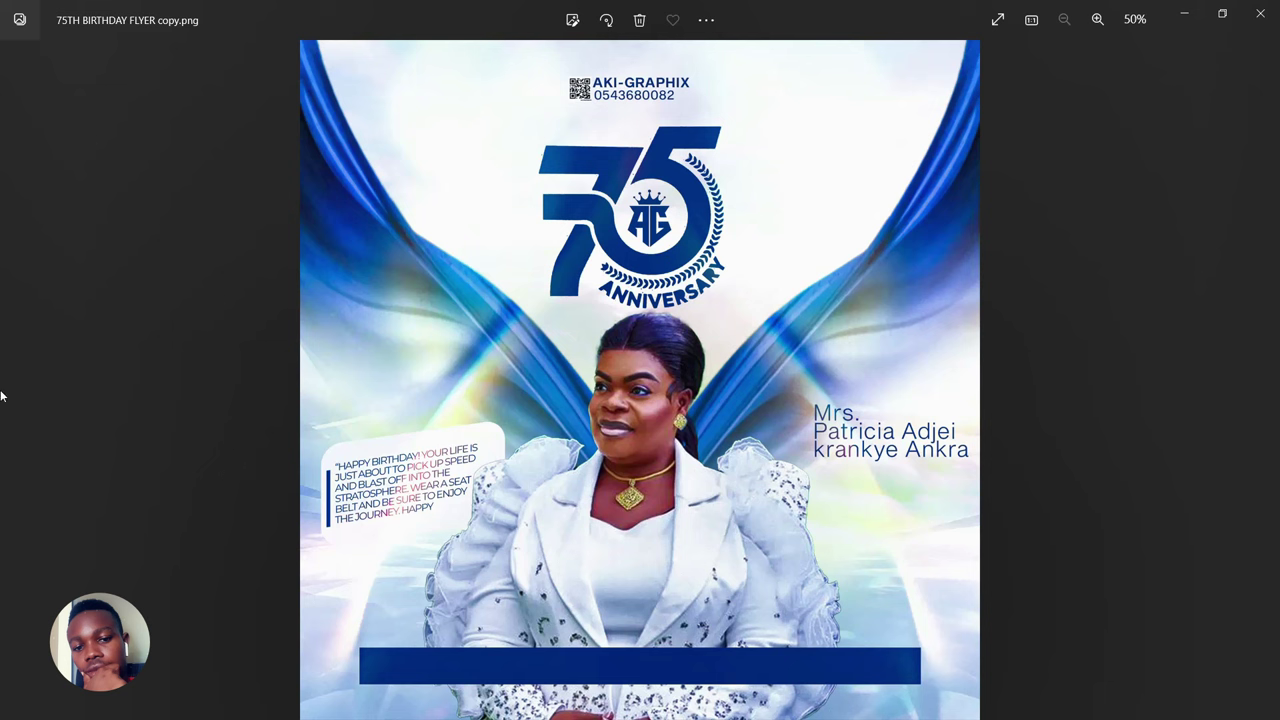
# Step: Review the Thanksgiving and Hour of Testimony flyers up close, then close Photos
pyautogui.moveTo(1258, 382)
pyautogui.click(1257, 380)
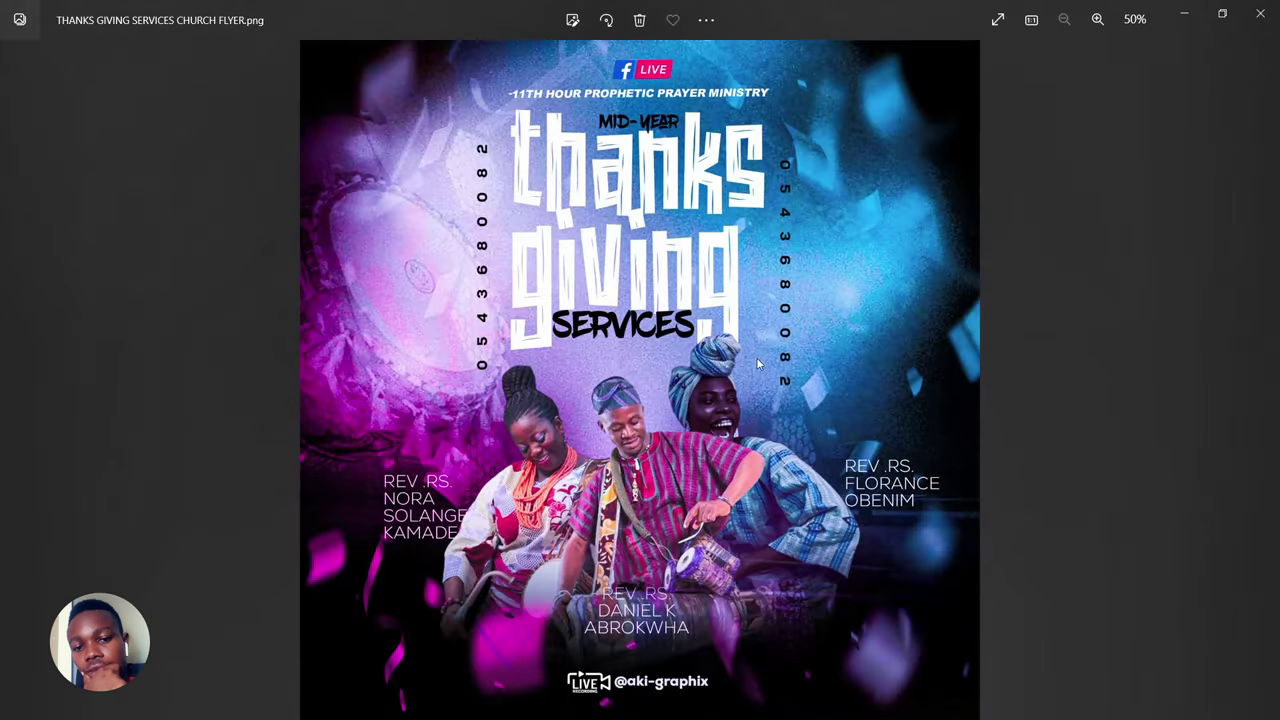
pyautogui.scroll(2, 631, 358)
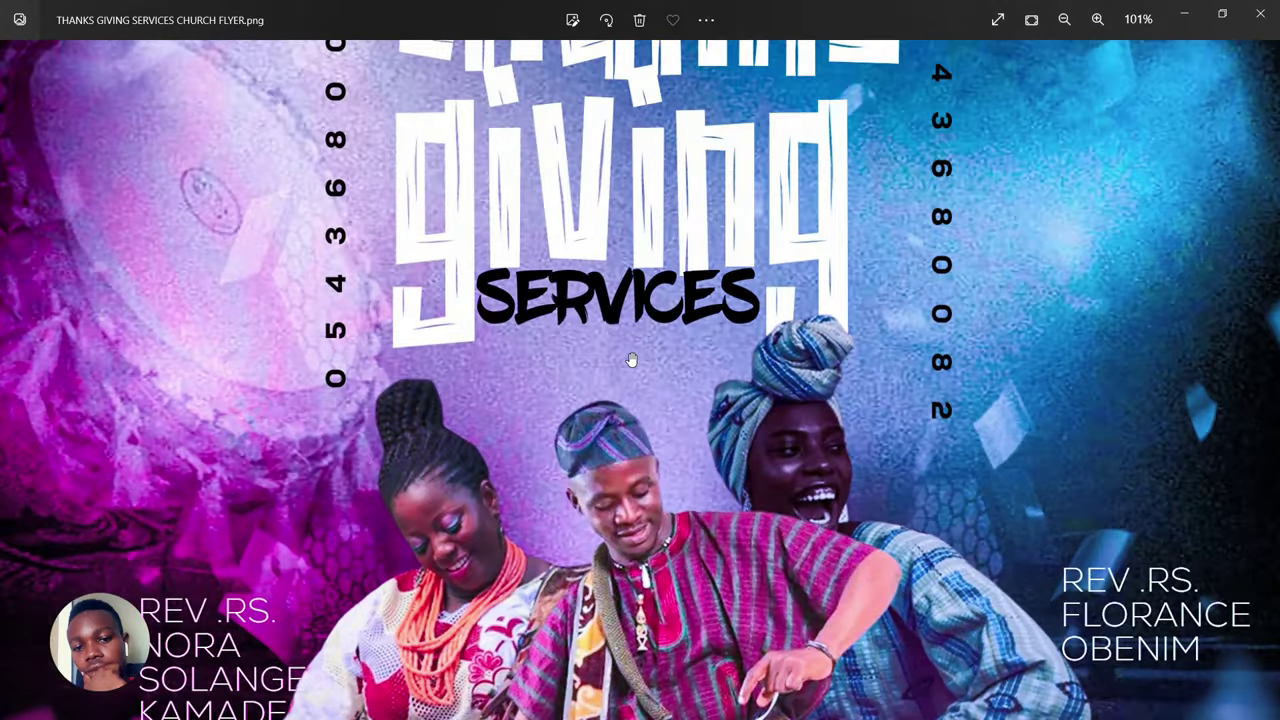
pyautogui.scroll(-2, 631, 358)
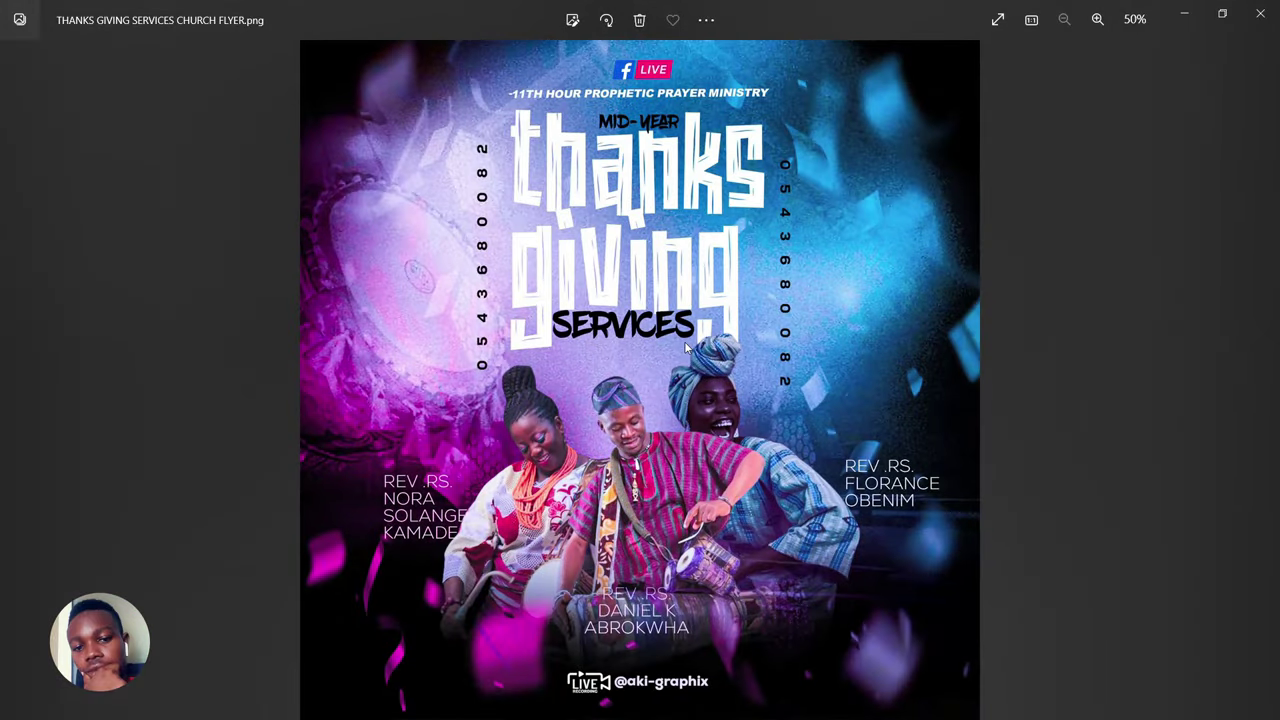
pyautogui.click(1240, 360)
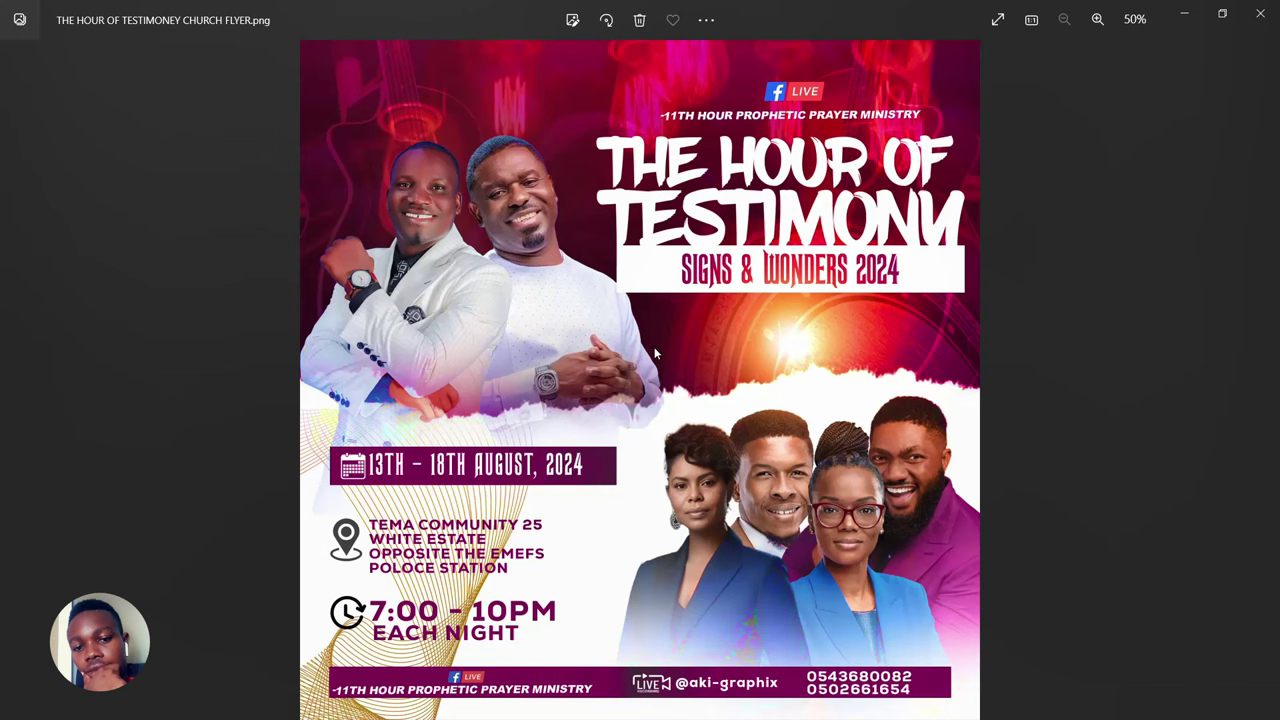
pyautogui.doubleClick(684, 377)
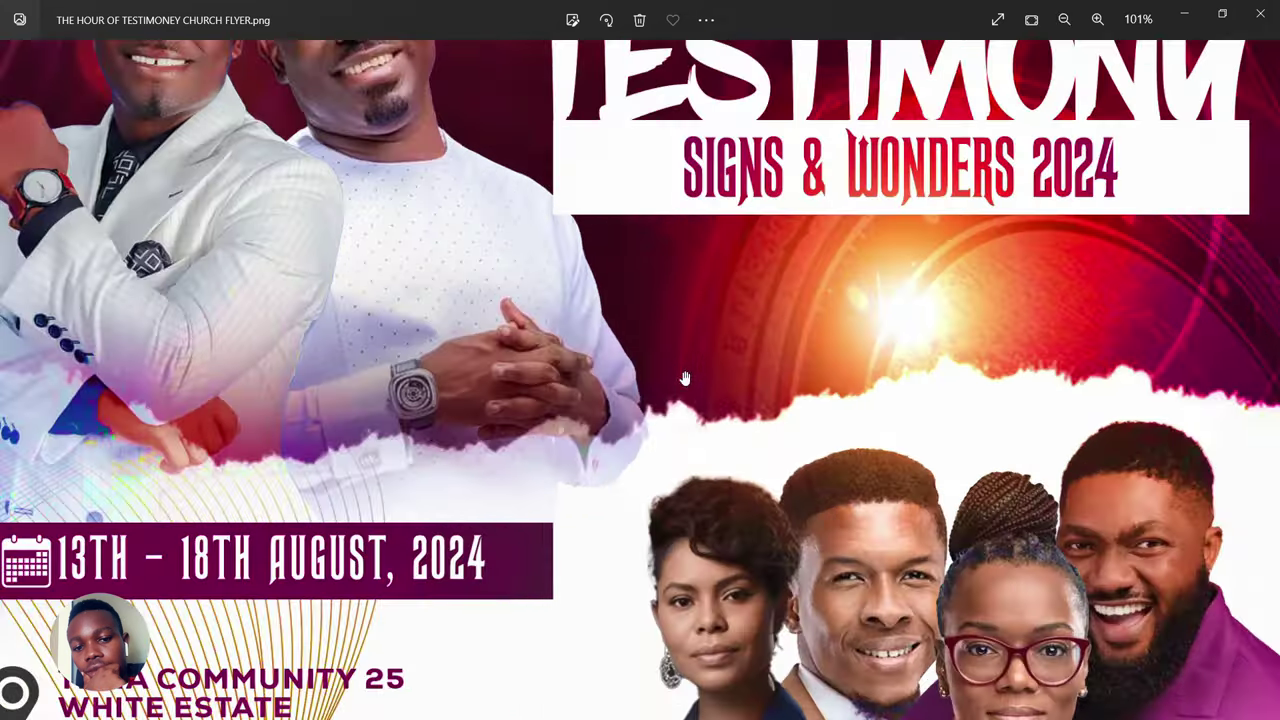
pyautogui.doubleClick(684, 377)
pyautogui.click(1260, 13)
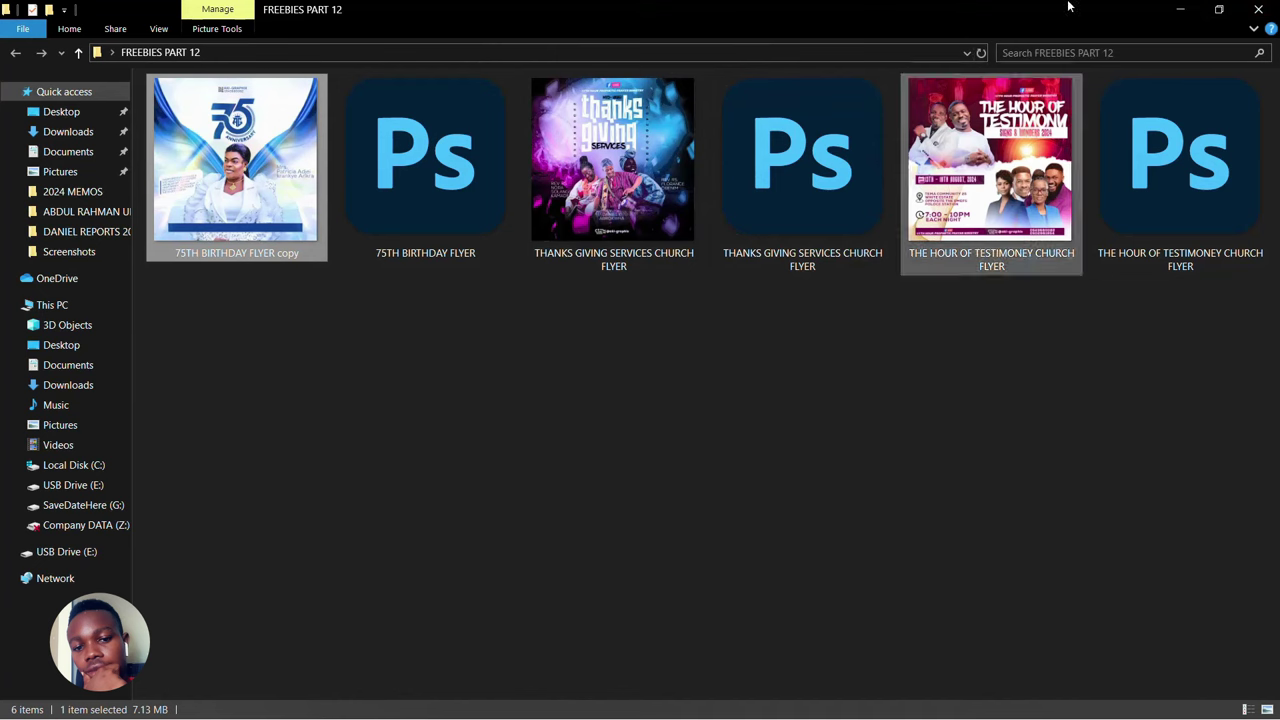
# Step: Close the FREEBIES PART 12 folder and return to the Thanksgiving flyer in Photoshop
pyautogui.click(1258, 9)
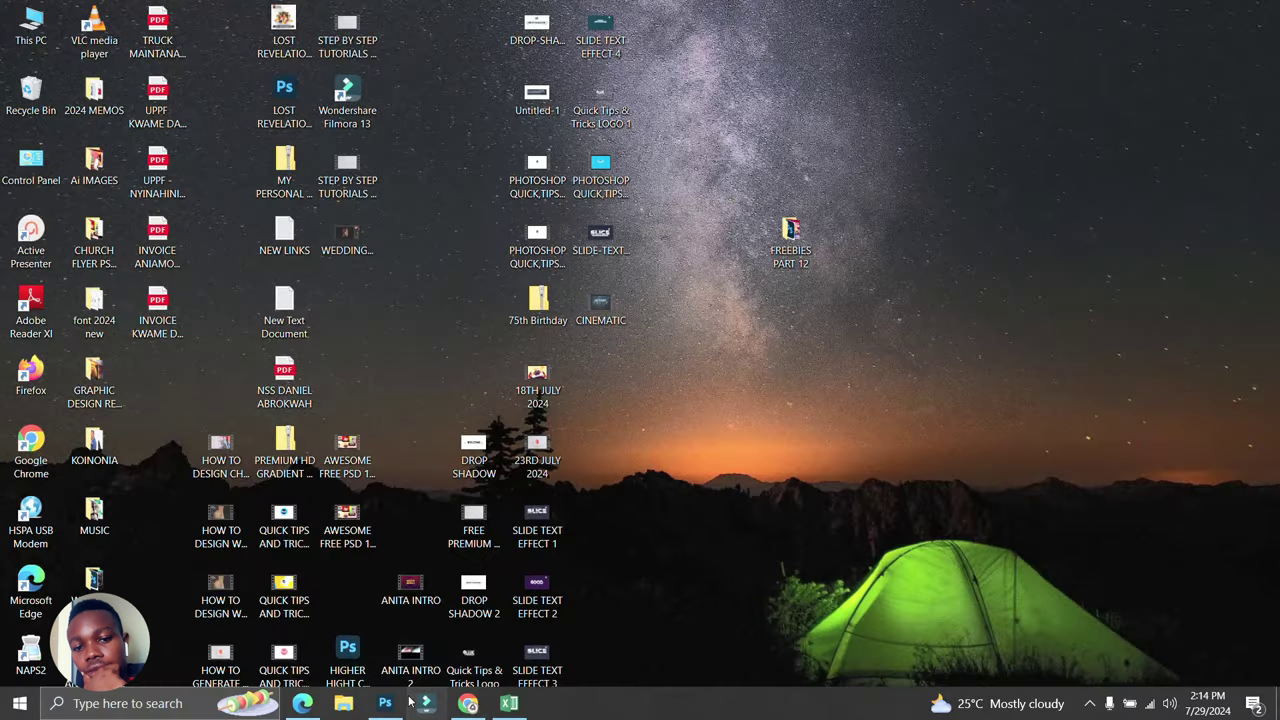
pyautogui.click(385, 703)
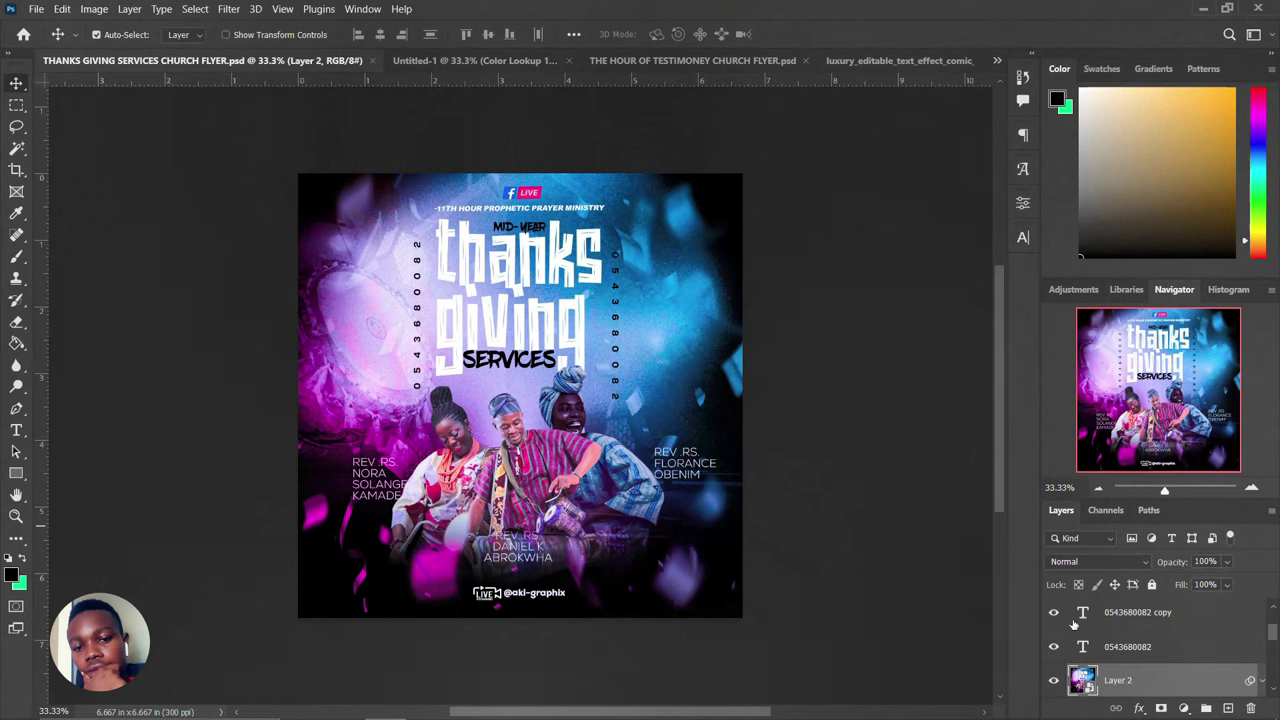
pyautogui.scroll(-1, 1114, 652)
pyautogui.scroll(1, 1116, 652)
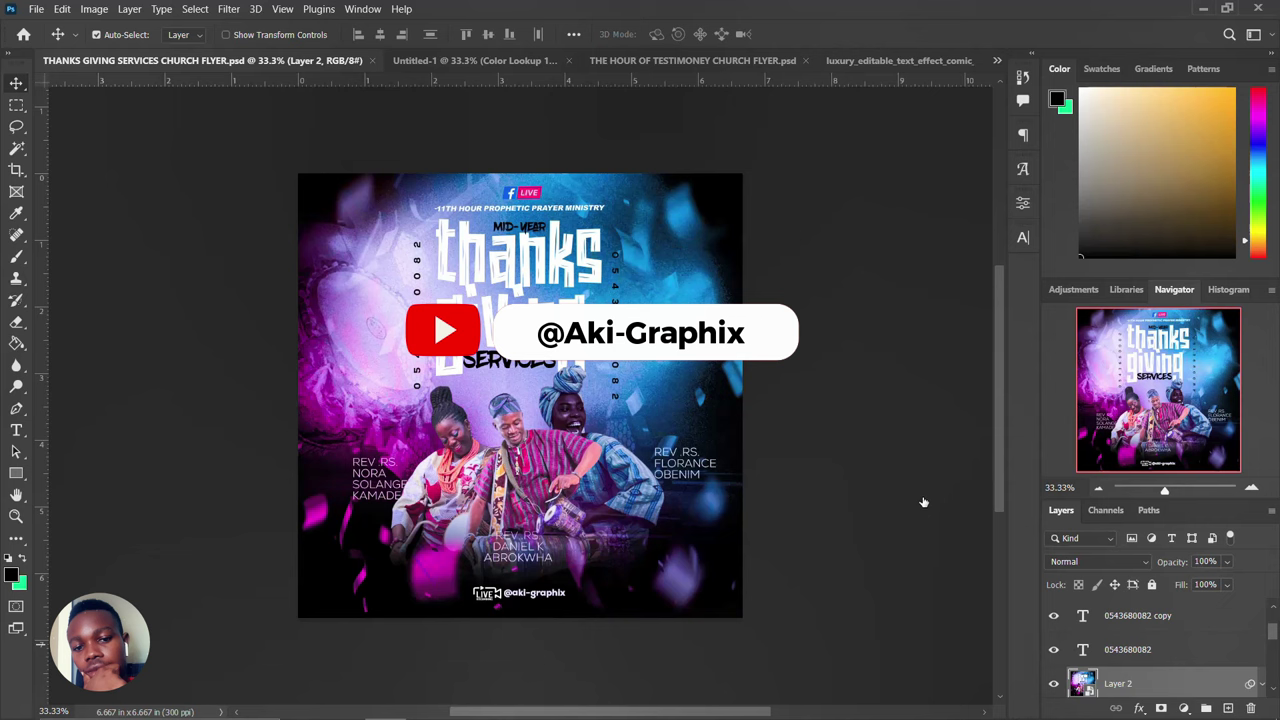
pyautogui.click(1128, 649)
pyautogui.scroll(1, 1110, 620)
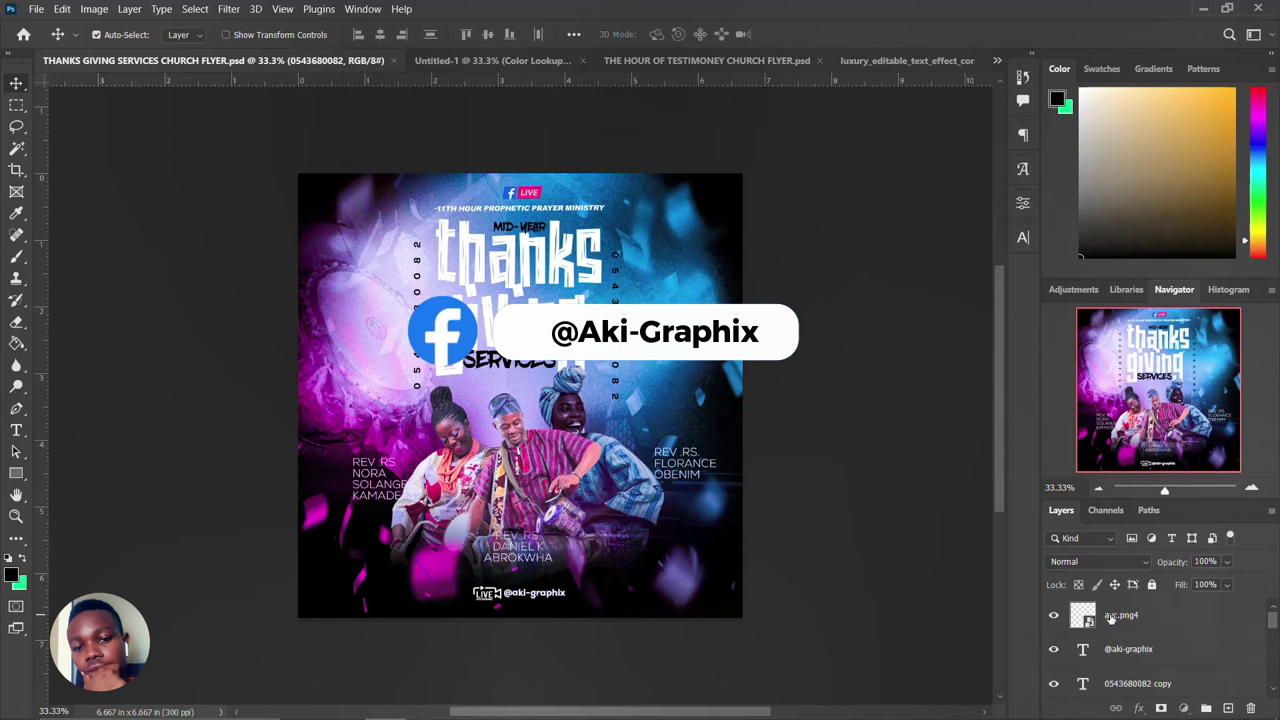
pyautogui.keyDown('shift'); pyautogui.click(1110, 619); pyautogui.keyUp('shift')
pyautogui.hotkey('ctrl', 'g')
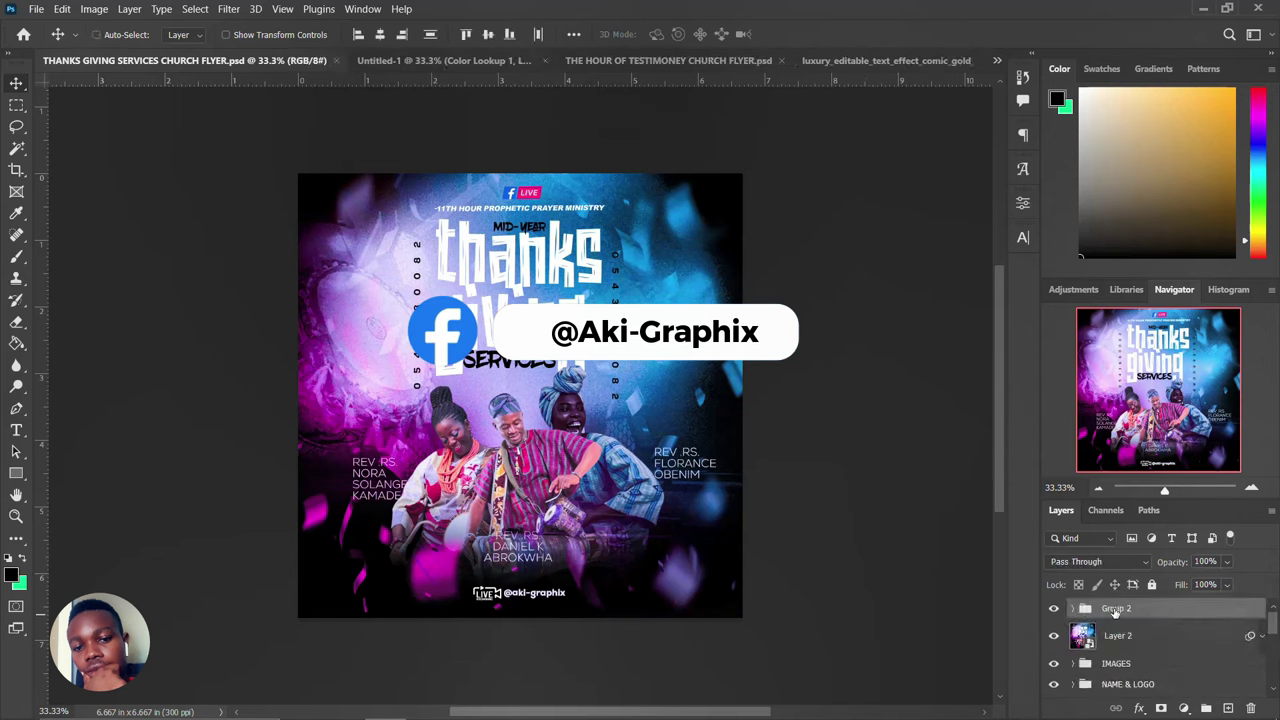
pyautogui.click(1055, 609)
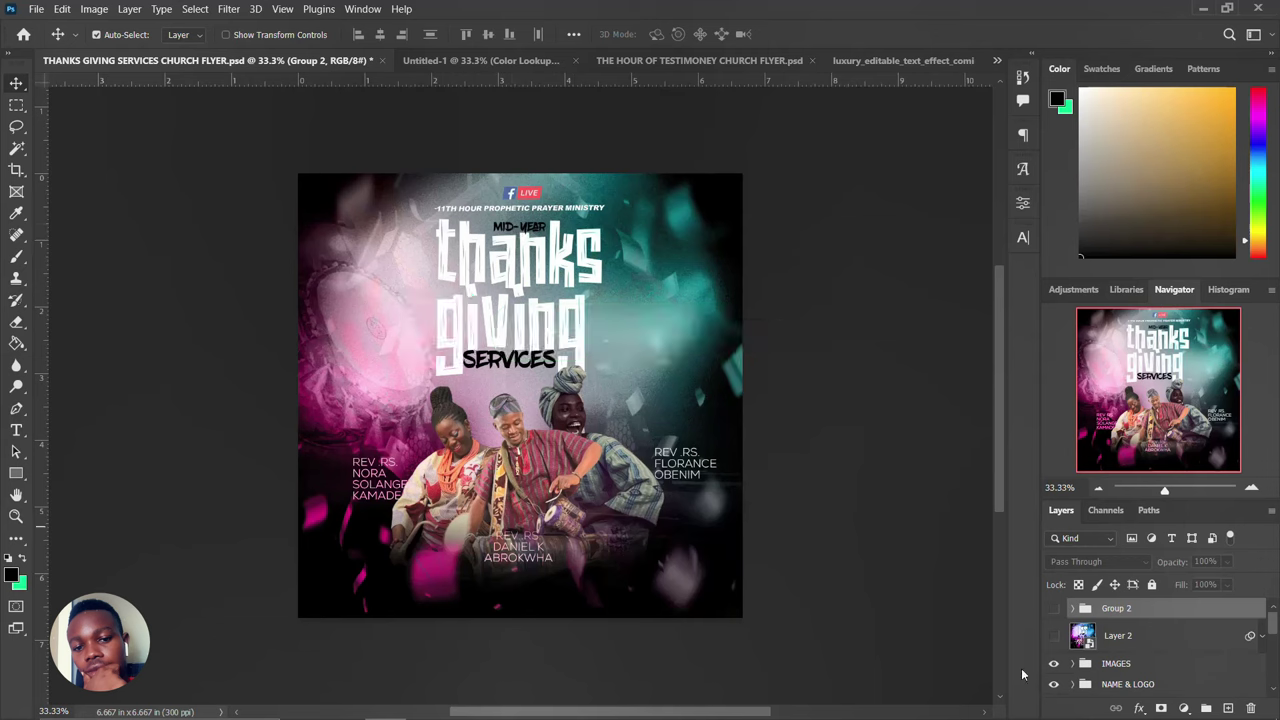
pyautogui.click(1053, 664)
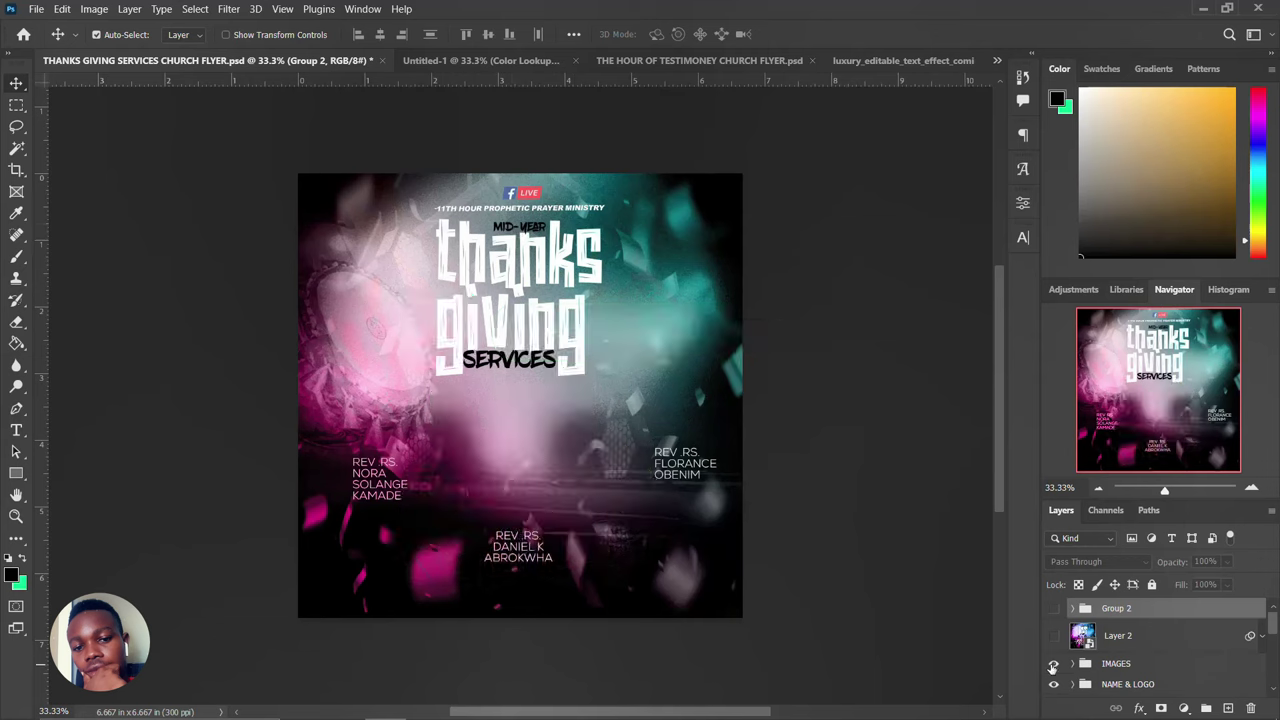
pyautogui.click(1053, 664)
pyautogui.click(1055, 666)
pyautogui.click(1053, 664)
pyautogui.click(1072, 664)
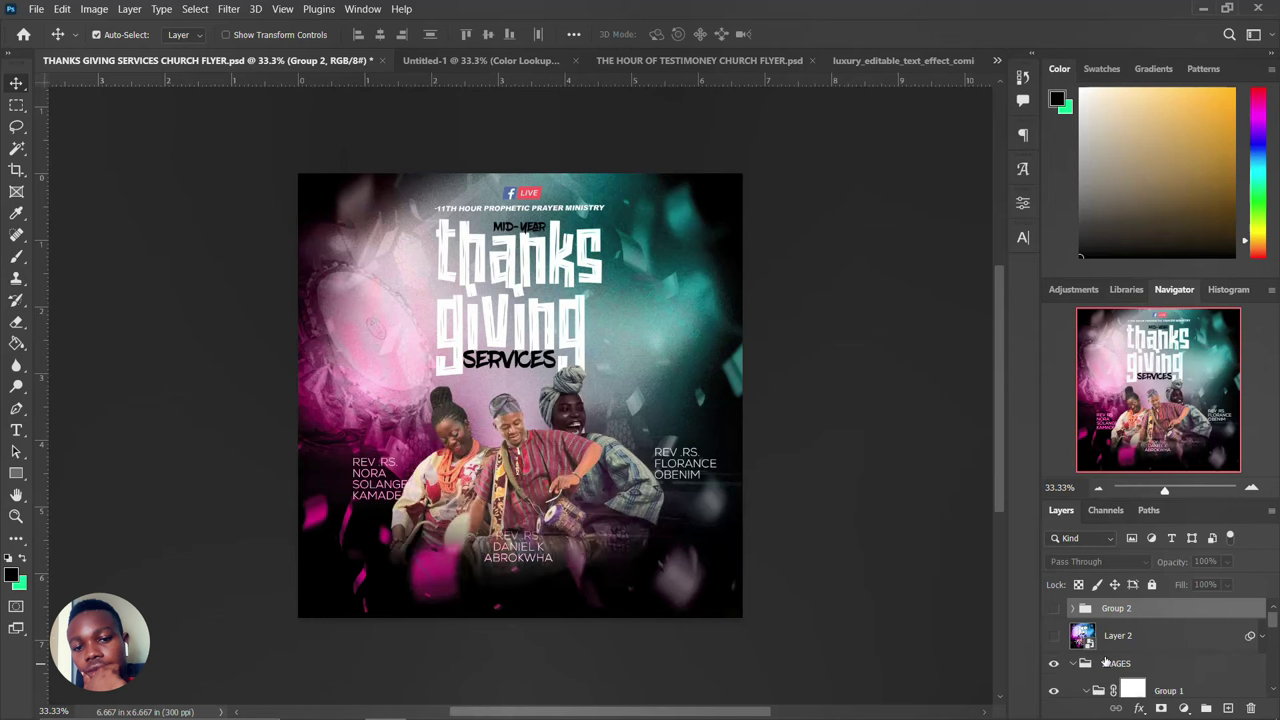
pyautogui.scroll(-1, 1106, 662)
pyautogui.scroll(-2, 1140, 658)
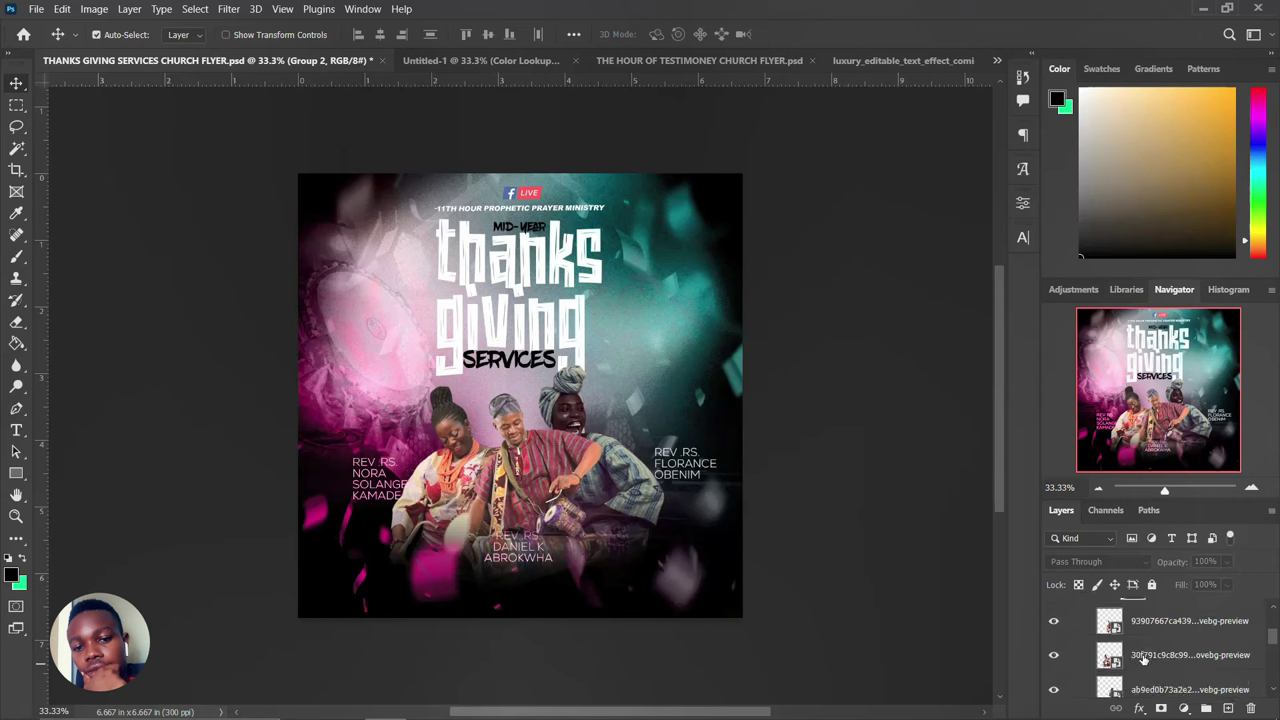
pyautogui.click(1075, 622)
pyautogui.click(1053, 621)
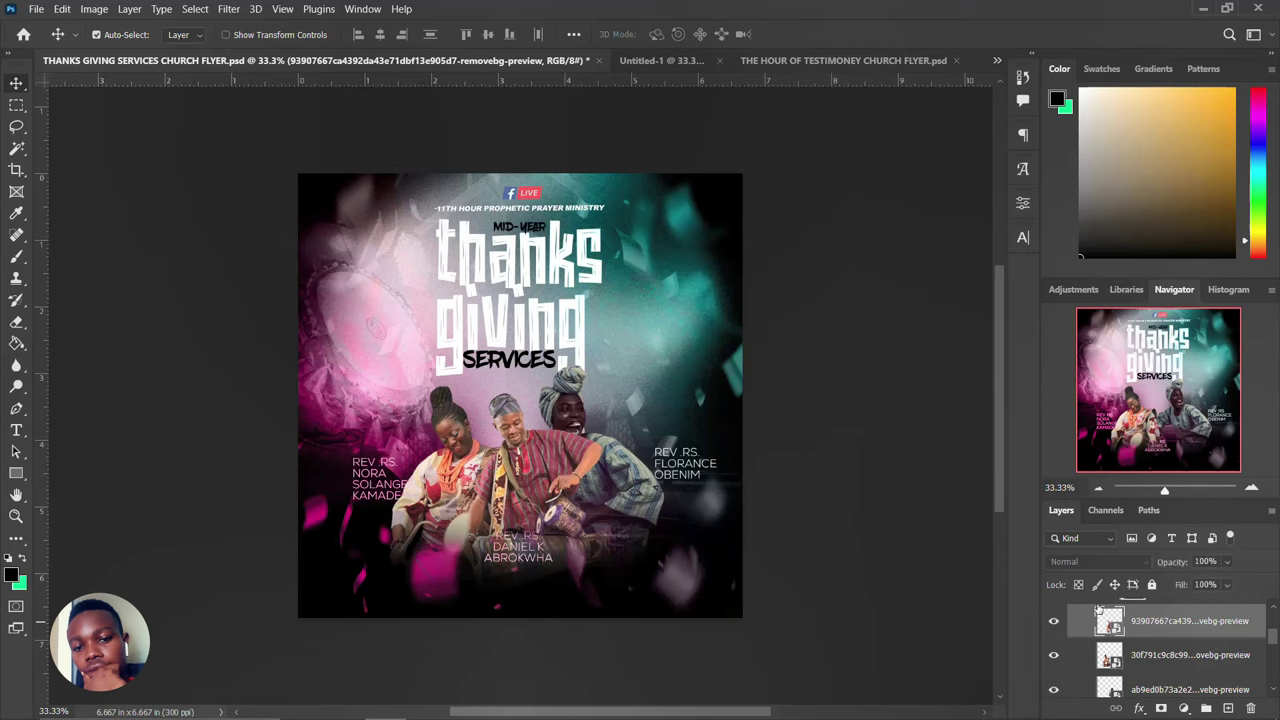
pyautogui.scroll(-1, 1094, 622)
pyautogui.scroll(-1, 1094, 622)
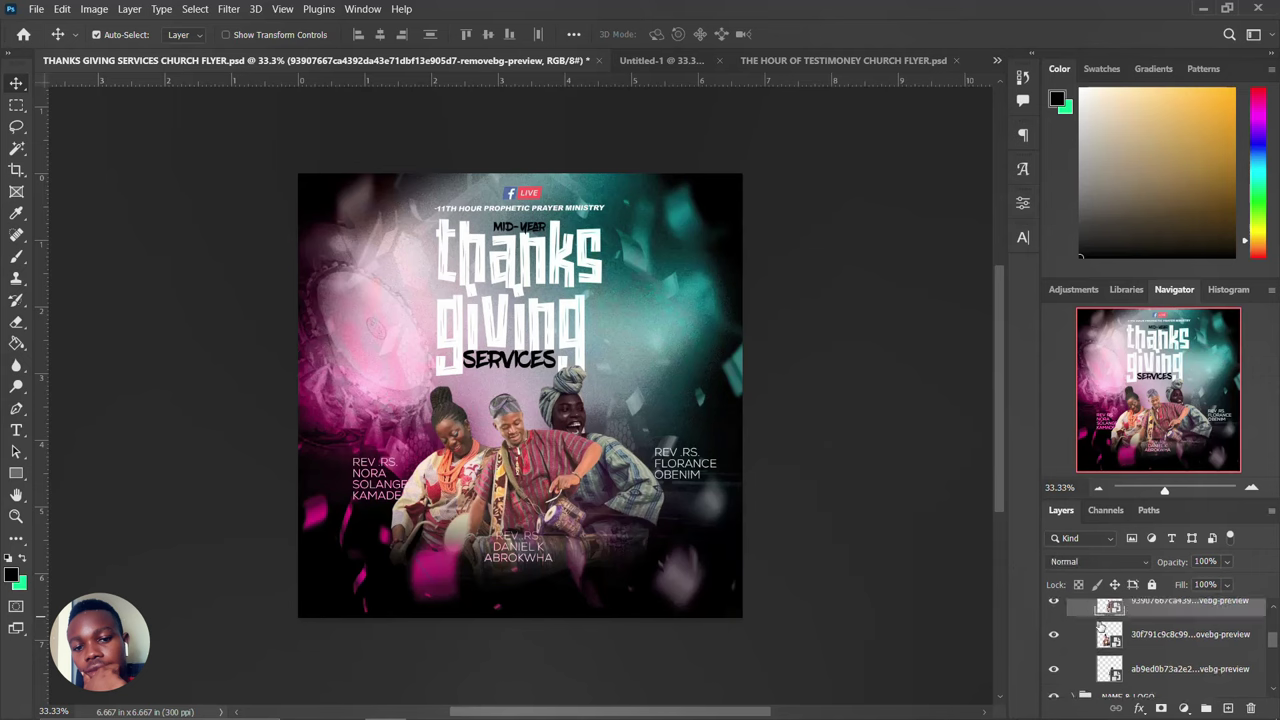
pyautogui.scroll(-1, 1057, 618)
pyautogui.scroll(2, 1058, 620)
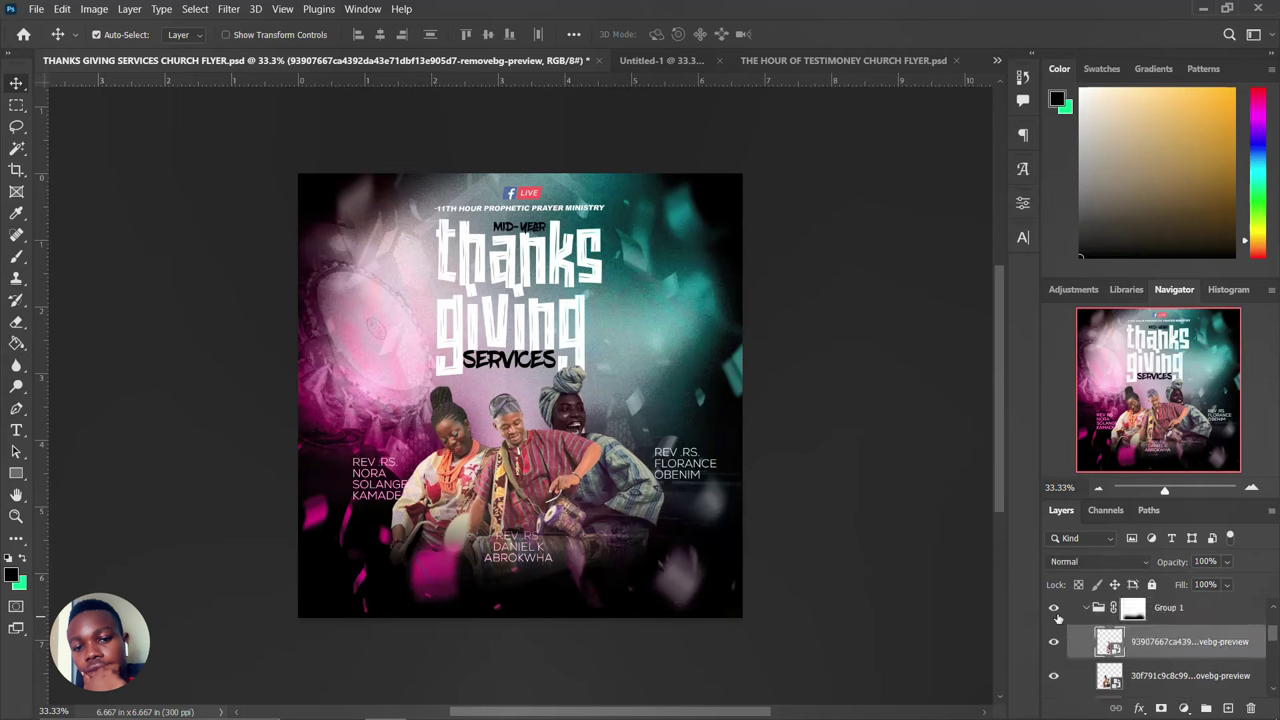
pyautogui.scroll(2, 1070, 624)
# Step: Hide the IMAGES group, NAME & LOGO, the pink-teal background and the pngwing.com (21) confetti
pyautogui.click(1075, 624)
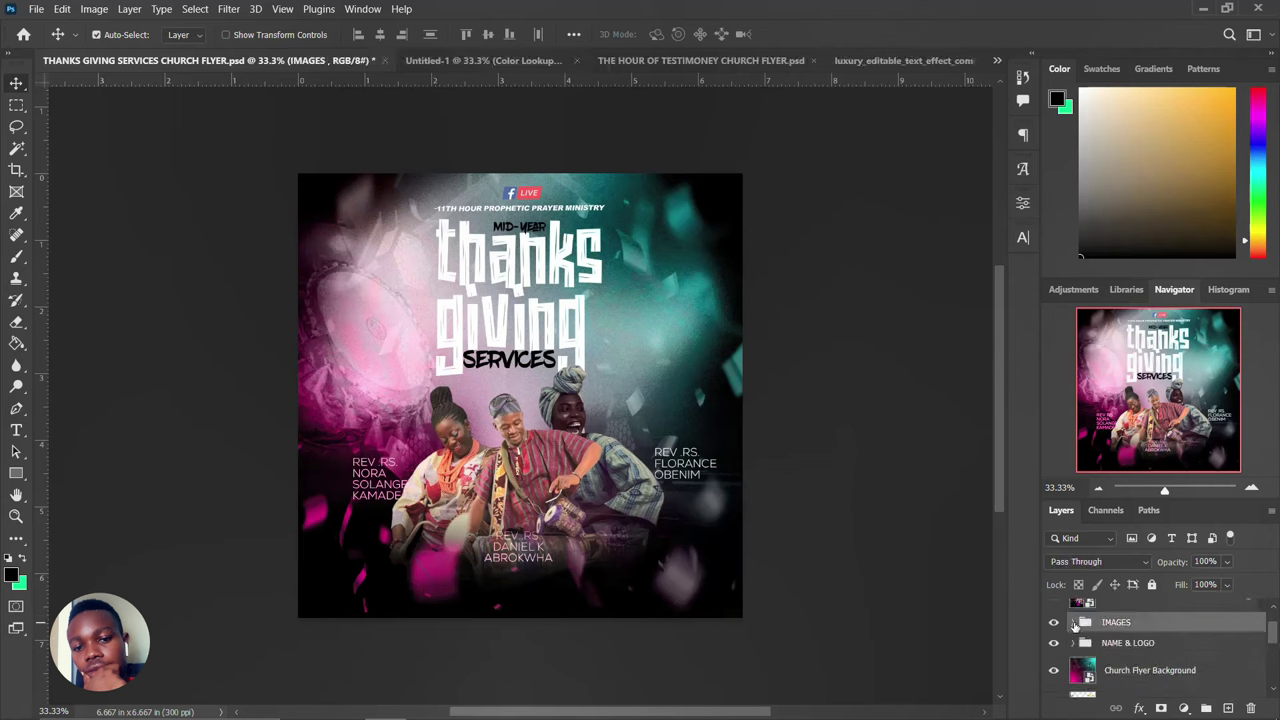
pyautogui.click(1053, 622)
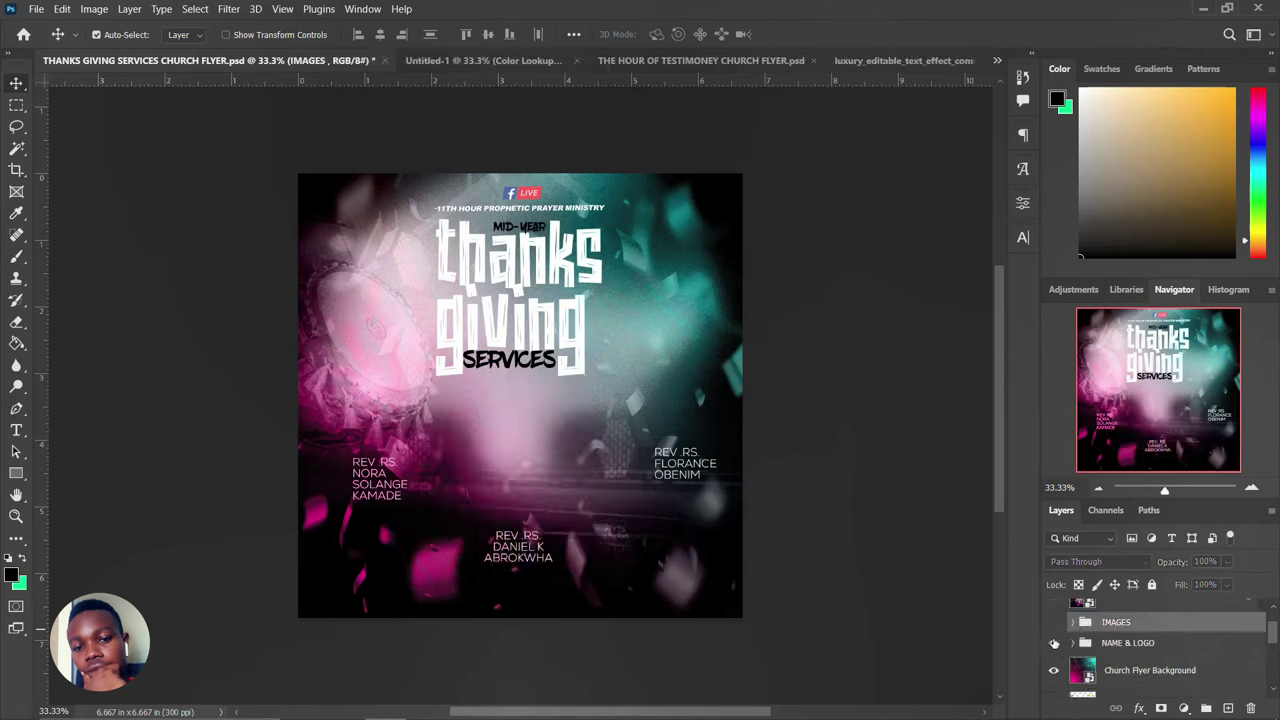
pyautogui.click(1053, 643)
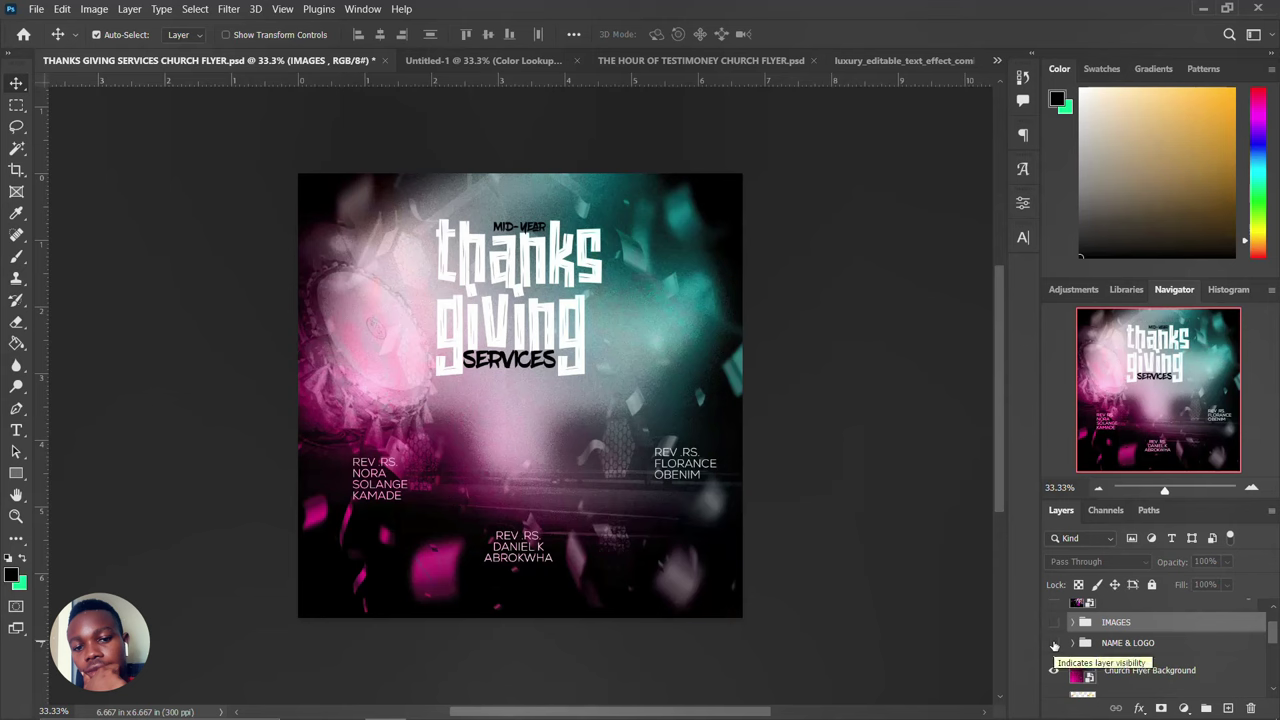
pyautogui.click(1053, 643)
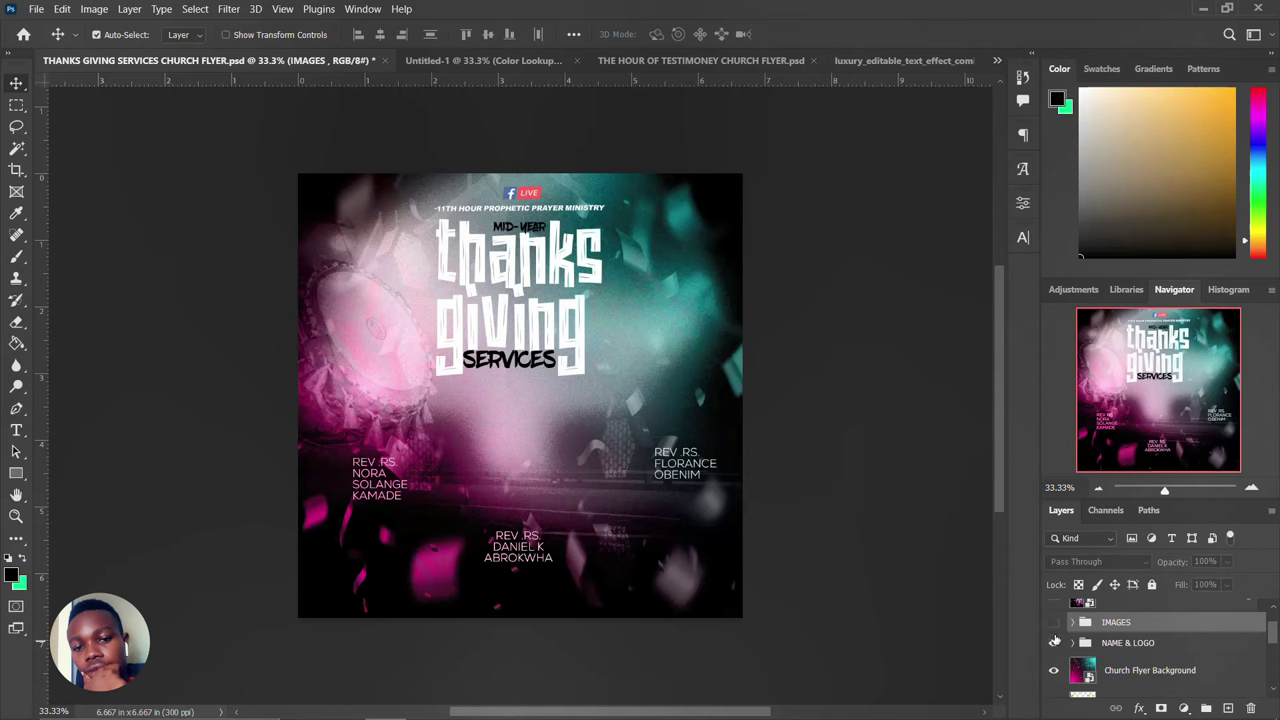
pyautogui.click(1054, 642)
pyautogui.click(1053, 671)
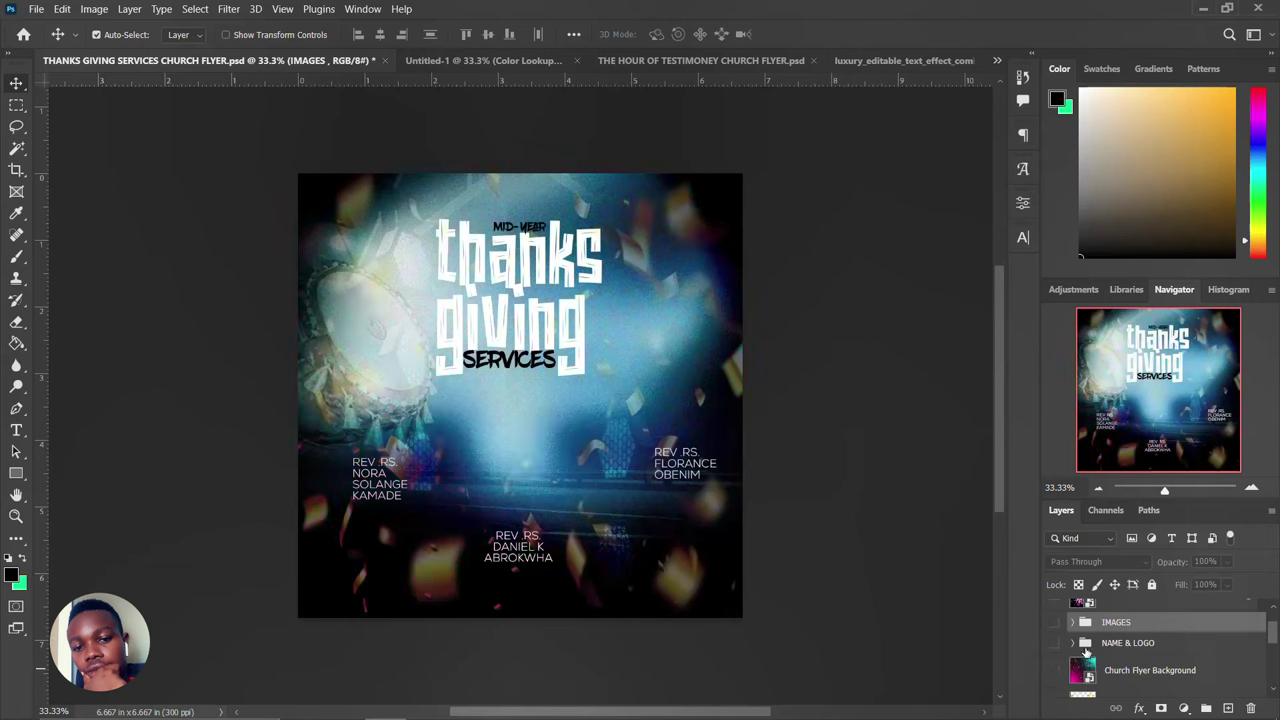
pyautogui.scroll(-1, 1053, 670)
pyautogui.click(1053, 665)
pyautogui.scroll(-1, 1088, 642)
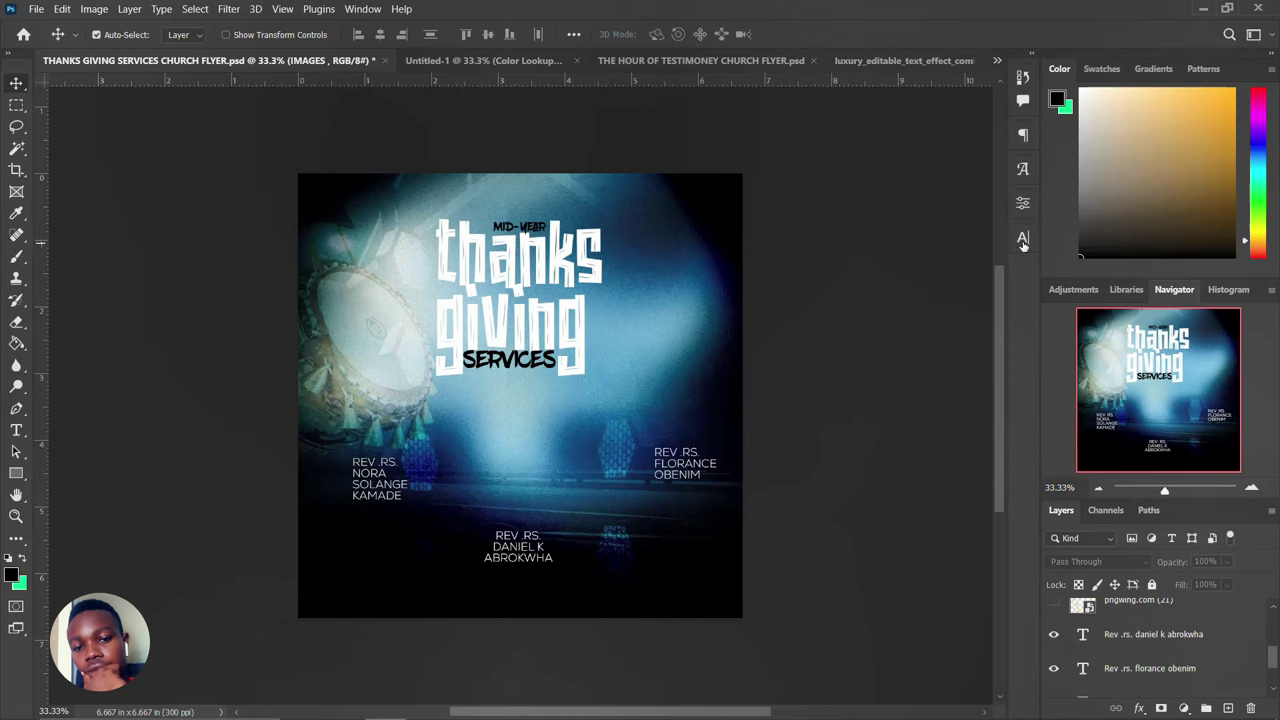
# Step: Select the bottom minister's name layer and enter text editing, briefly checking the Character panel
pyautogui.click(1079, 641)
pyautogui.click(1022, 237)
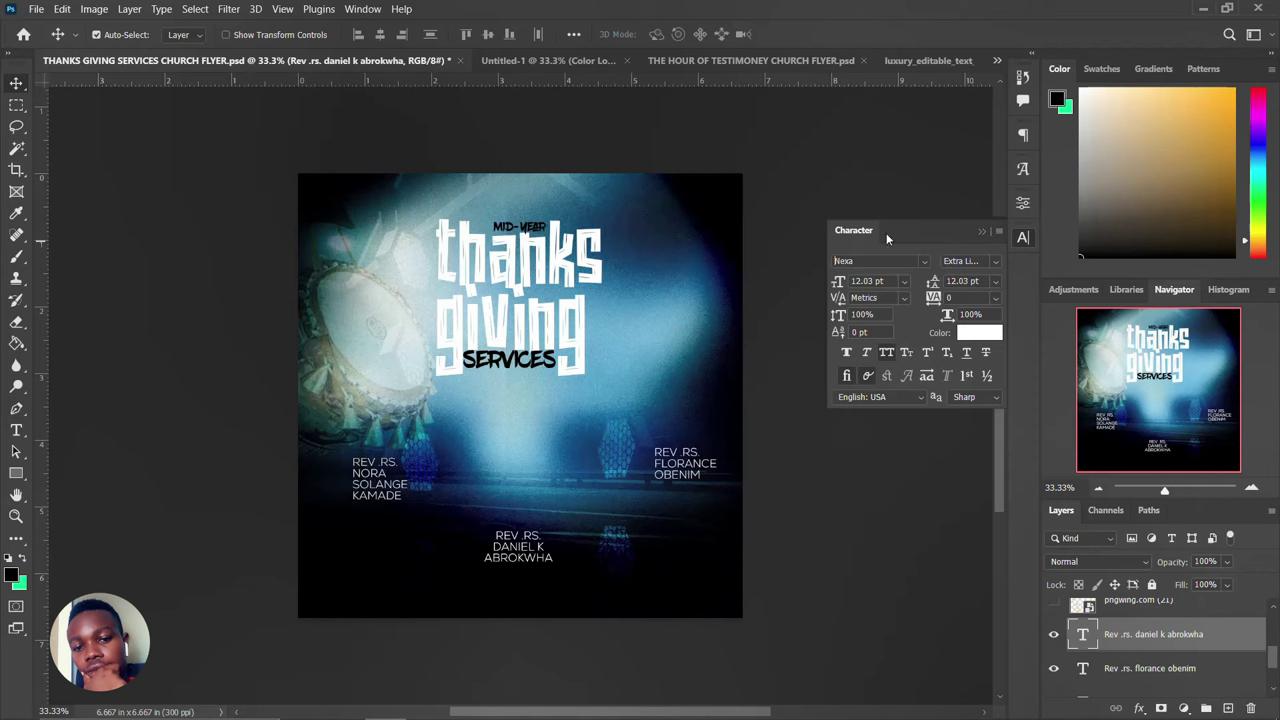
pyautogui.click(1022, 240)
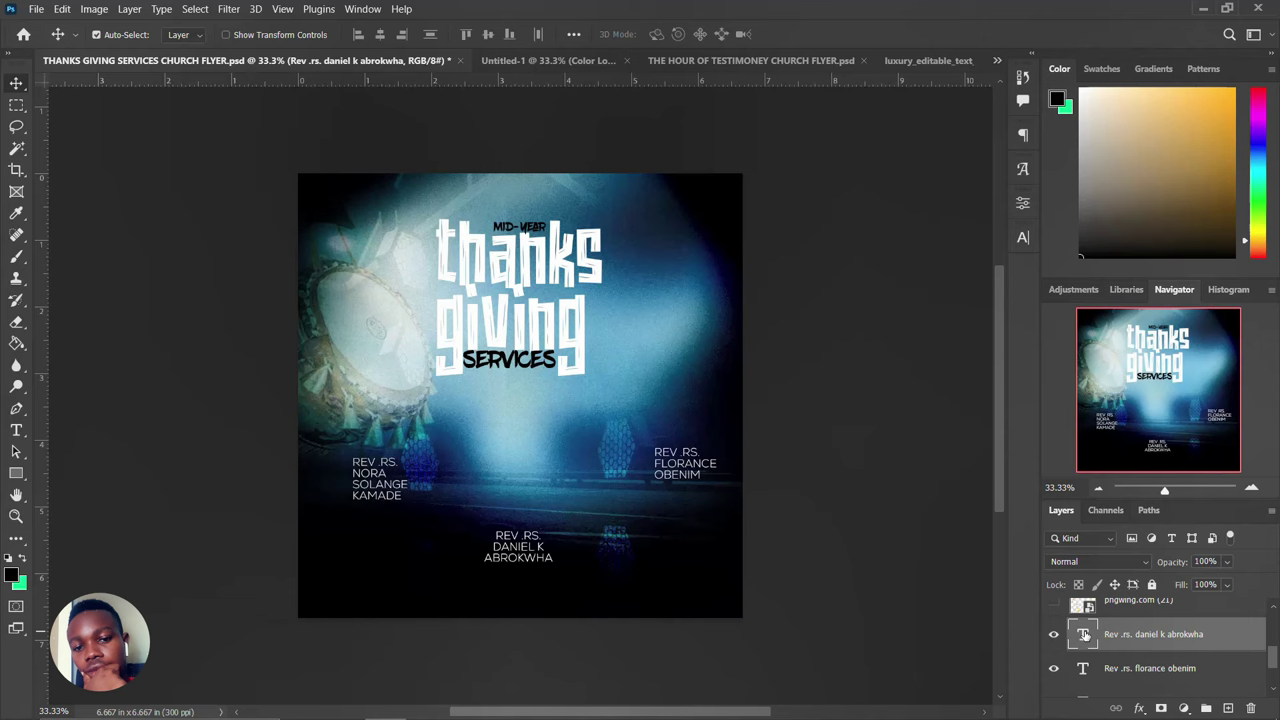
pyautogui.doubleClick(1084, 638)
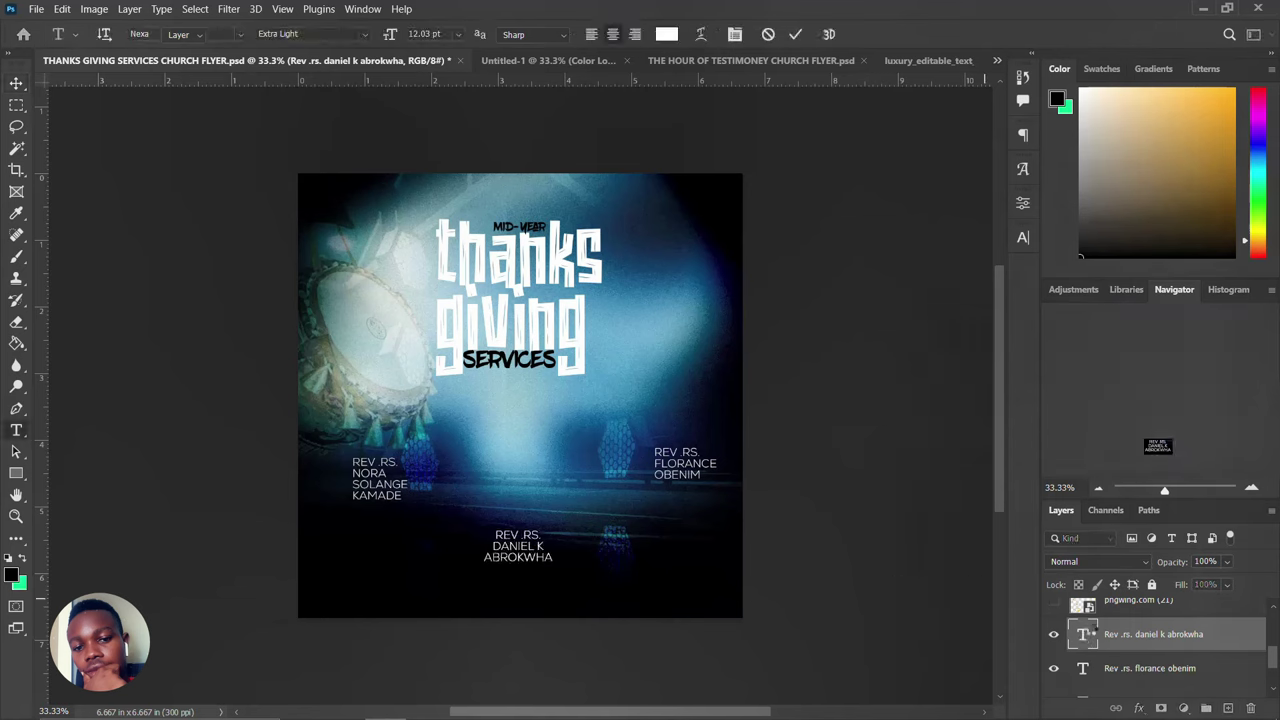
pyautogui.click(523, 556)
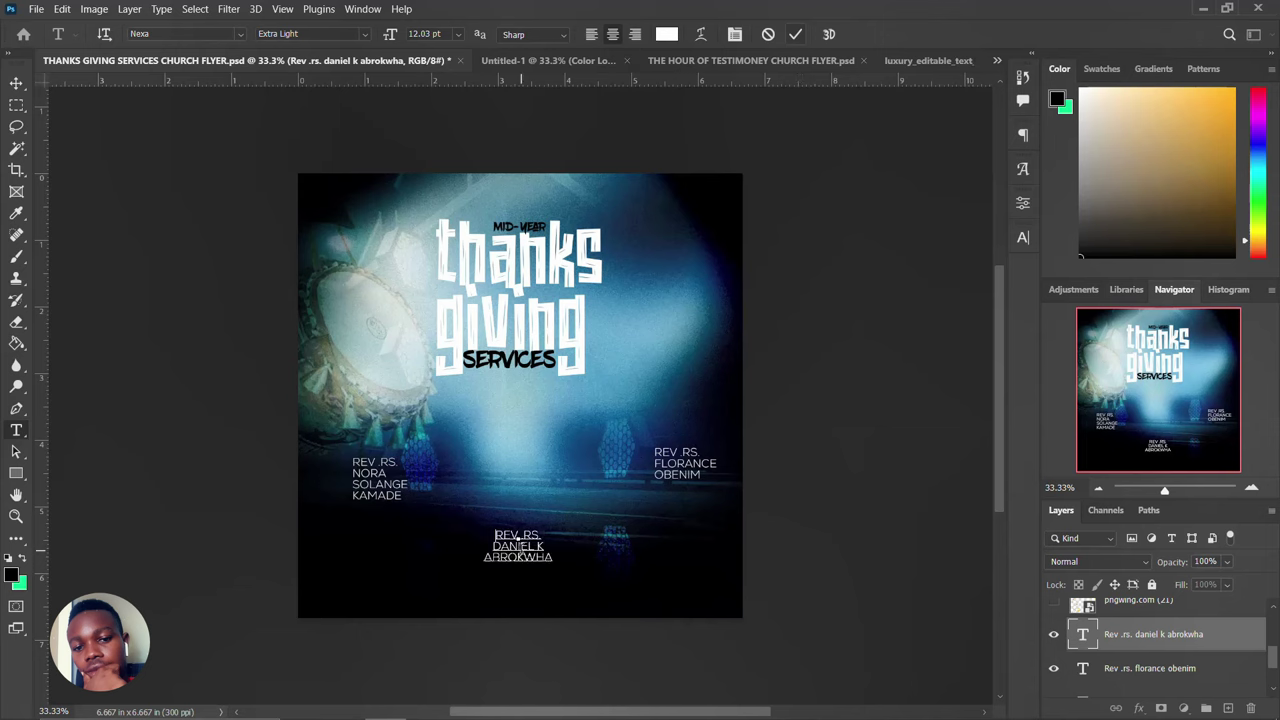
pyautogui.moveTo(508, 535); pyautogui.dragTo(552, 560)
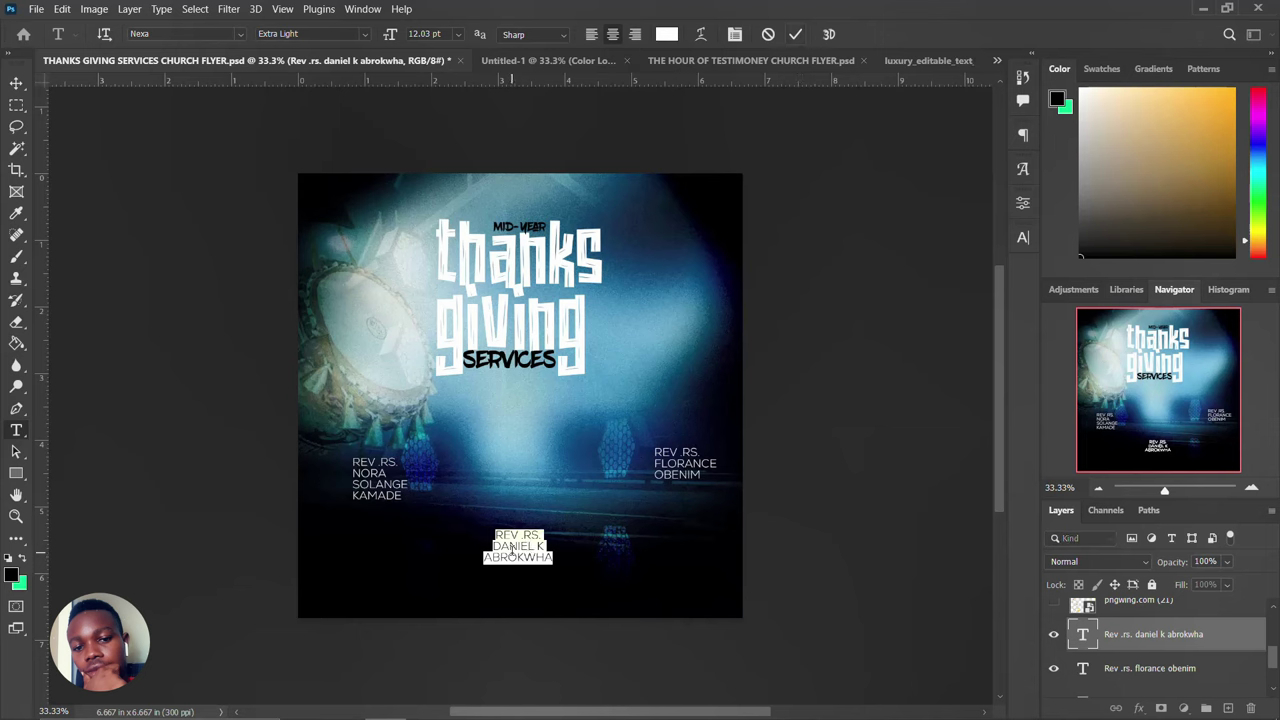
pyautogui.tripleClick(511, 551)
pyautogui.tripleClick(511, 546)
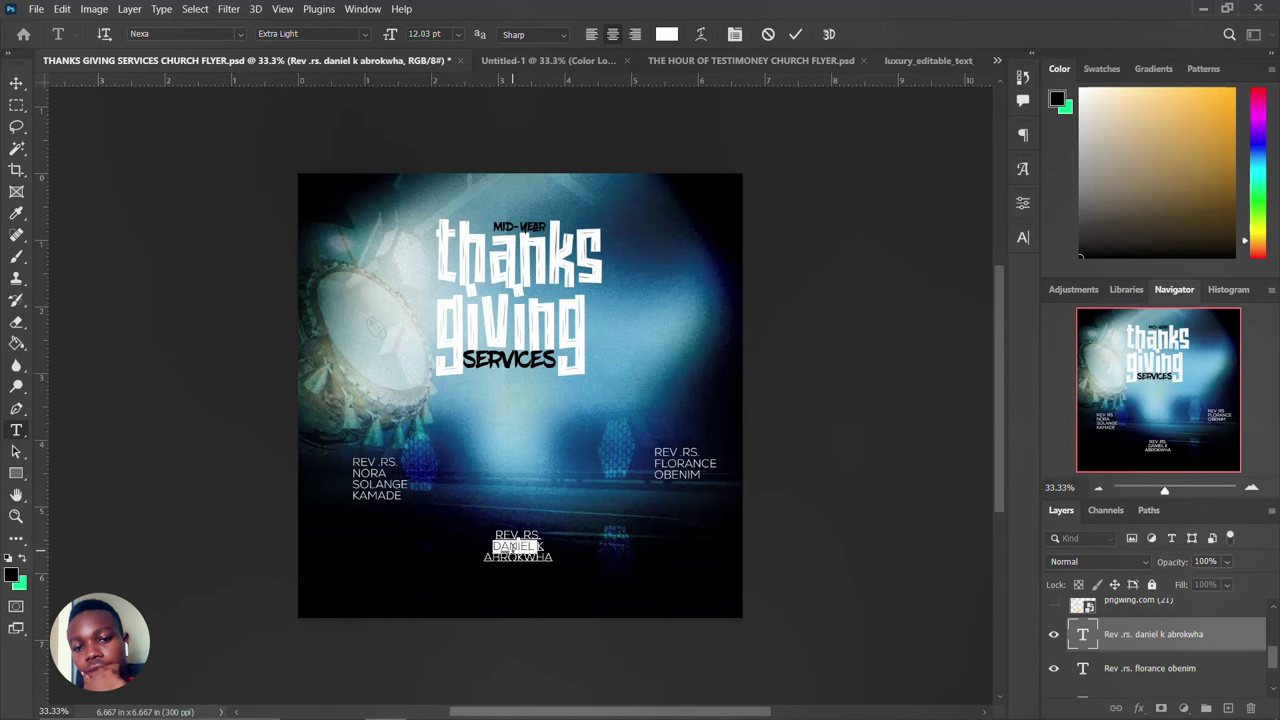
pyautogui.write('franck')
pyautogui.write('is')
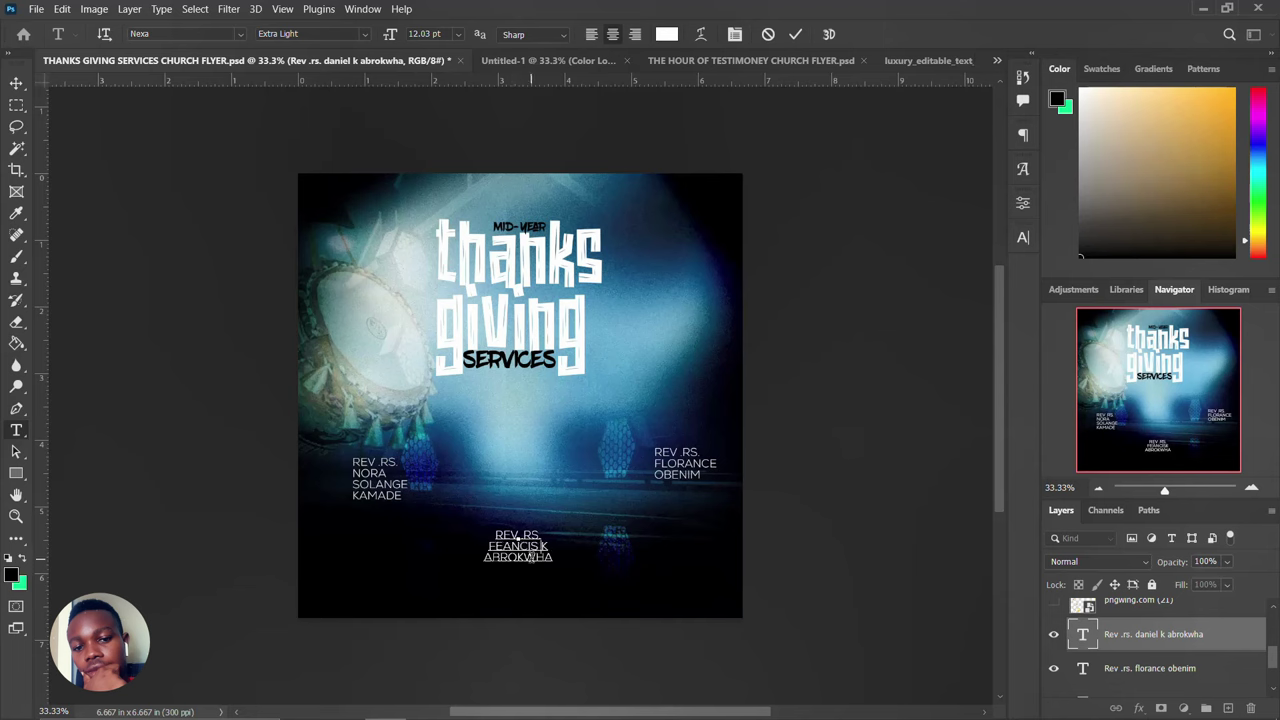
pyautogui.doubleClick(533, 557)
pyautogui.write('OWUSU')
pyautogui.hotkey('ctrl', 'Return')
pyautogui.press('v')
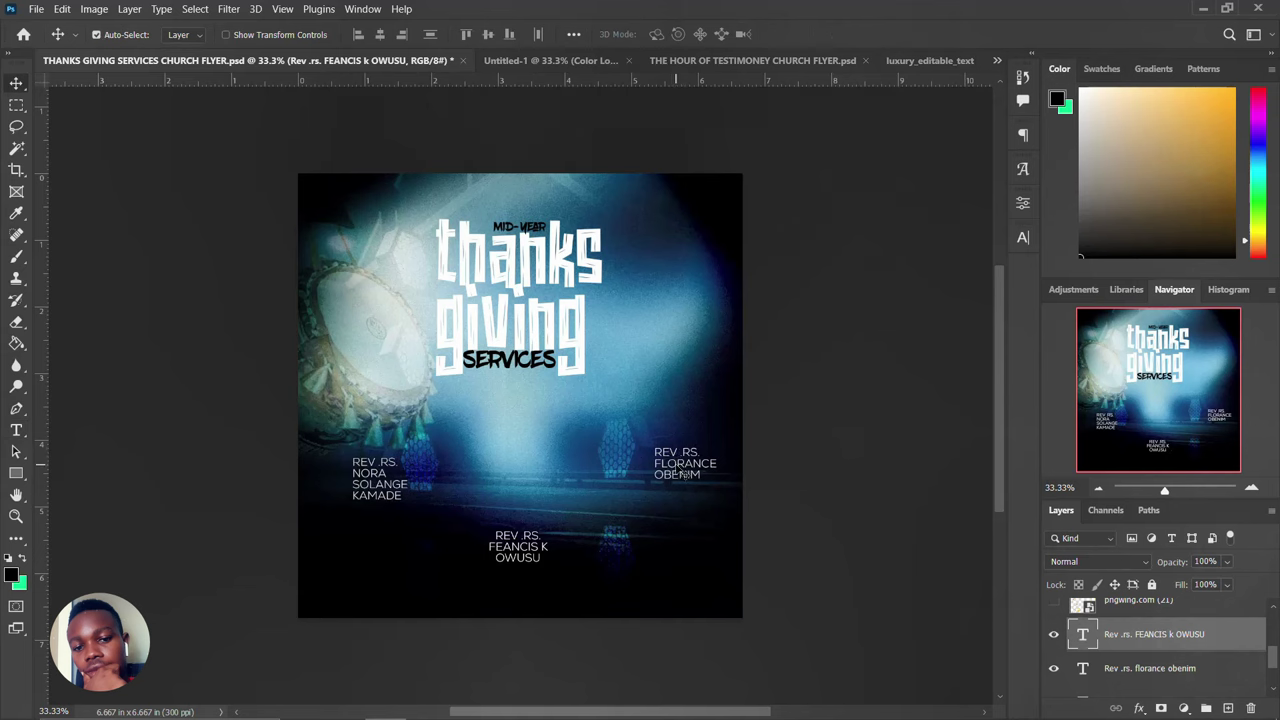
# Step: Open the right-hand minister's name text and exit without changes
pyautogui.click(679, 474)
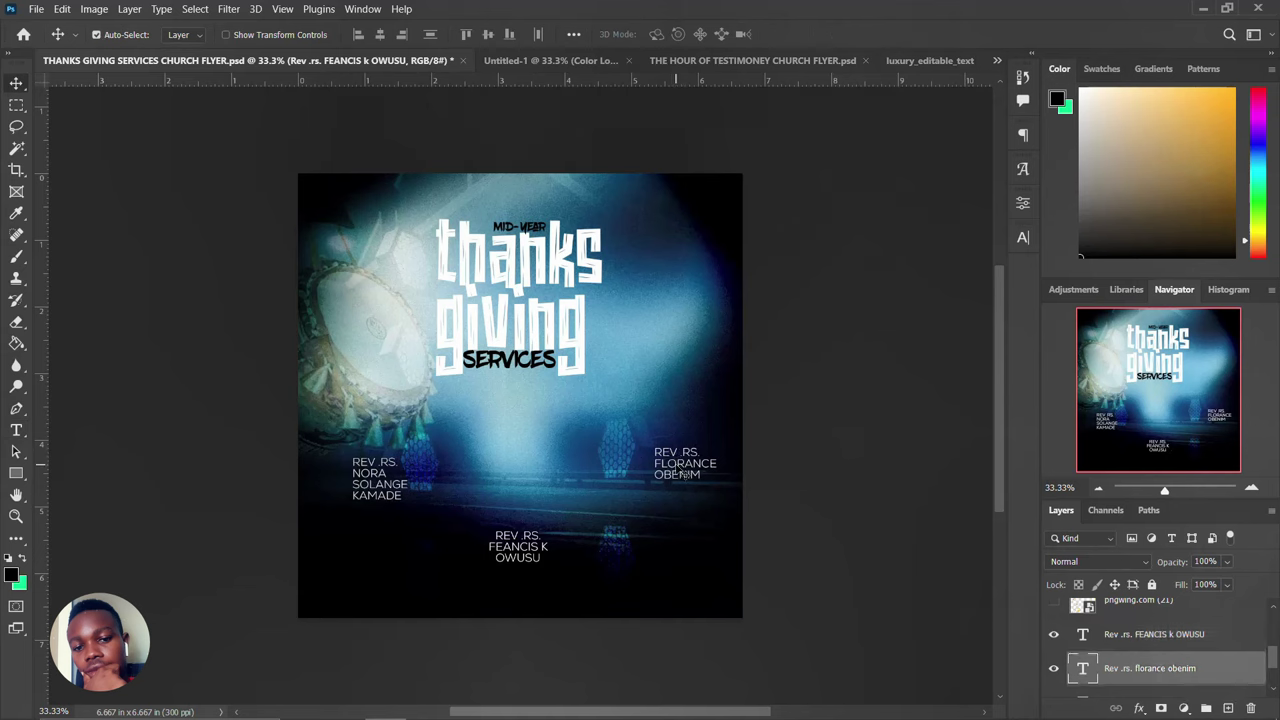
pyautogui.press('t')
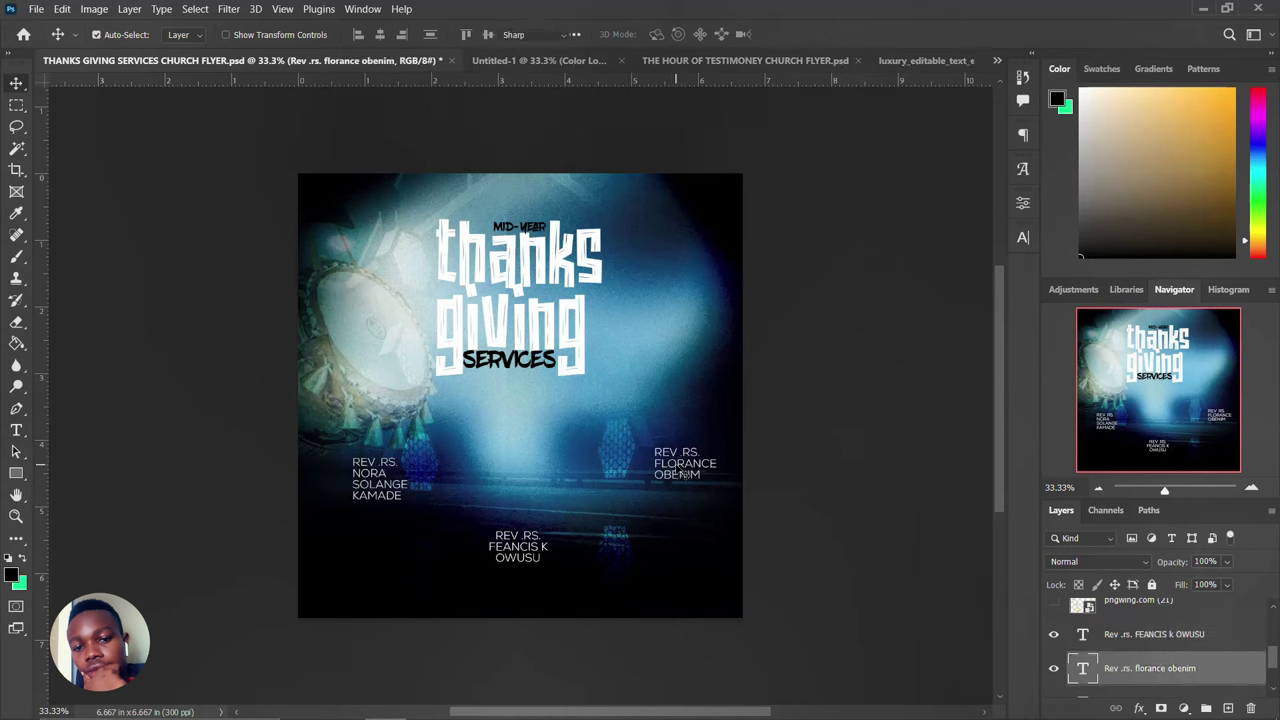
pyautogui.click(655, 452)
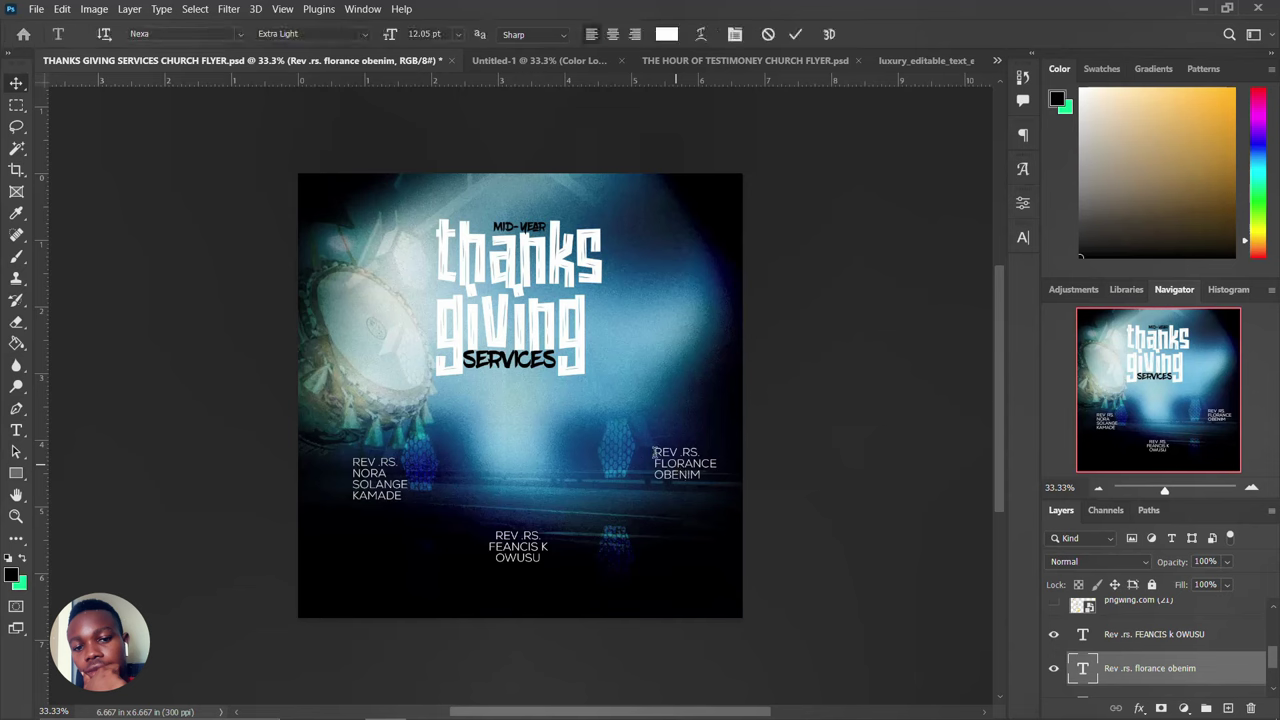
pyautogui.moveTo(669, 453); pyautogui.dragTo(697, 476)
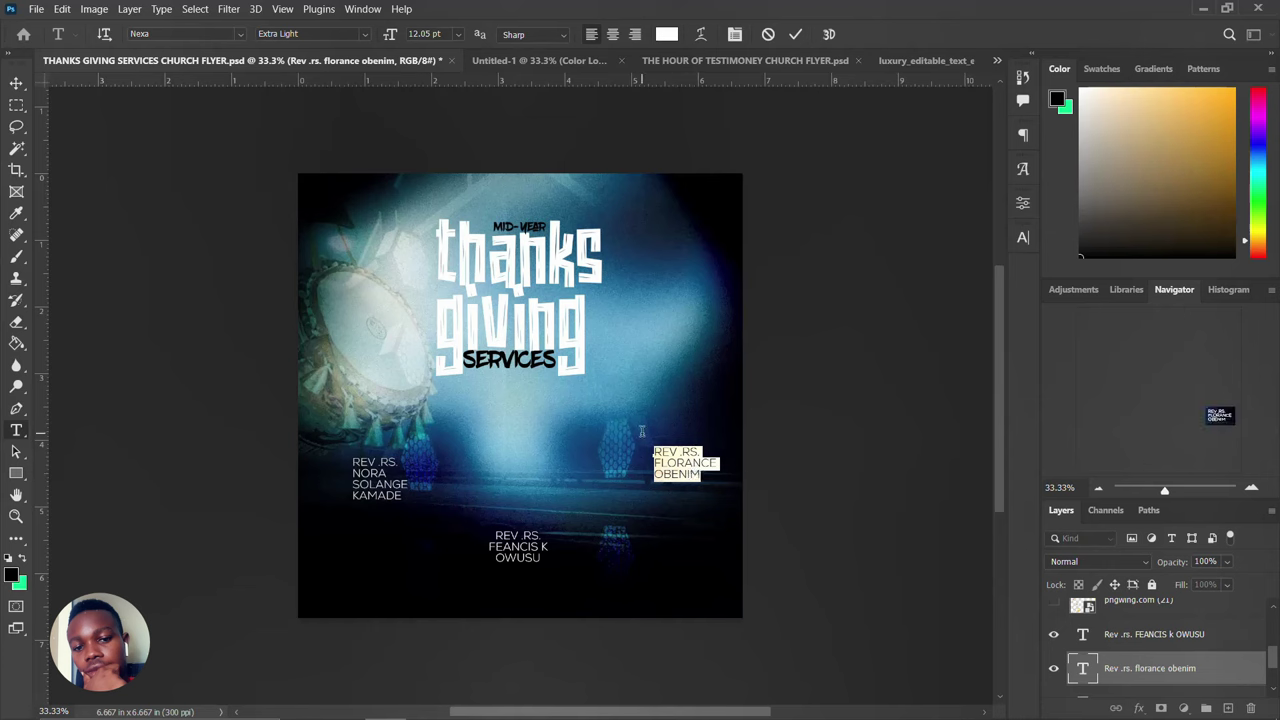
pyautogui.click(656, 450)
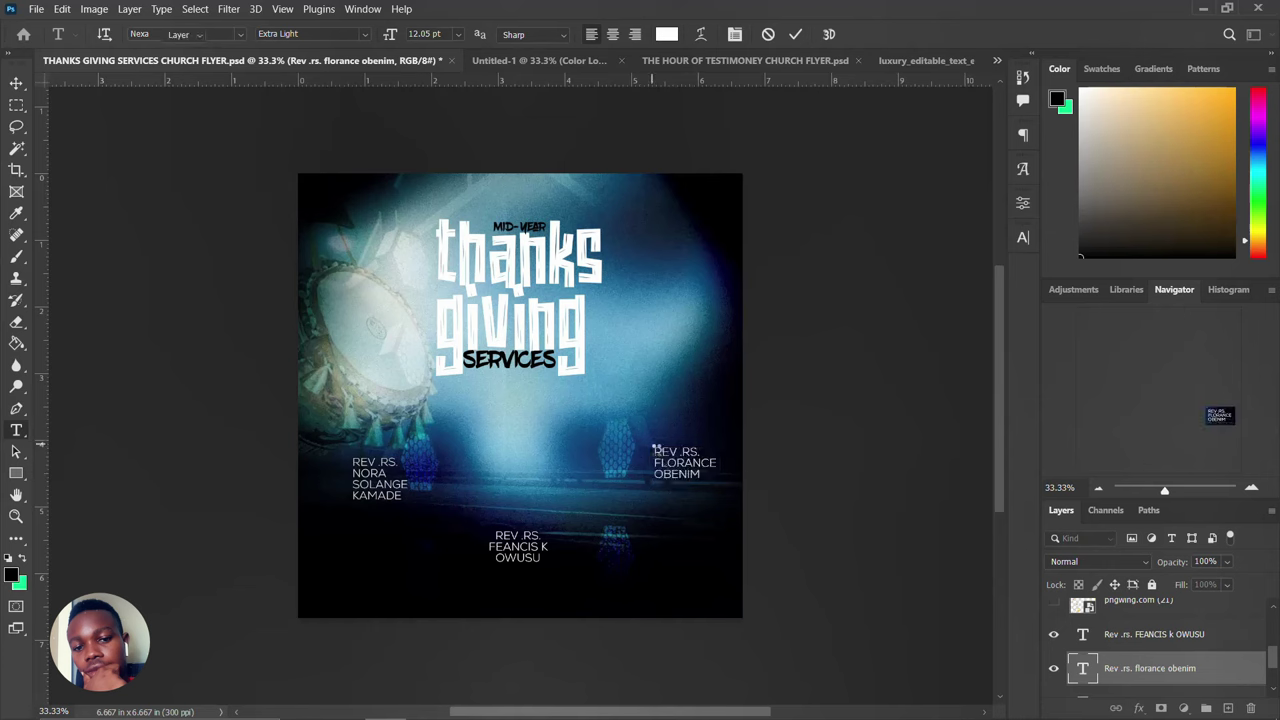
pyautogui.hotkey('ctrl', 'Return')
pyautogui.press('v')
pyautogui.scroll(1, 1075, 622)
pyautogui.scroll(1, 1075, 622)
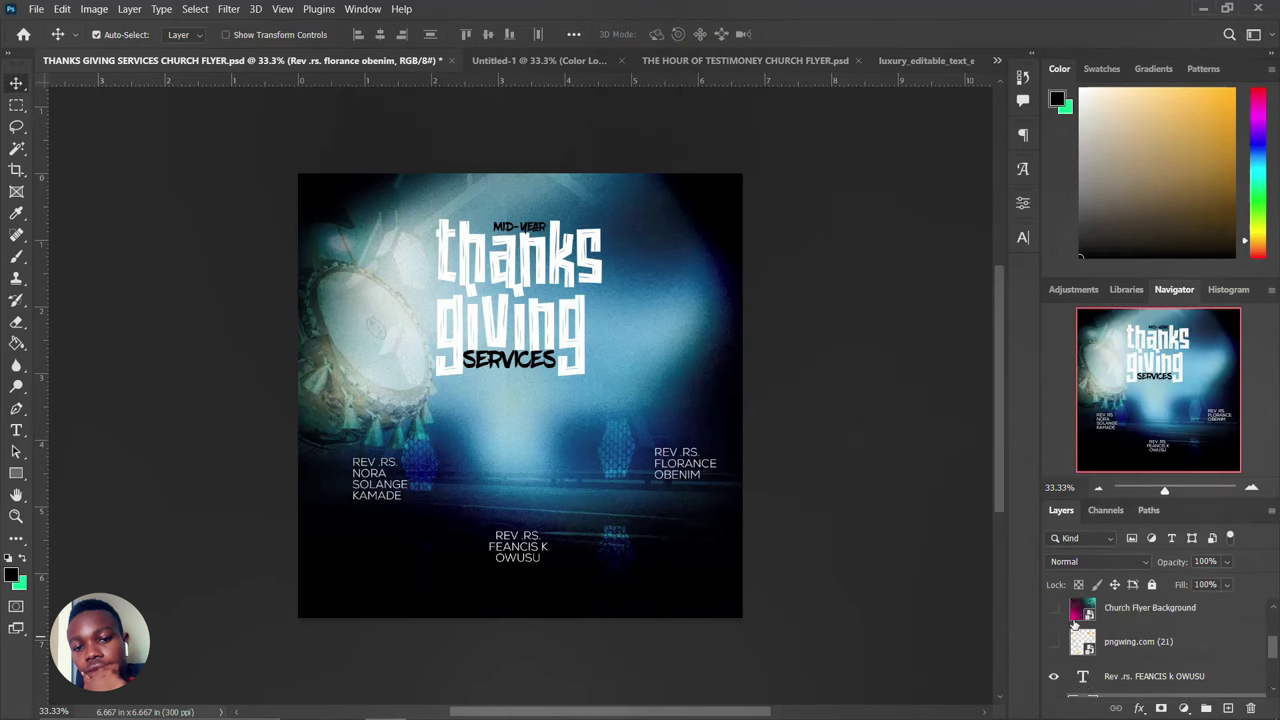
pyautogui.scroll(-1, 1062, 658)
pyautogui.scroll(-1, 1070, 660)
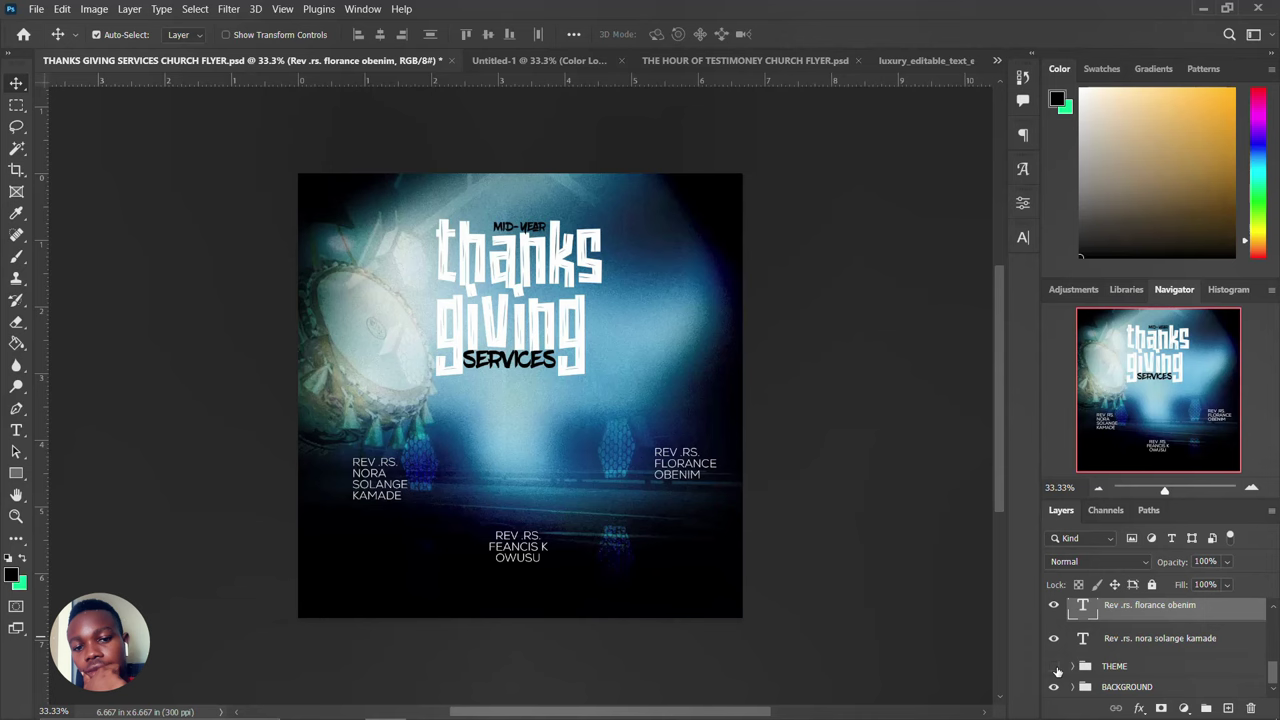
pyautogui.click(1056, 668)
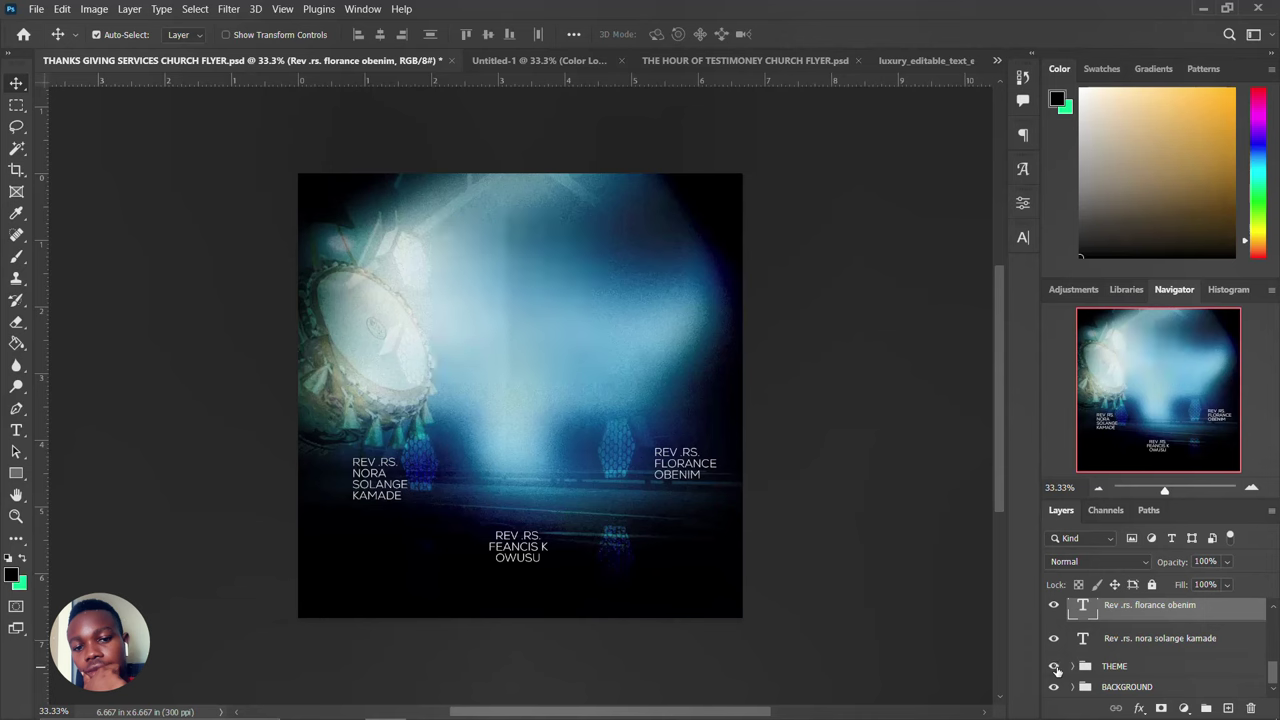
pyautogui.click(1054, 667)
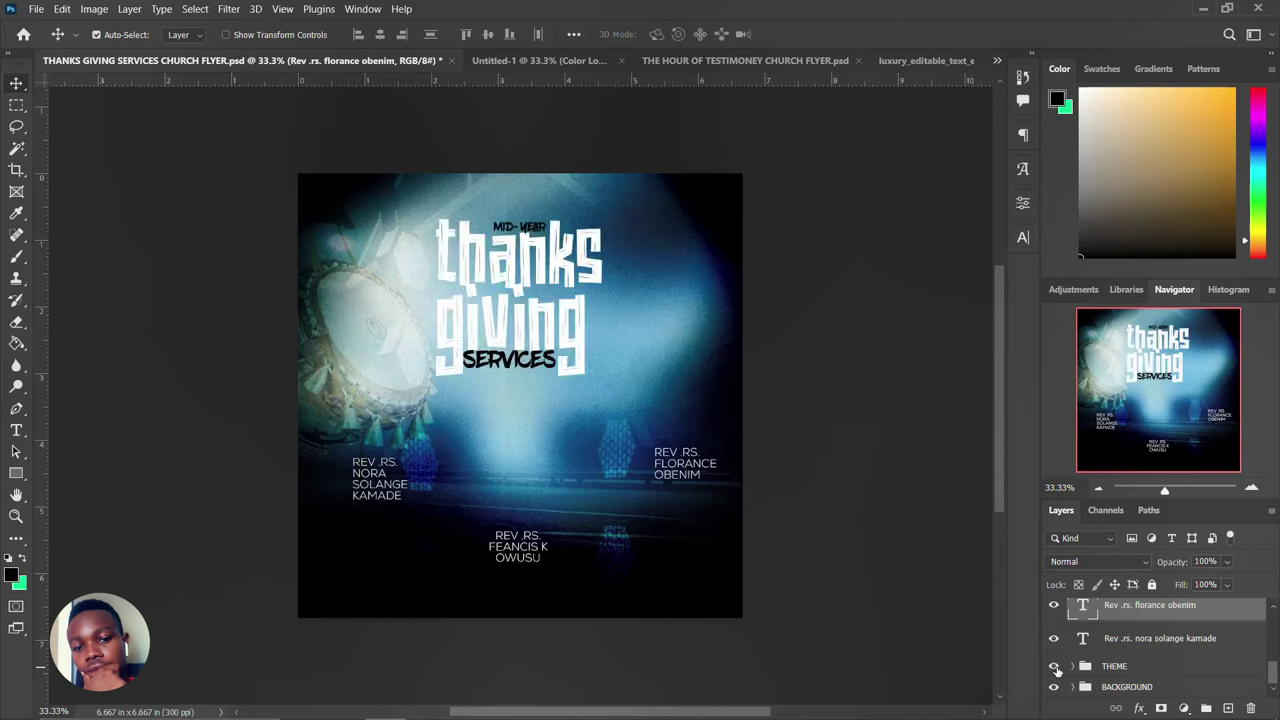
pyautogui.click(1073, 666)
pyautogui.scroll(-1, 1096, 660)
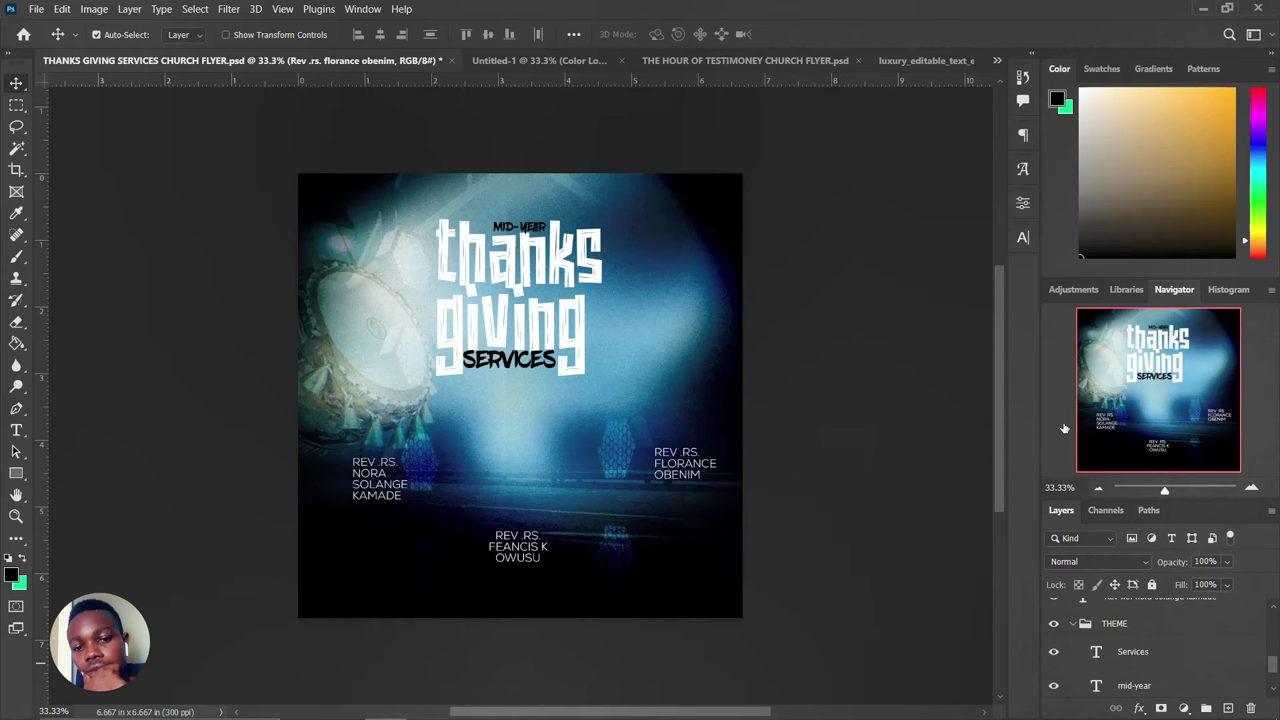
pyautogui.click(1022, 238)
pyautogui.press('Up')
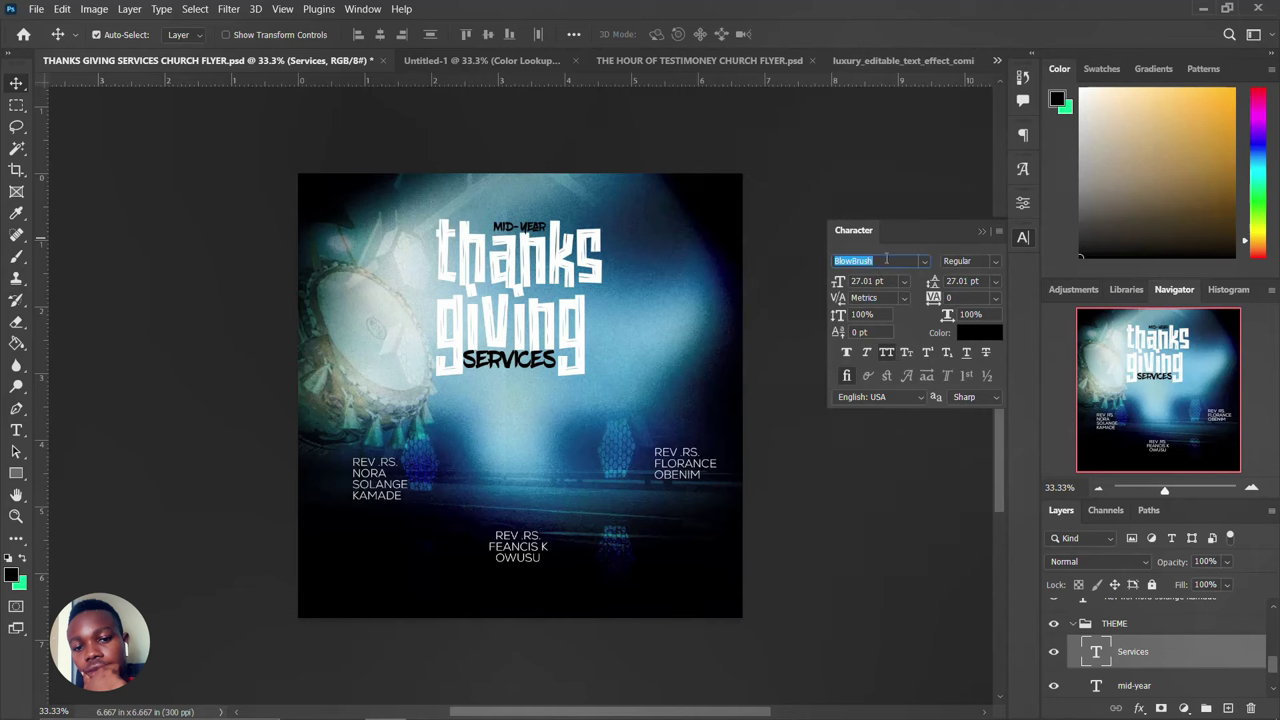
pyautogui.click(1021, 240)
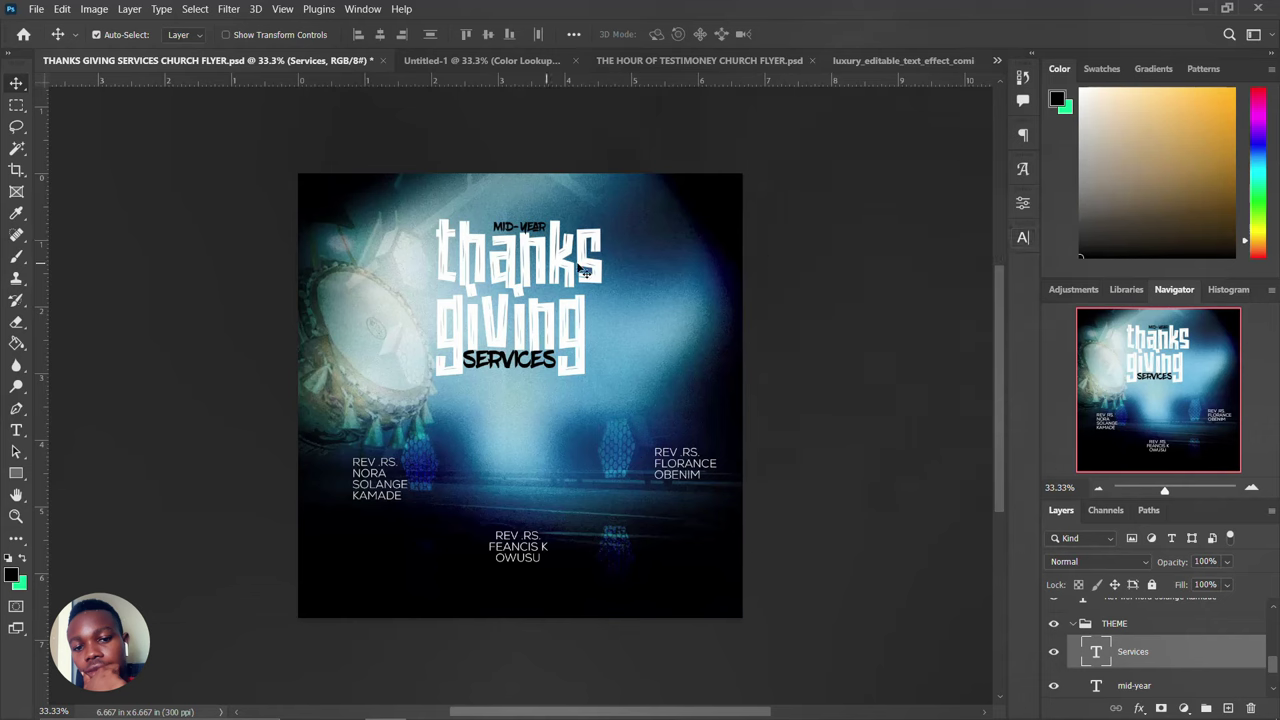
pyautogui.click(1135, 685)
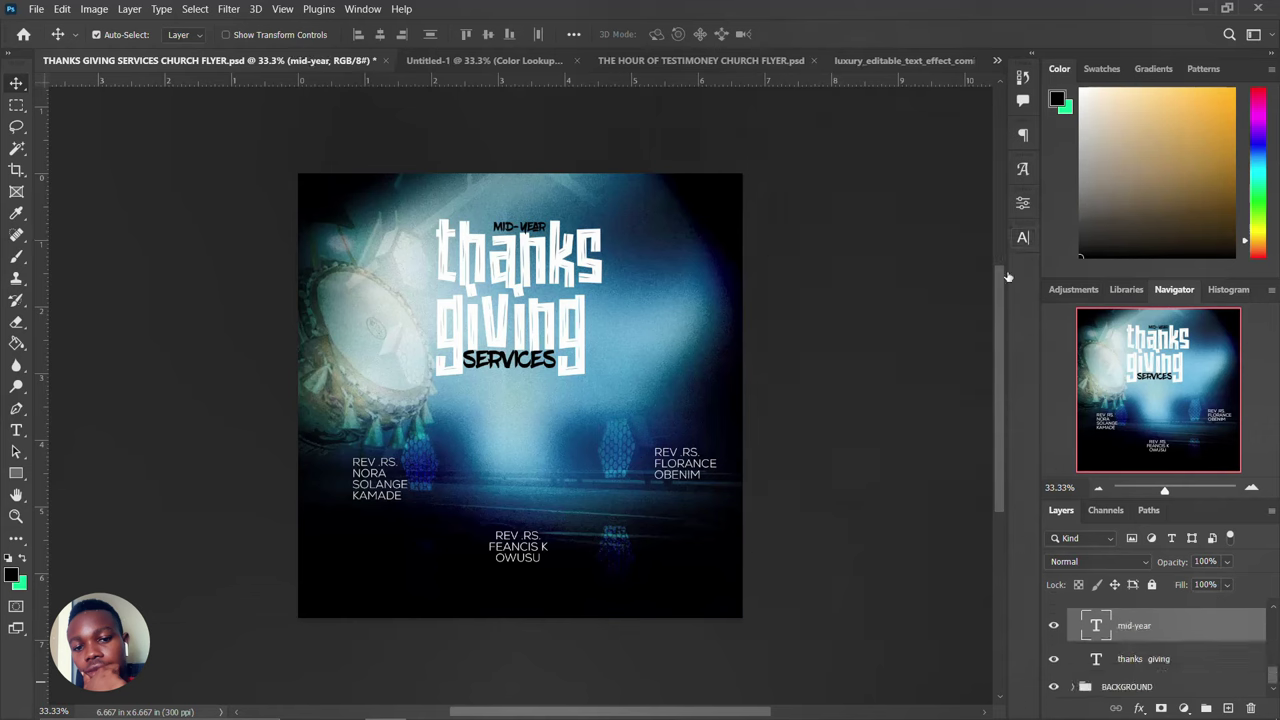
pyautogui.hotkey('alt', '[')
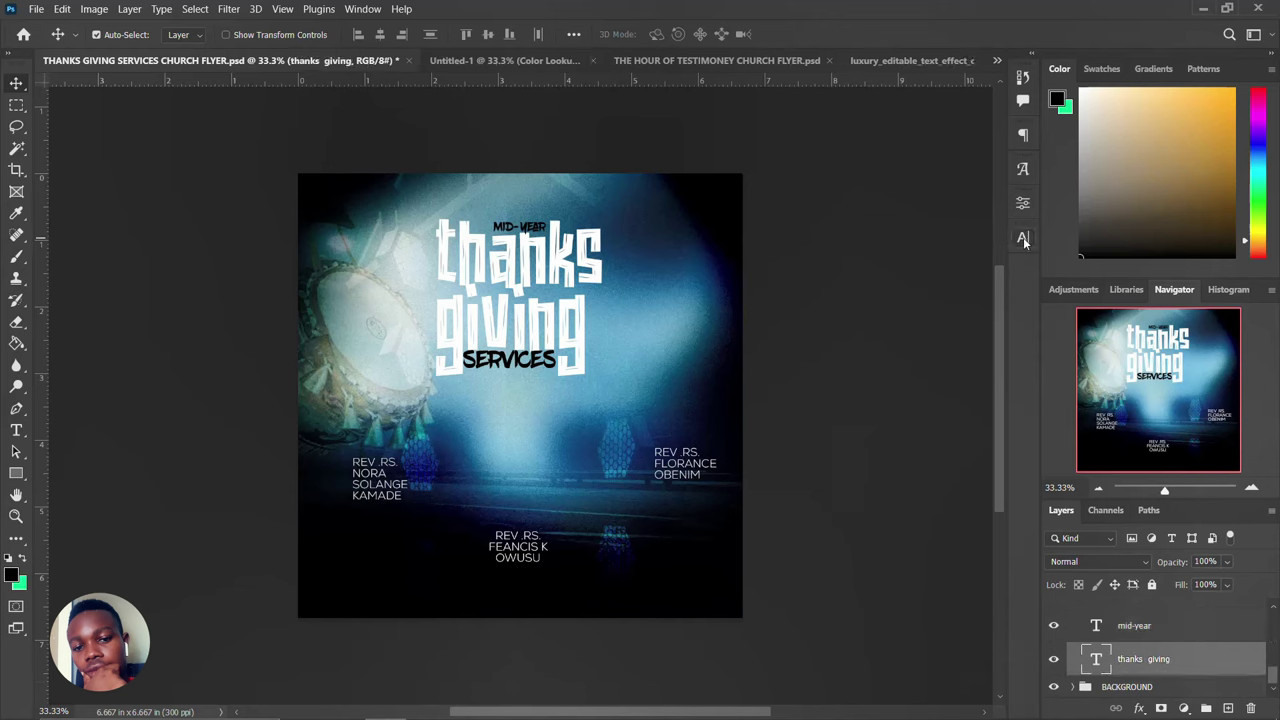
pyautogui.click(1023, 237)
pyautogui.click(886, 261)
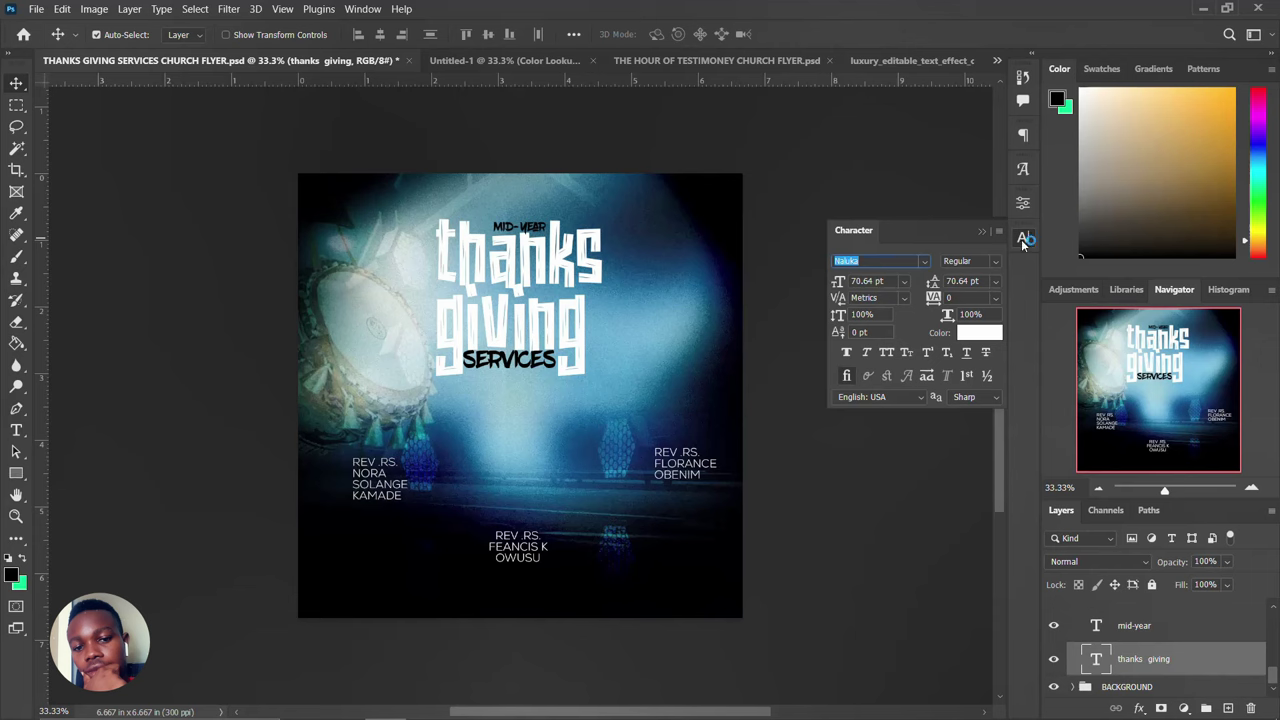
pyautogui.click(1023, 237)
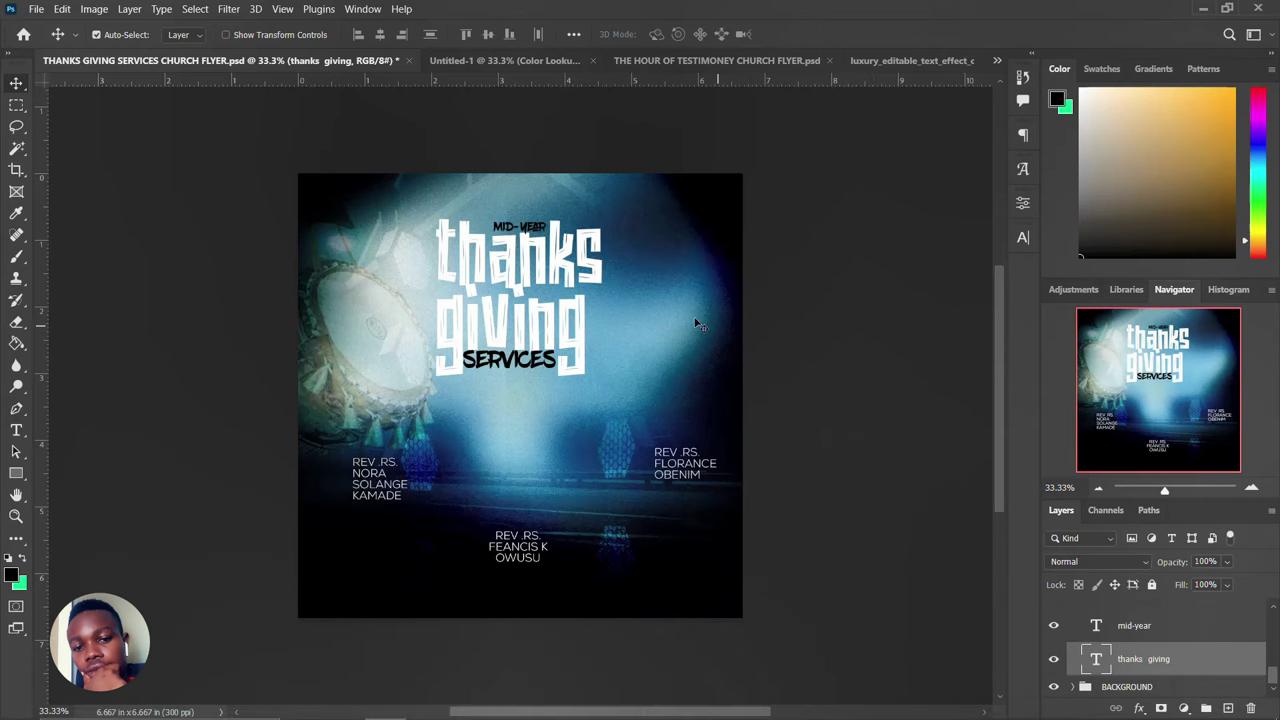
pyautogui.scroll(3, 1133, 643)
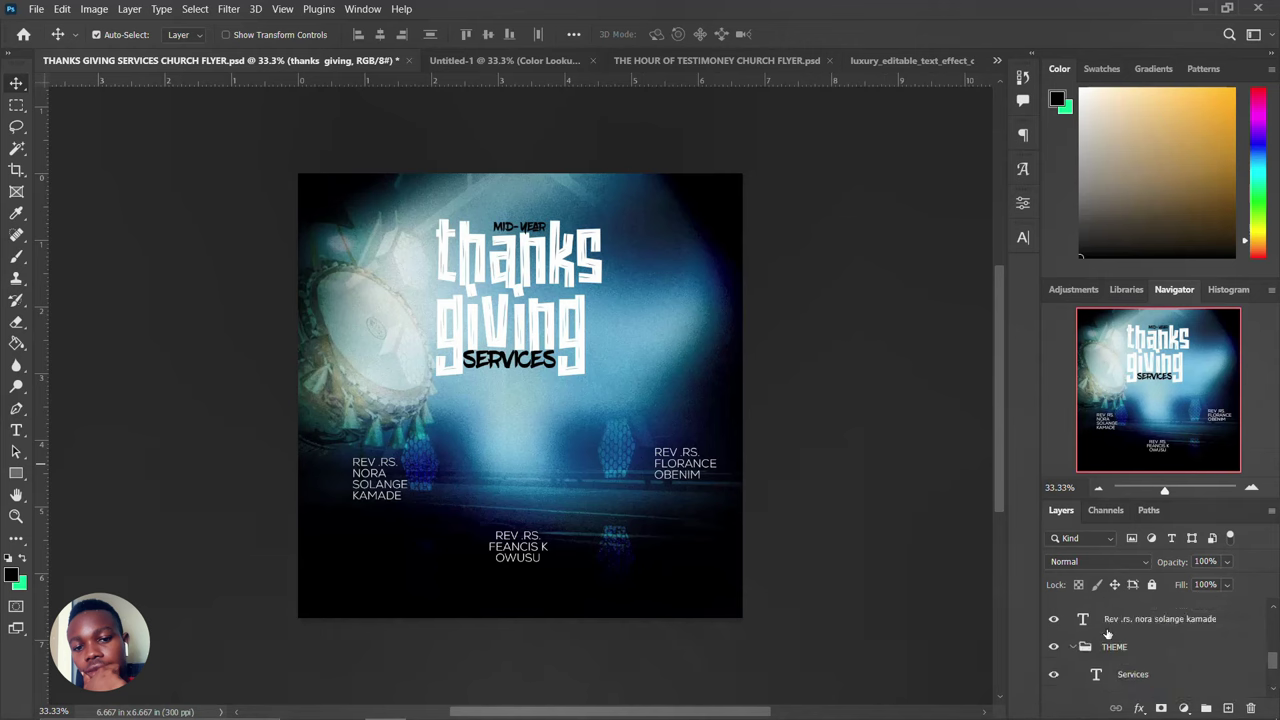
pyautogui.click(1073, 648)
pyautogui.click(1073, 648)
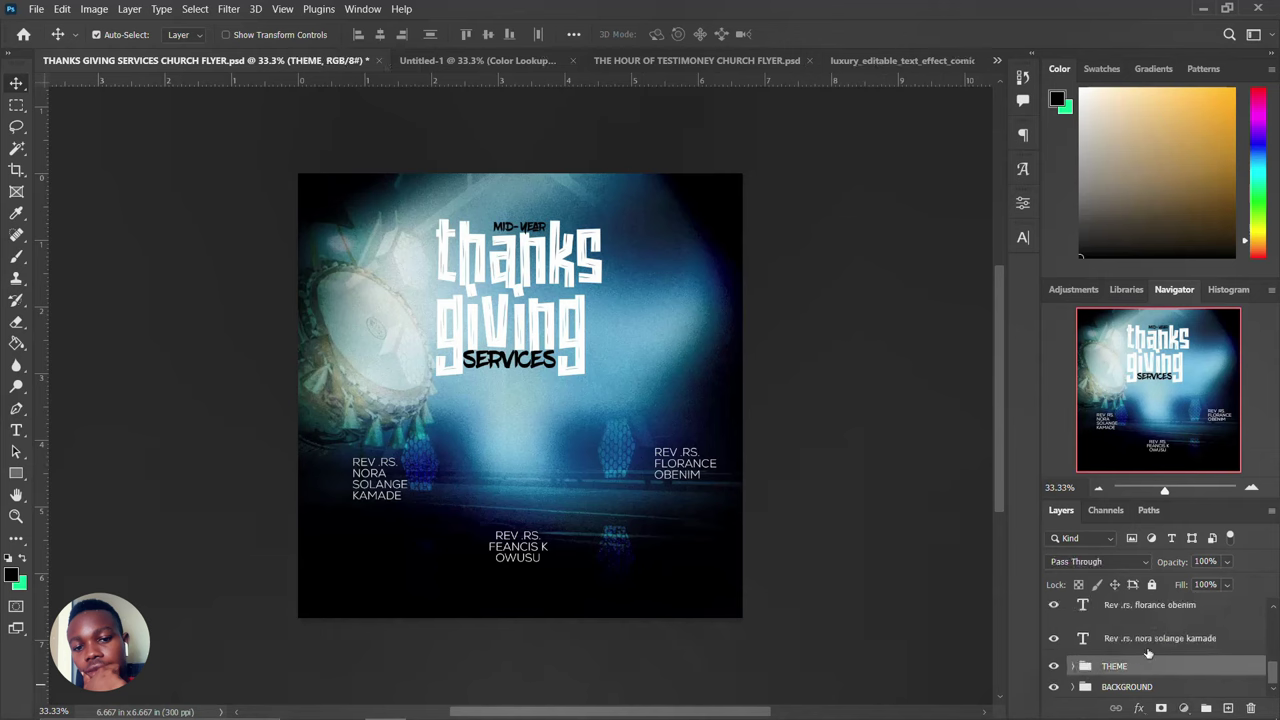
# Step: Expand the BACKGROUND group, look through its image layers and select Color Fill 1
pyautogui.click(1072, 687)
pyautogui.scroll(-3, 1100, 640)
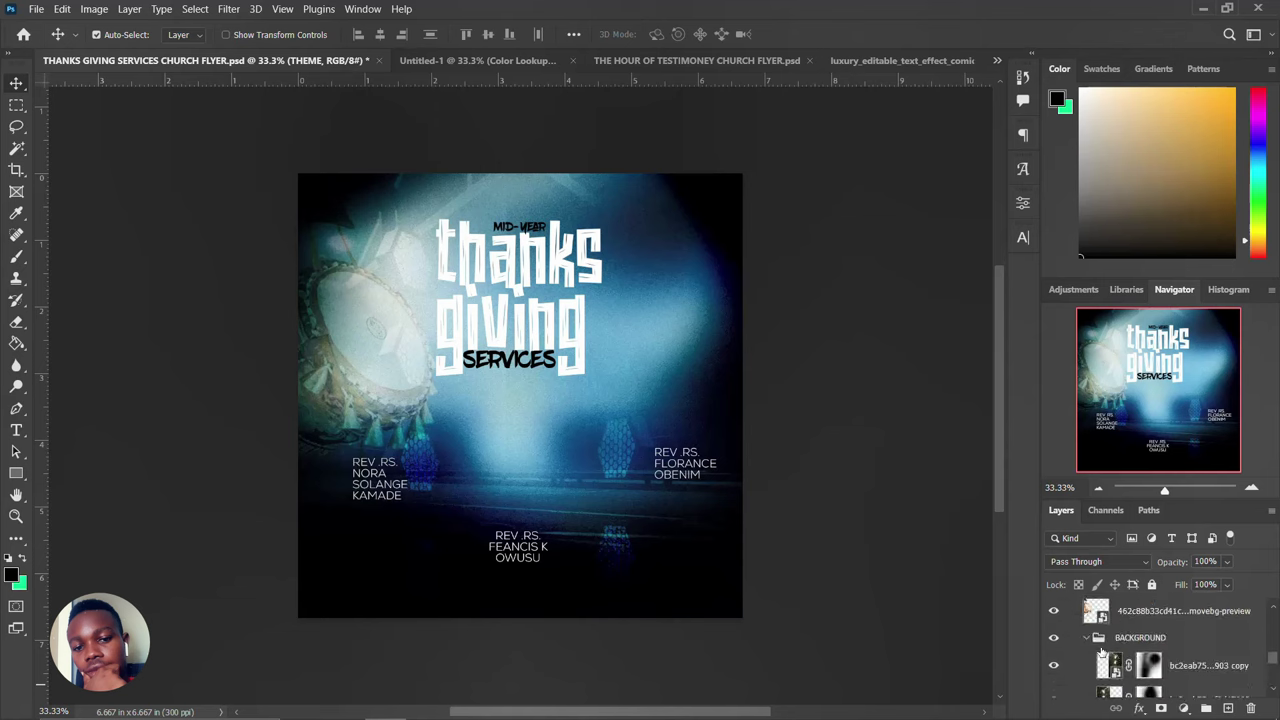
pyautogui.scroll(-5, 1095, 632)
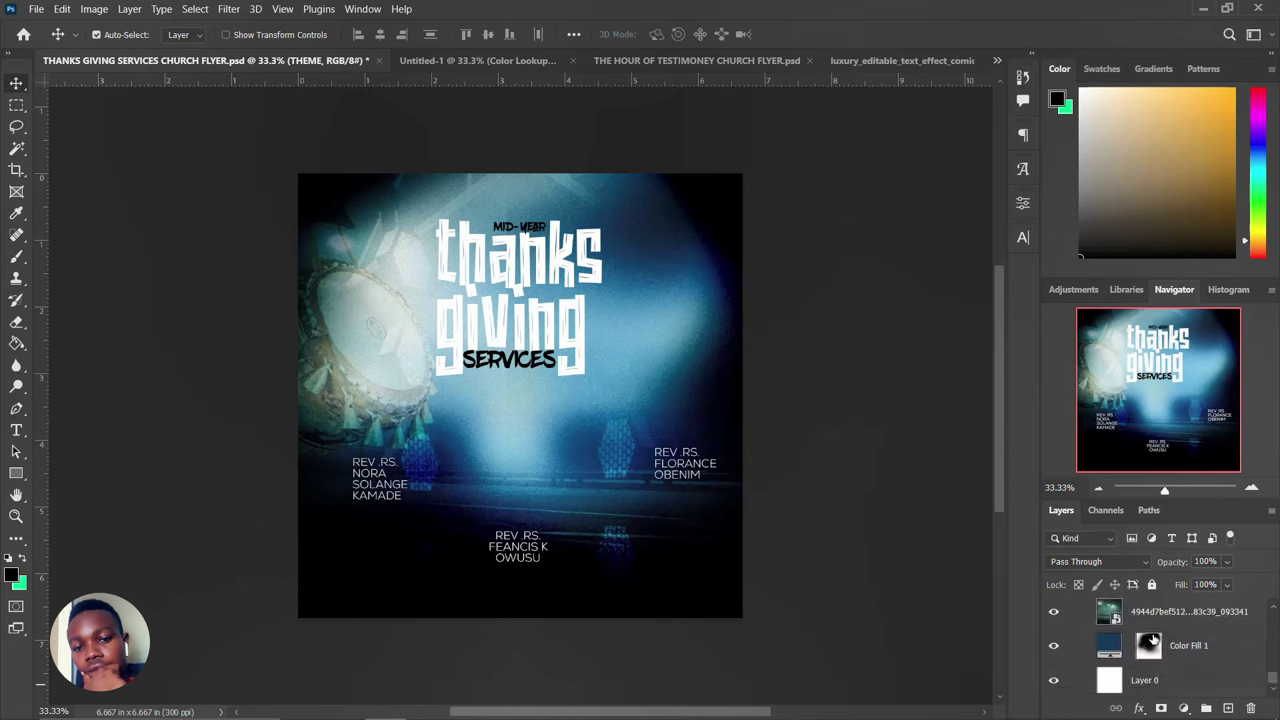
pyautogui.scroll(2, 1141, 640)
pyautogui.scroll(1, 1141, 640)
pyautogui.scroll(2, 1141, 640)
pyautogui.scroll(1, 1141, 640)
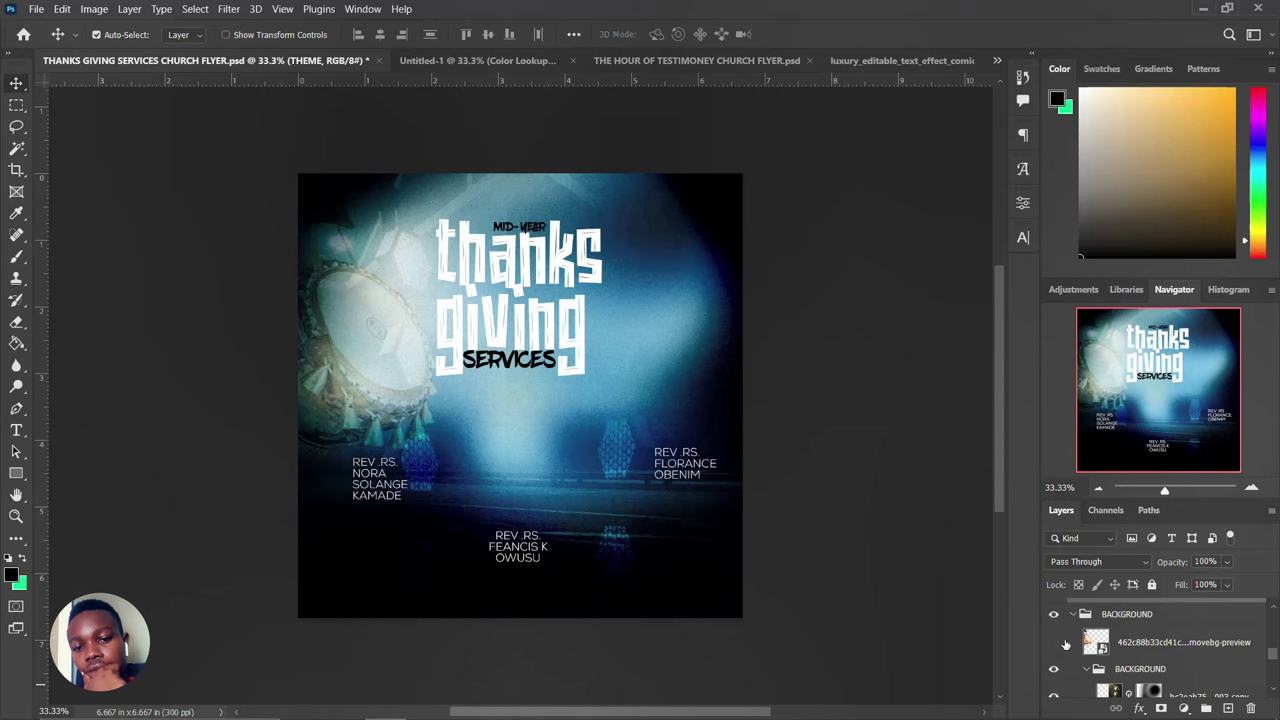
pyautogui.scroll(-2, 1080, 640)
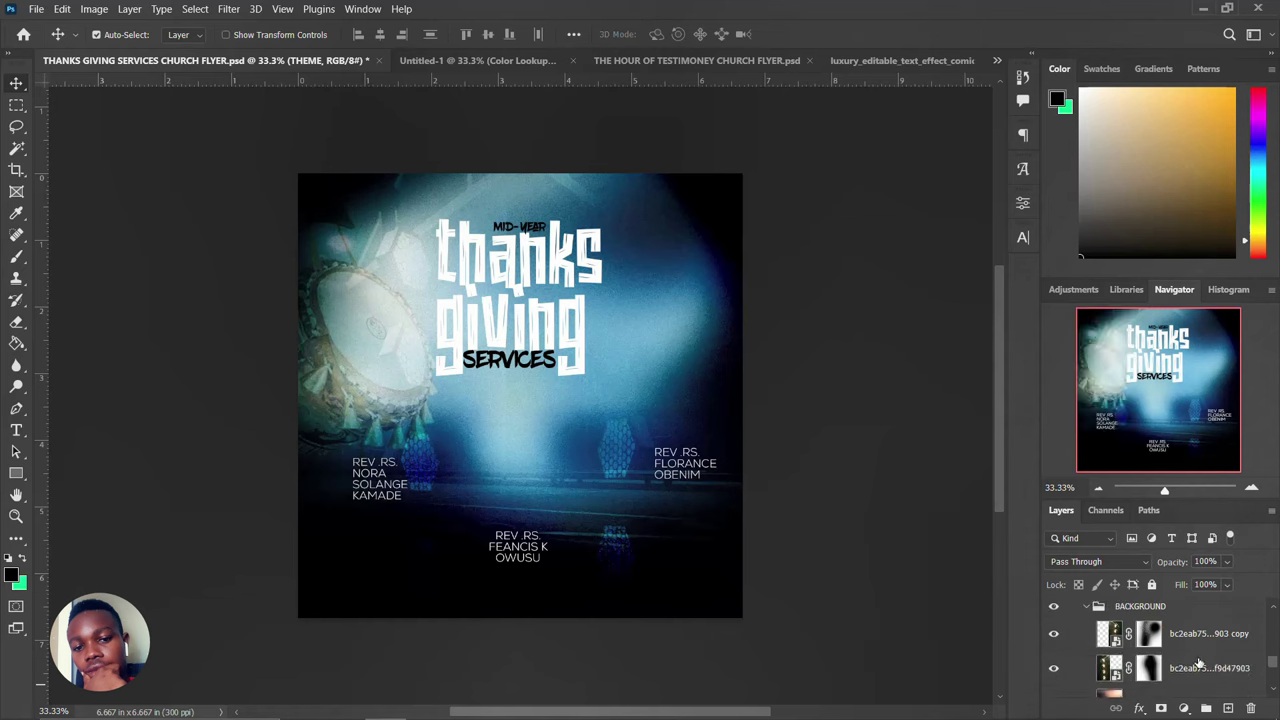
pyautogui.scroll(-3, 1200, 664)
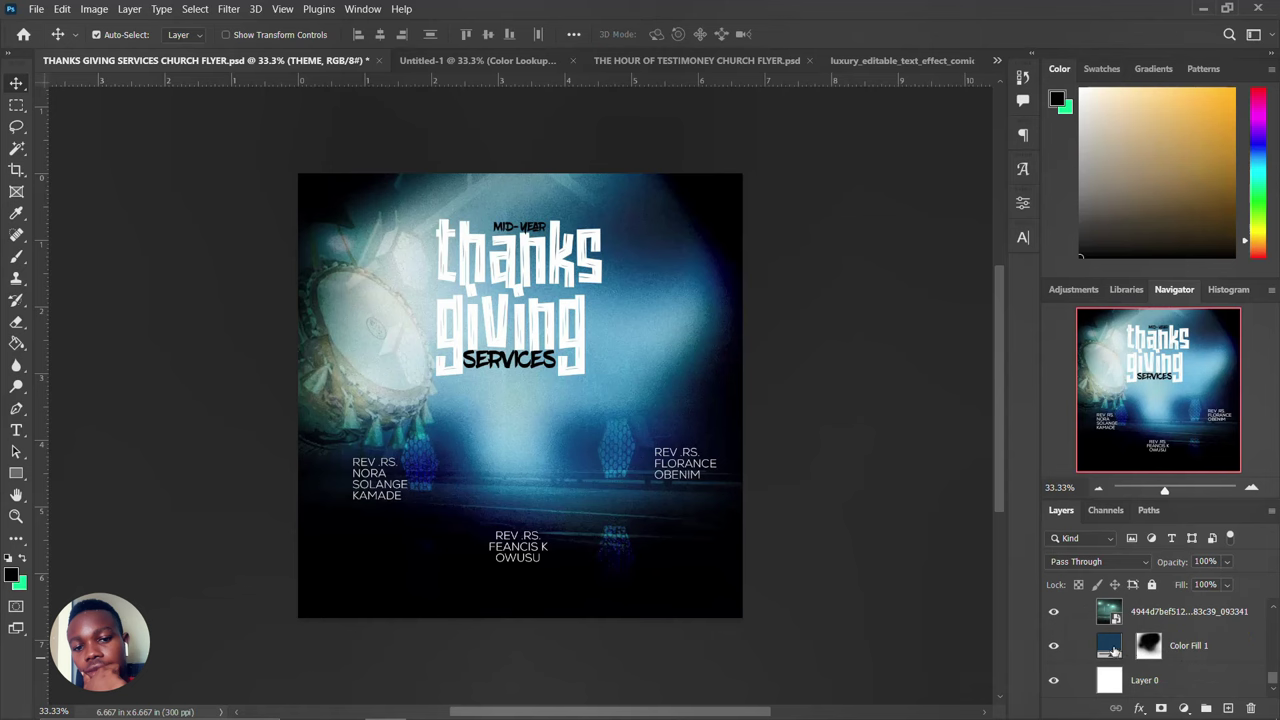
pyautogui.click(1110, 650)
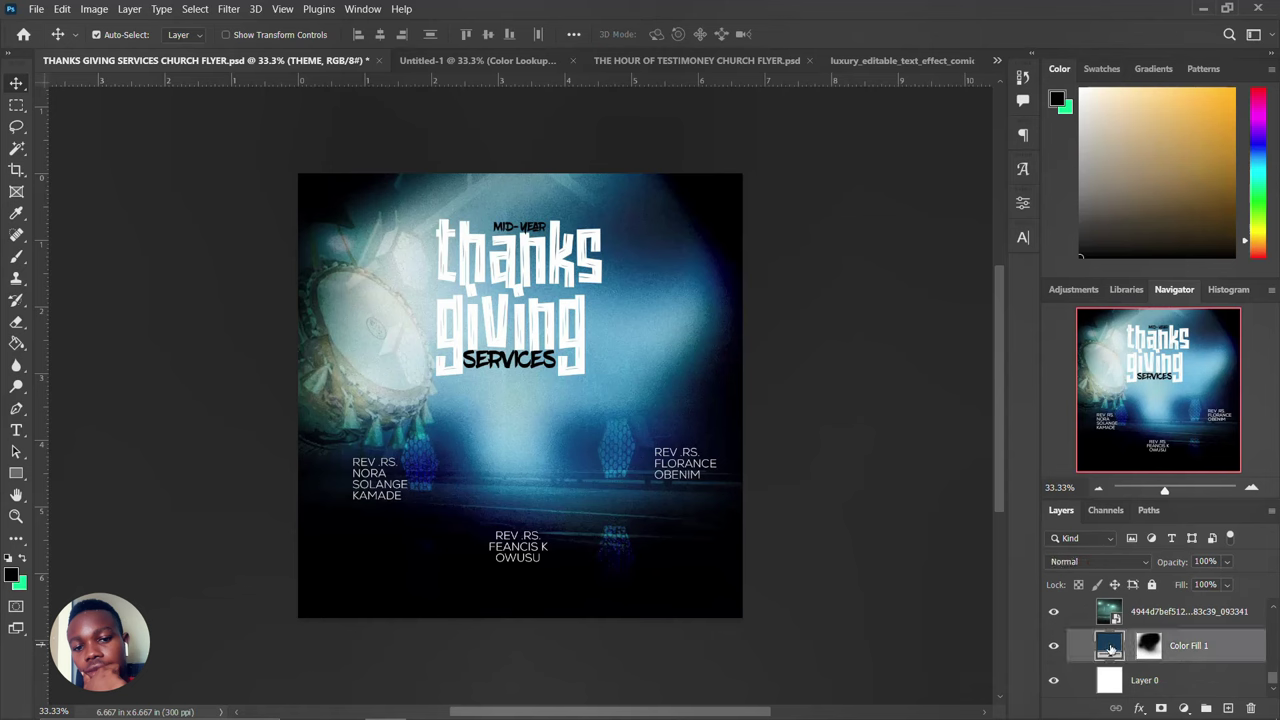
# Step: Confirm Color Fill 1 stays dark navy 052949, then collapse the inner BACKGROUND group
pyautogui.doubleClick(1108, 645)
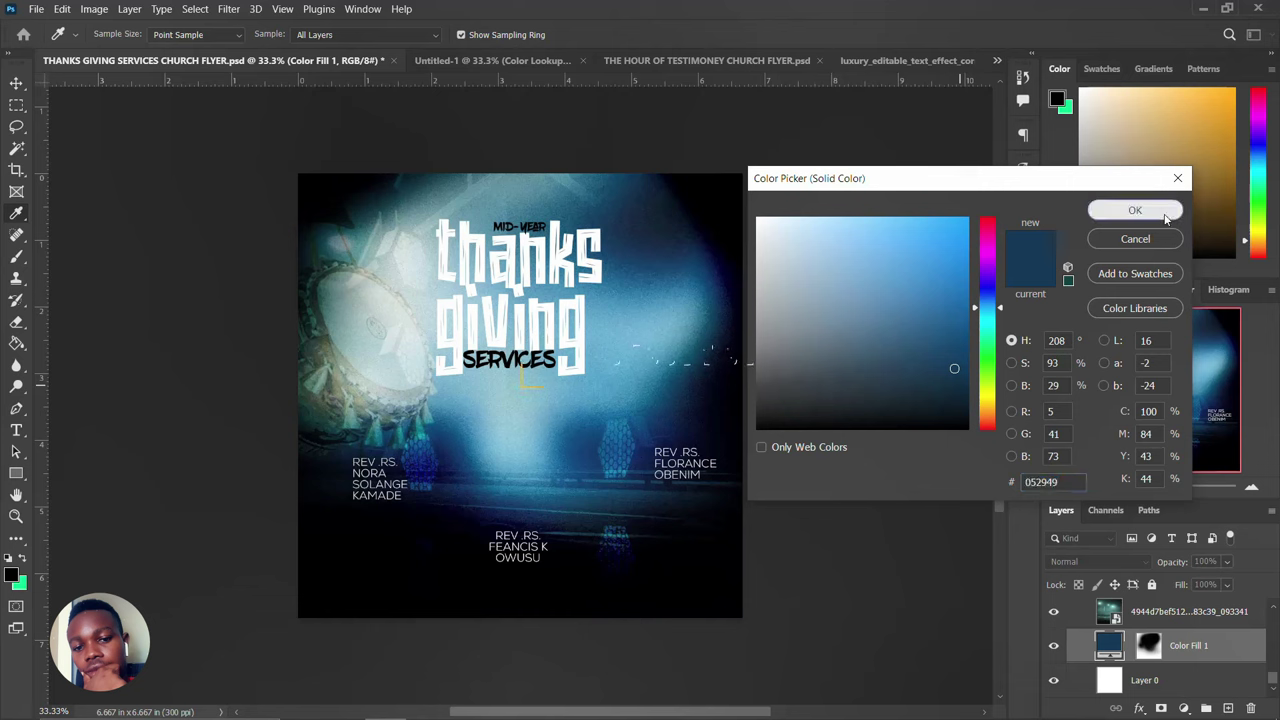
pyautogui.click(1163, 212)
pyautogui.scroll(2, 1160, 630)
pyautogui.scroll(3, 1162, 650)
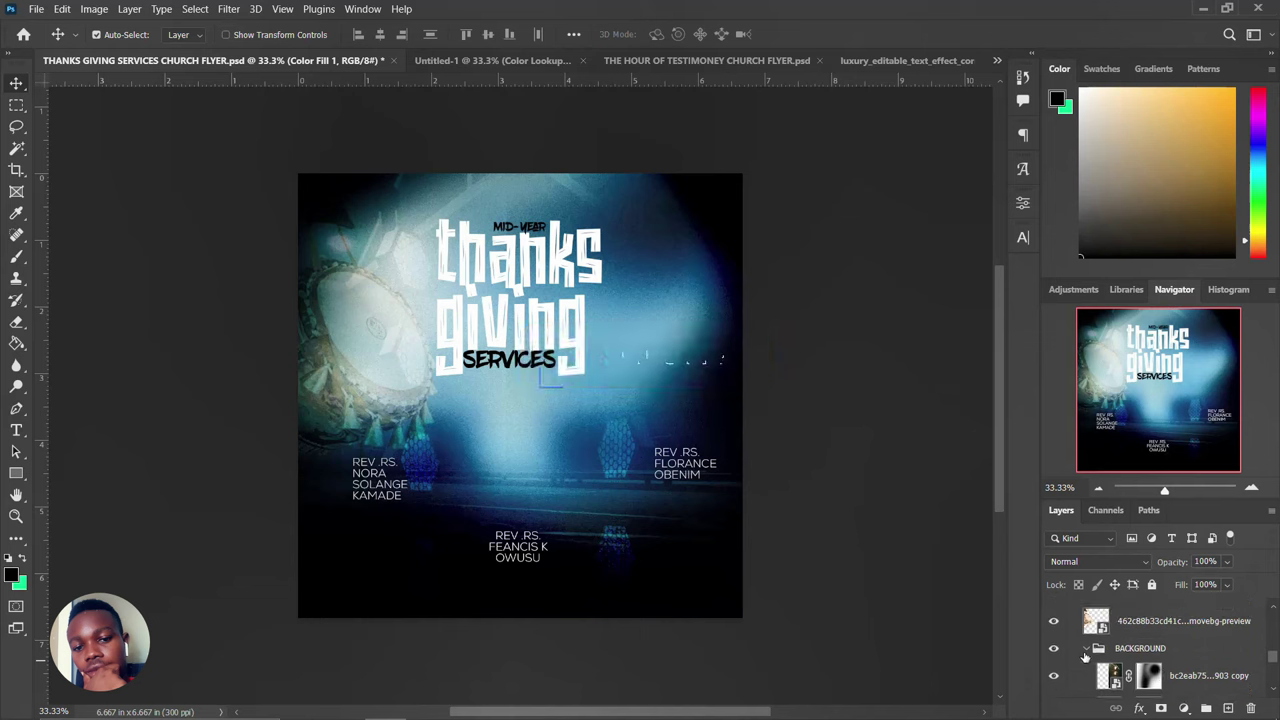
pyautogui.click(1088, 660)
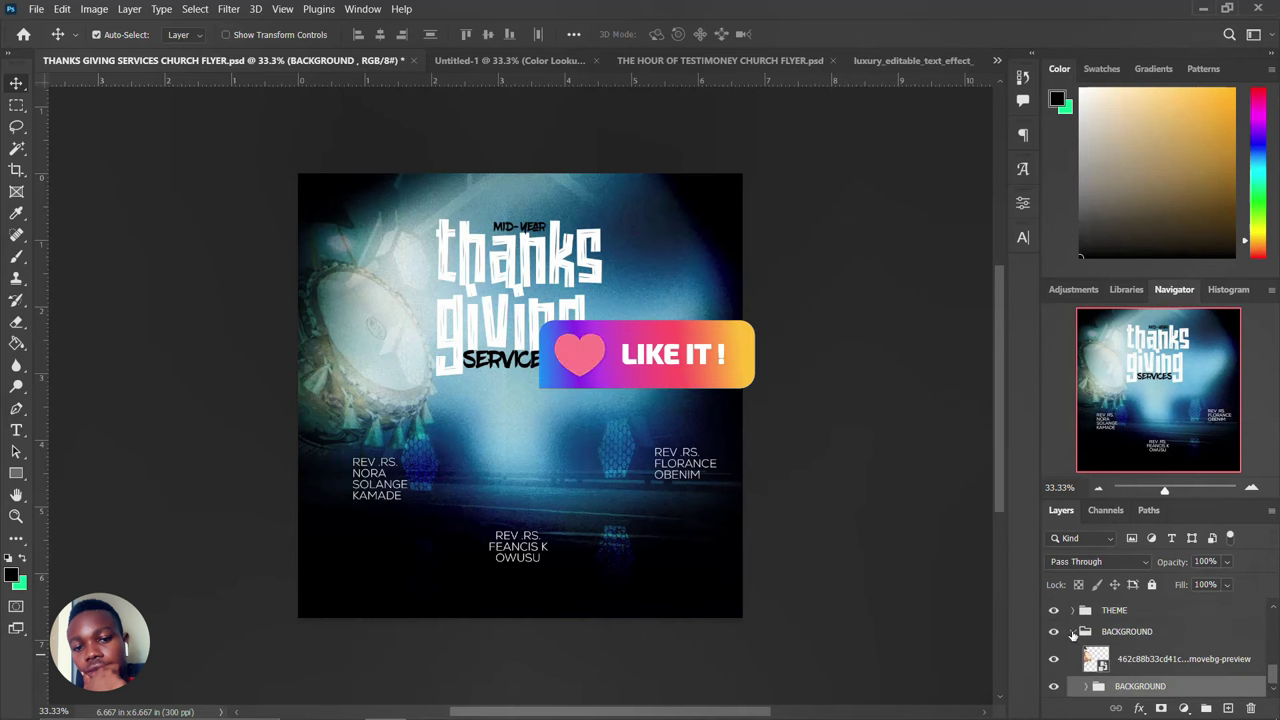
# Step: Make Church Flyer Background, NAME & LOGO, drummers Layer 2 and Group 2 visible
pyautogui.scroll(2, 1083, 640)
pyautogui.scroll(-3, 1083, 640)
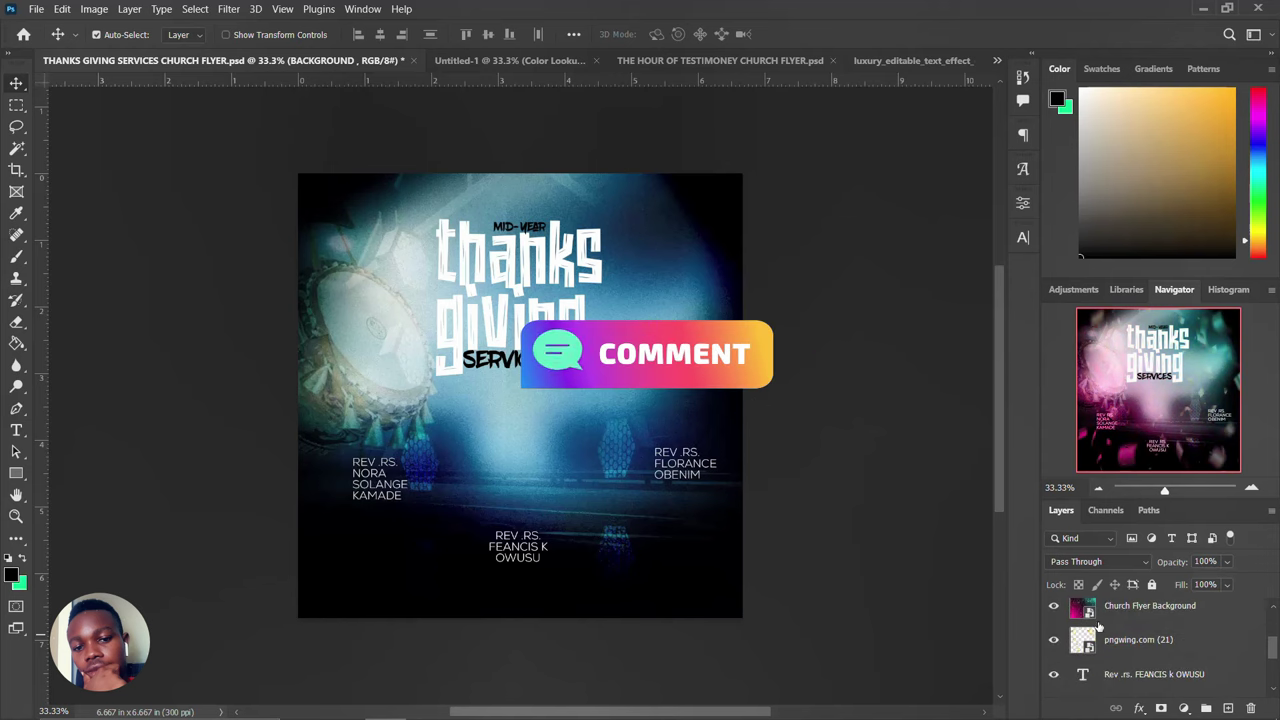
pyautogui.scroll(1, 1053, 643)
pyautogui.click(1053, 647)
pyautogui.click(1053, 620)
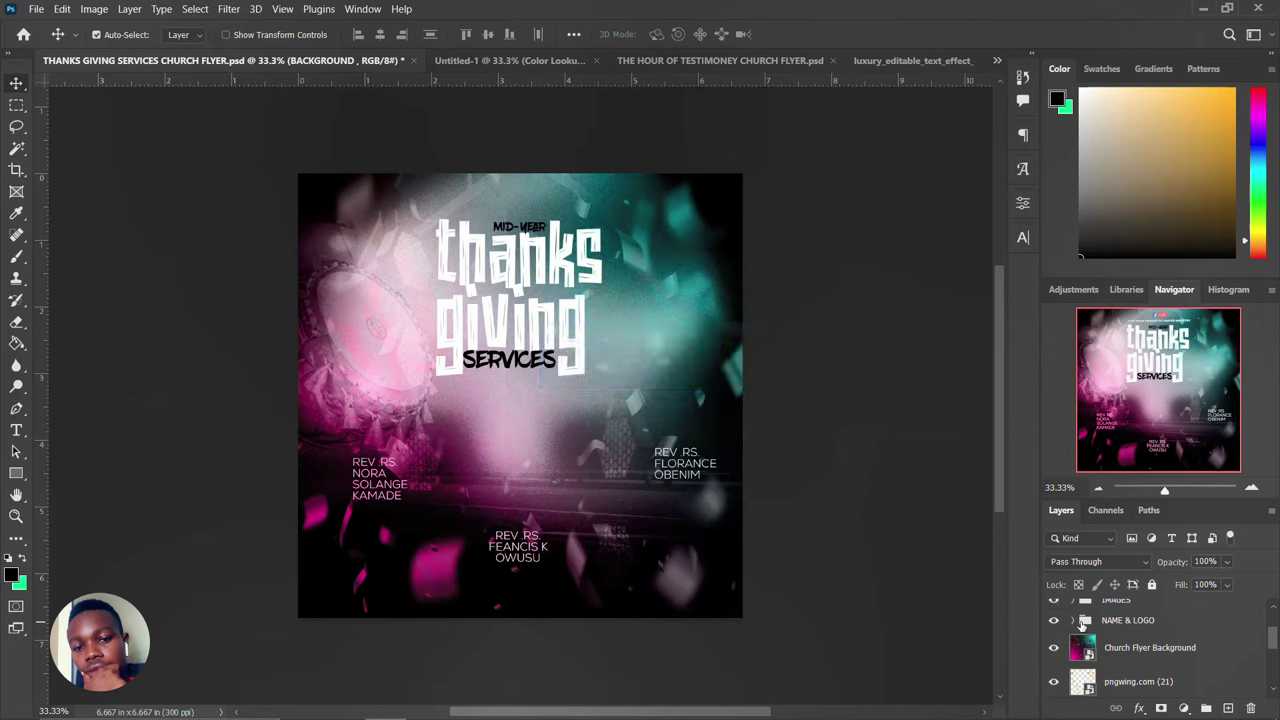
pyautogui.scroll(1, 1070, 620)
pyautogui.scroll(2, 1061, 620)
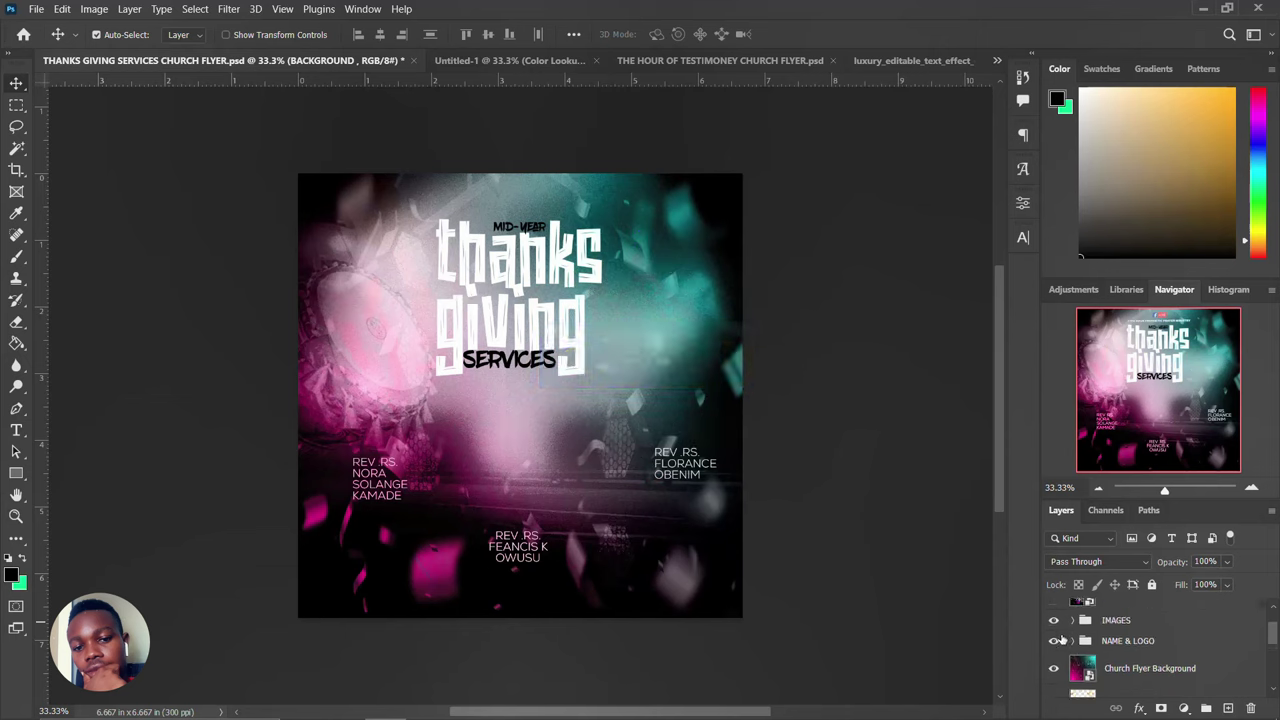
pyautogui.click(1058, 637)
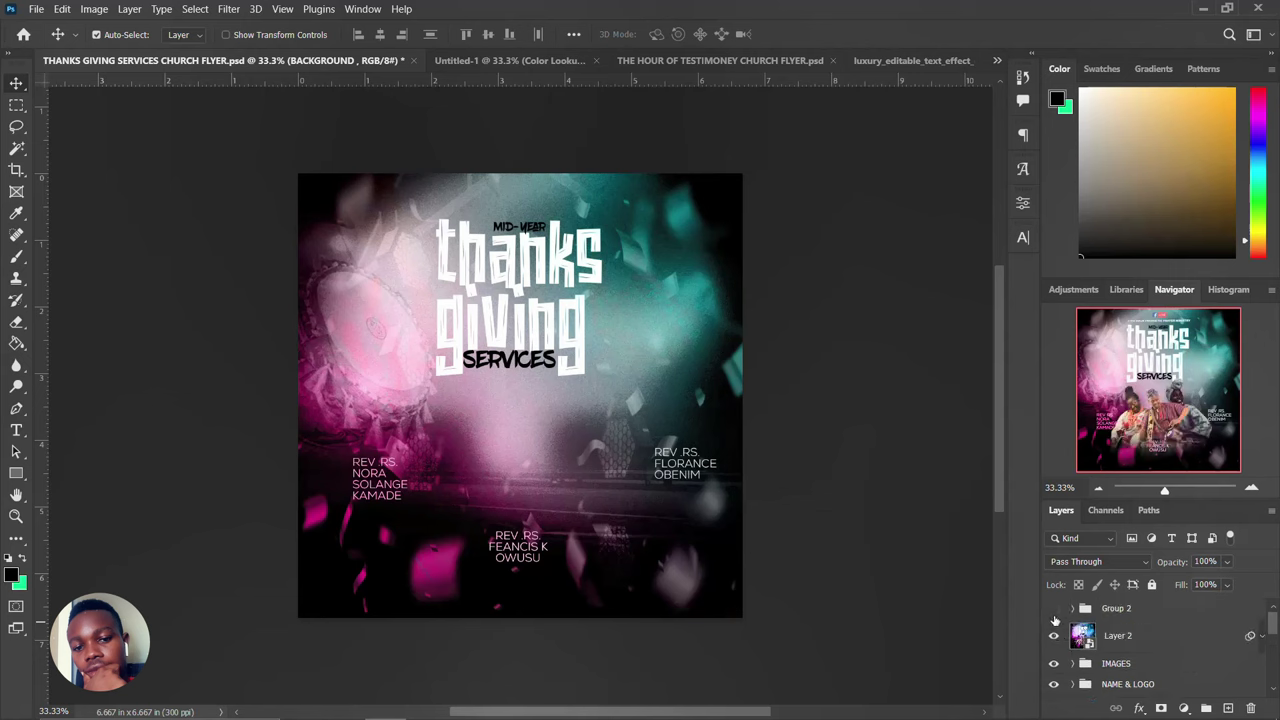
pyautogui.click(1054, 609)
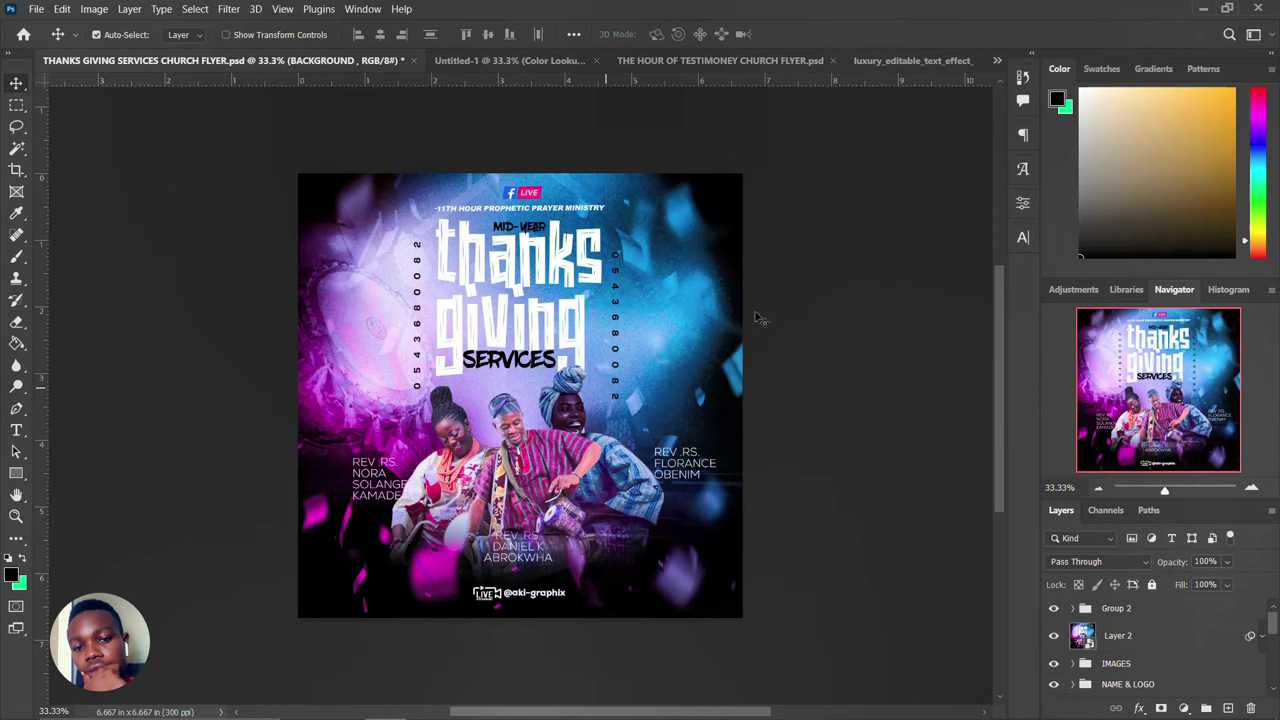
# Step: Zoom in to inspect the Thanksgiving flyer's details up close
pyautogui.hotkey('ctrl', '+')
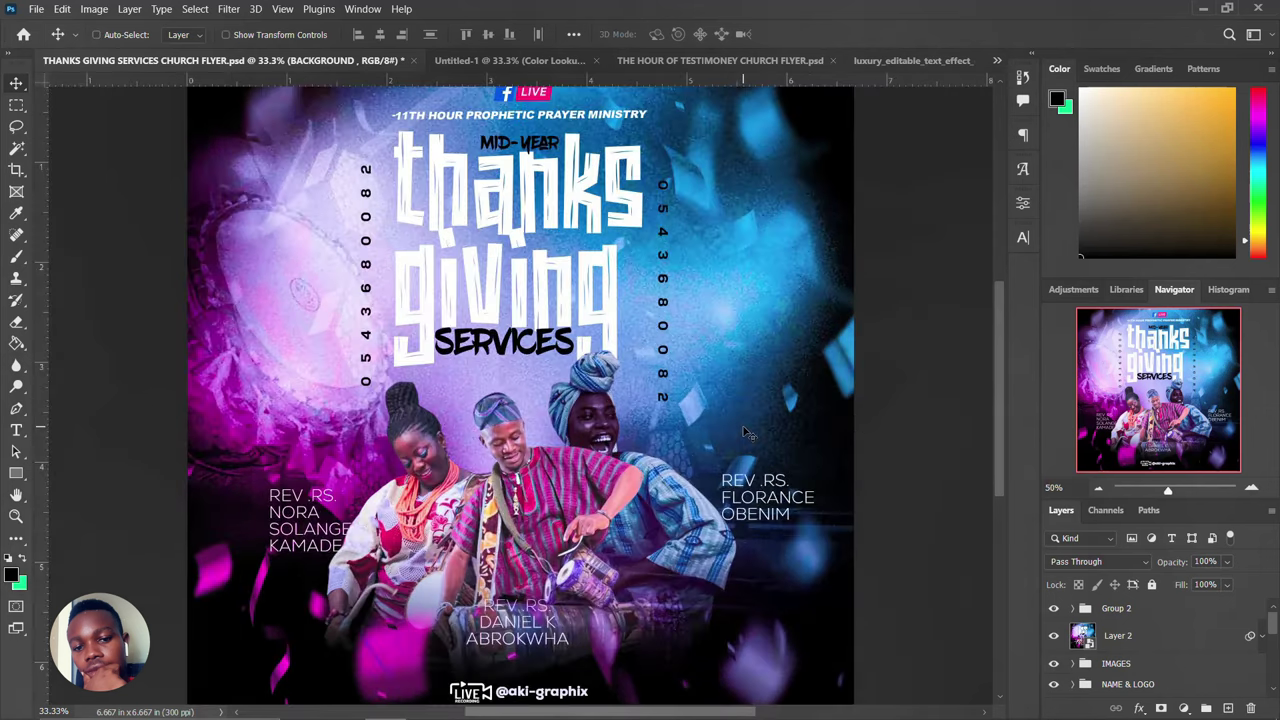
pyautogui.scroll(-2, 748, 432)
pyautogui.scroll(1, 748, 432)
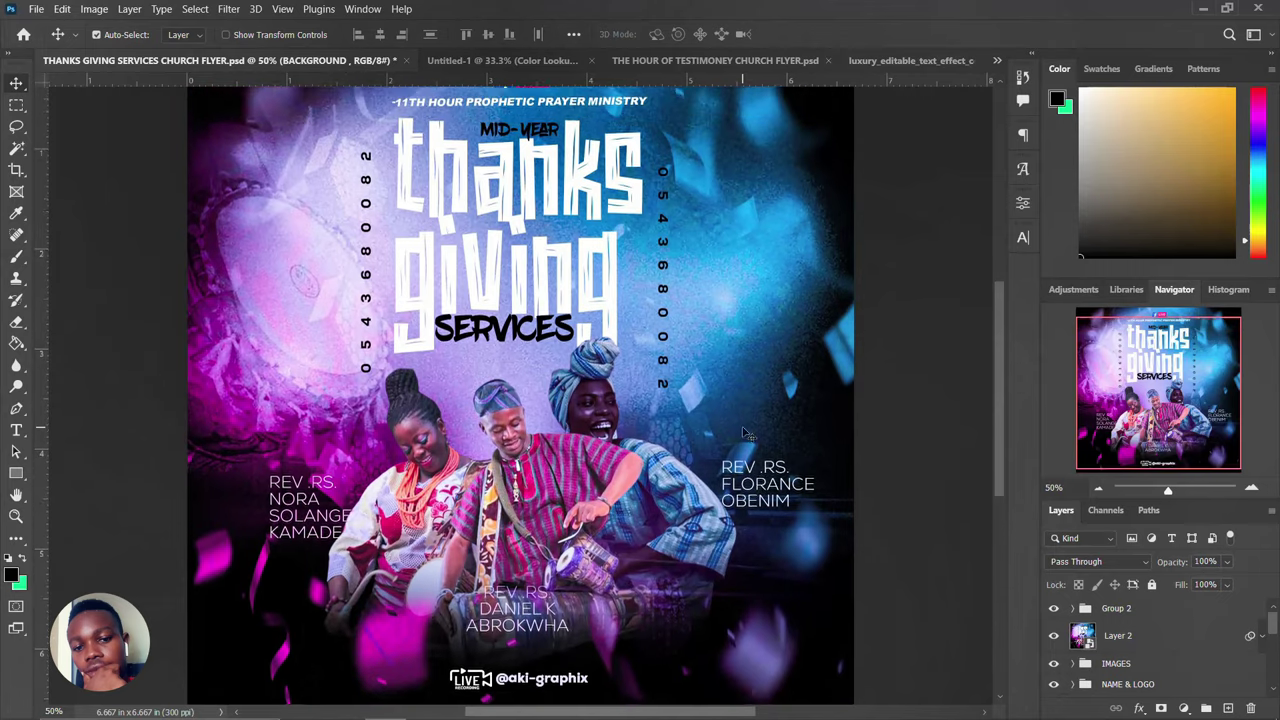
pyautogui.scroll(2, 746, 433)
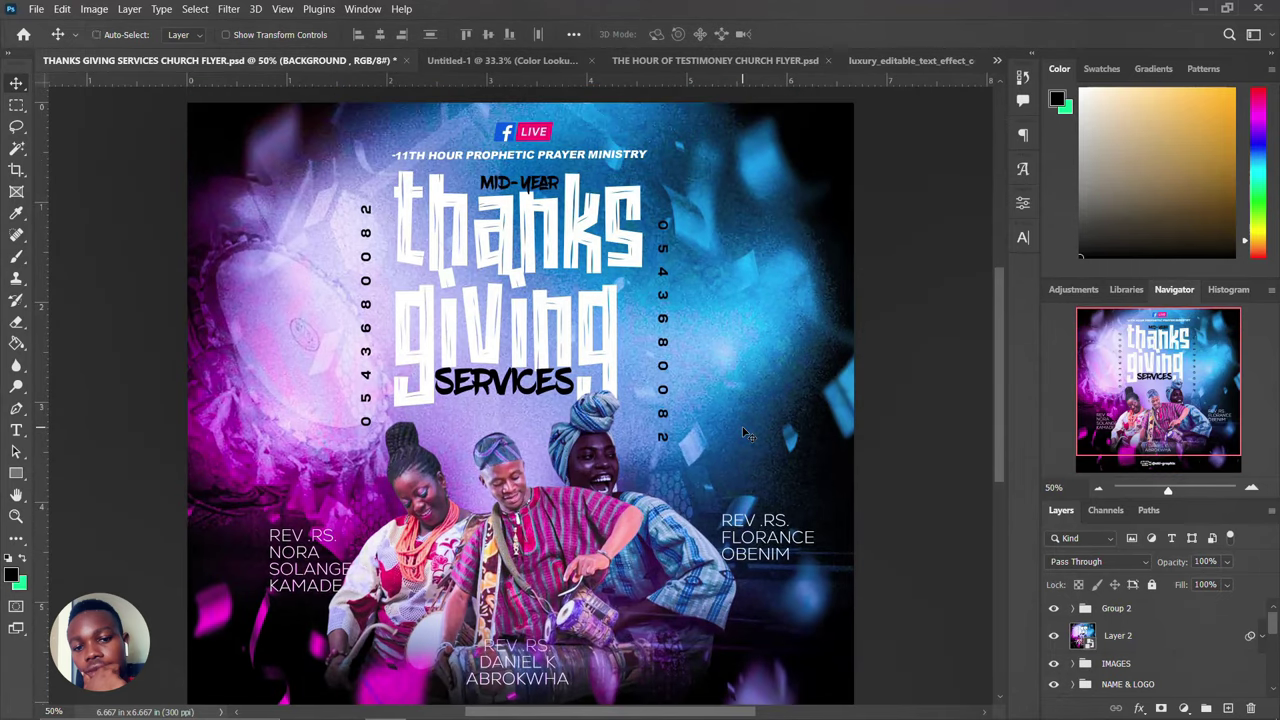
pyautogui.hotkey('ctrl', '+')
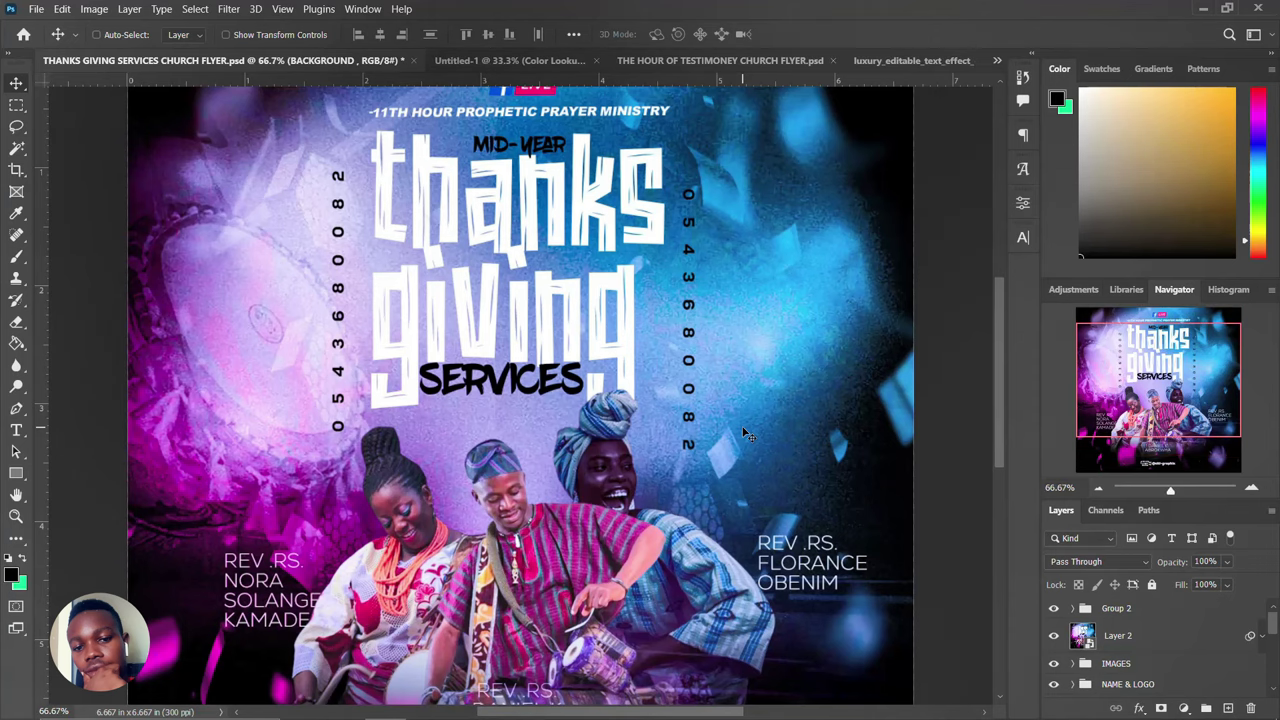
# Step: Zoom back out to the whole flyer and switch to THE HOUR OF TESTIMONEY CHURCH FLYER.psd
pyautogui.hotkey('ctrl', '-')
pyautogui.hotkey('ctrl', '-')
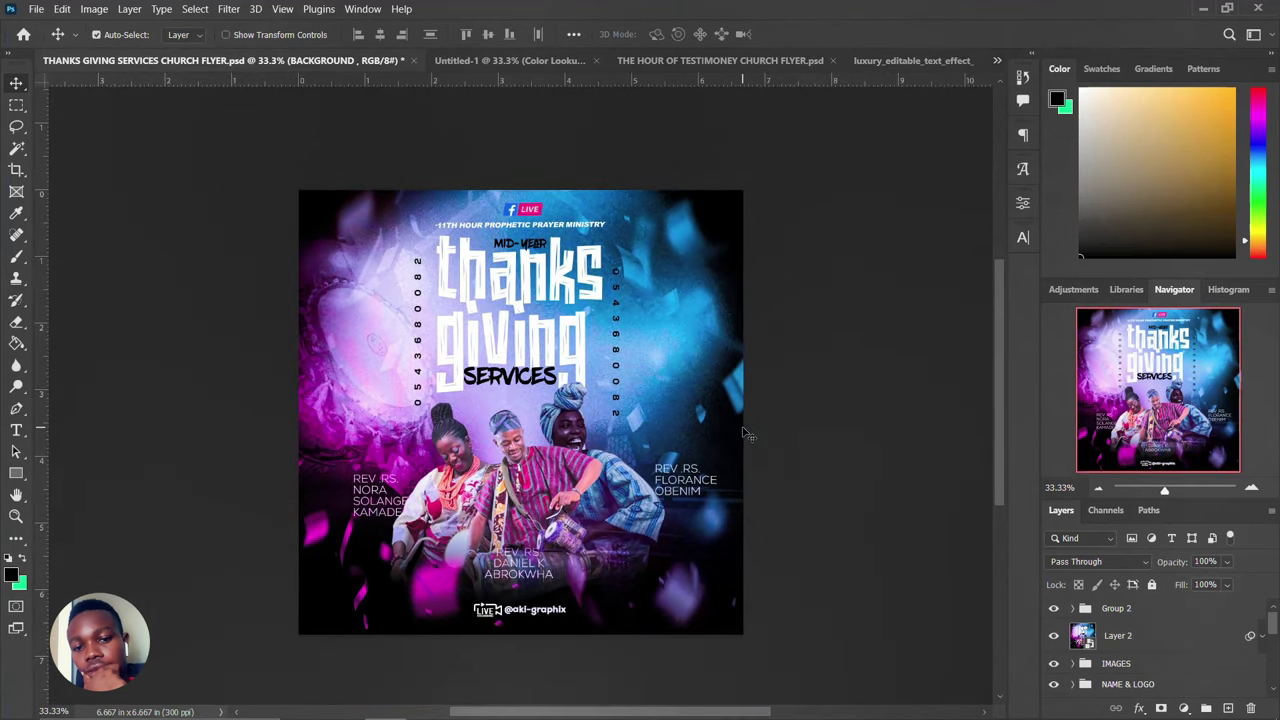
pyautogui.scroll(2, 580, 358)
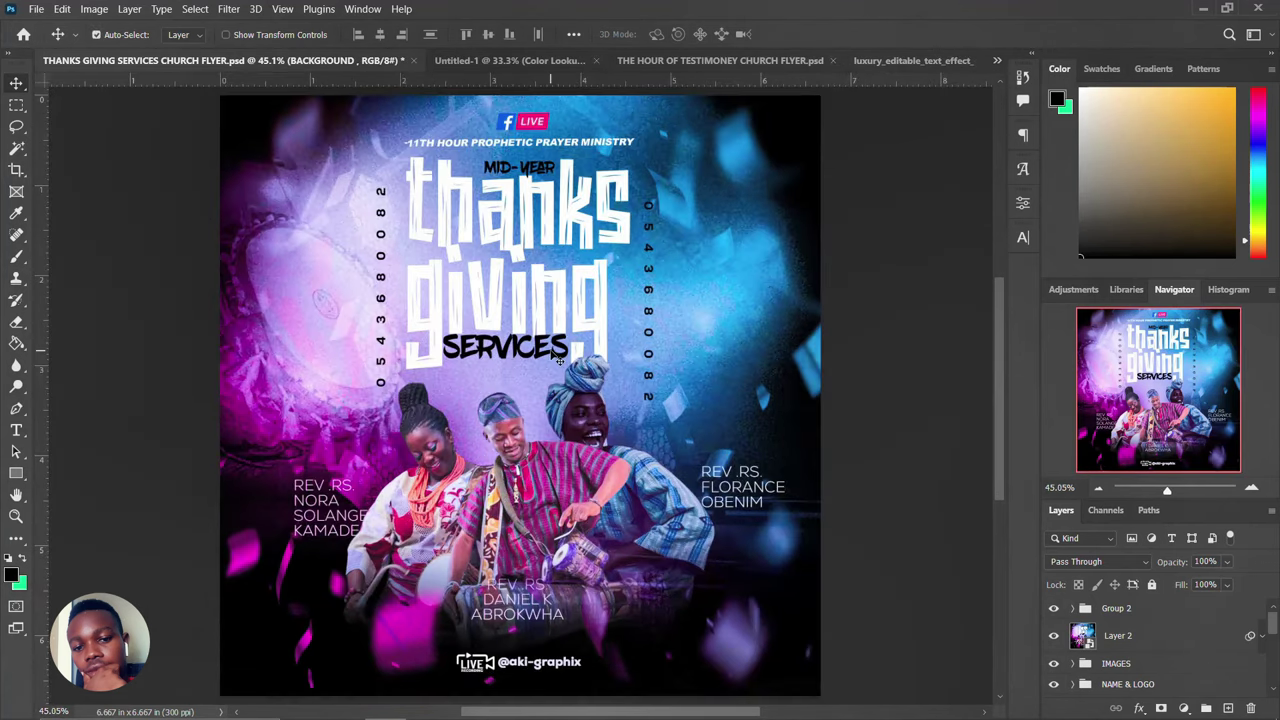
pyautogui.hotkey('ctrl', '-')
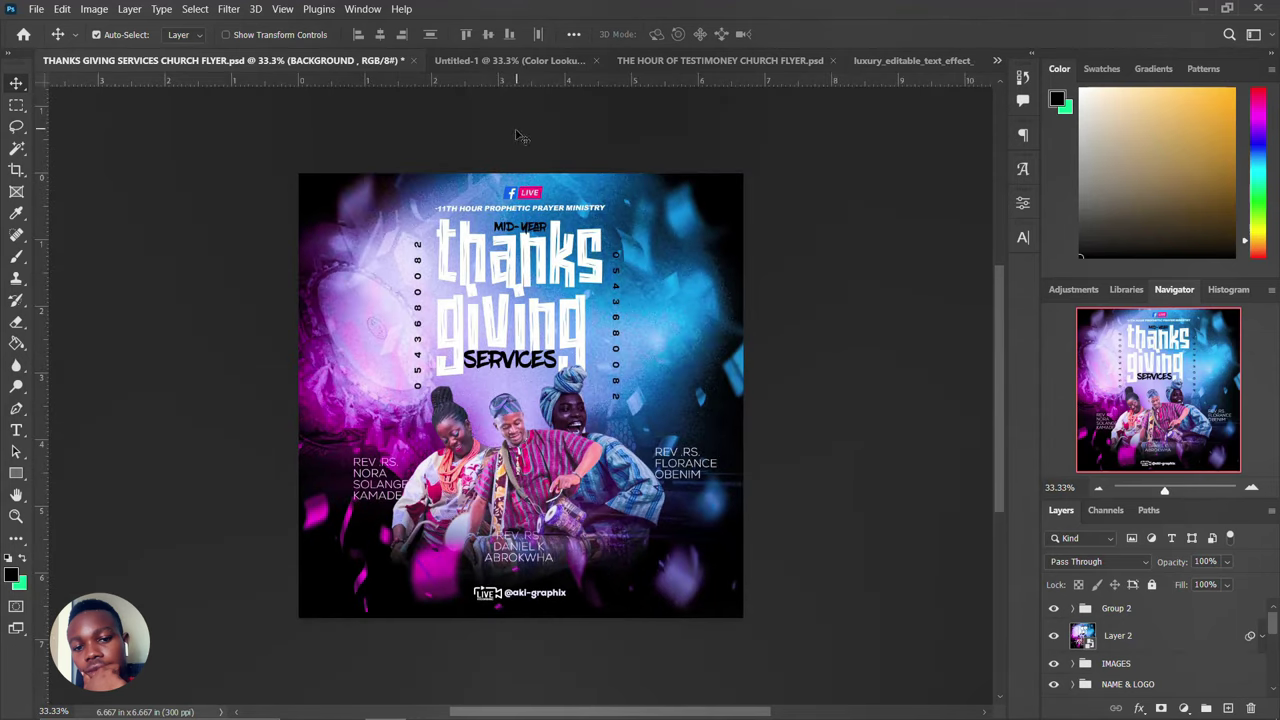
pyautogui.click(745, 62)
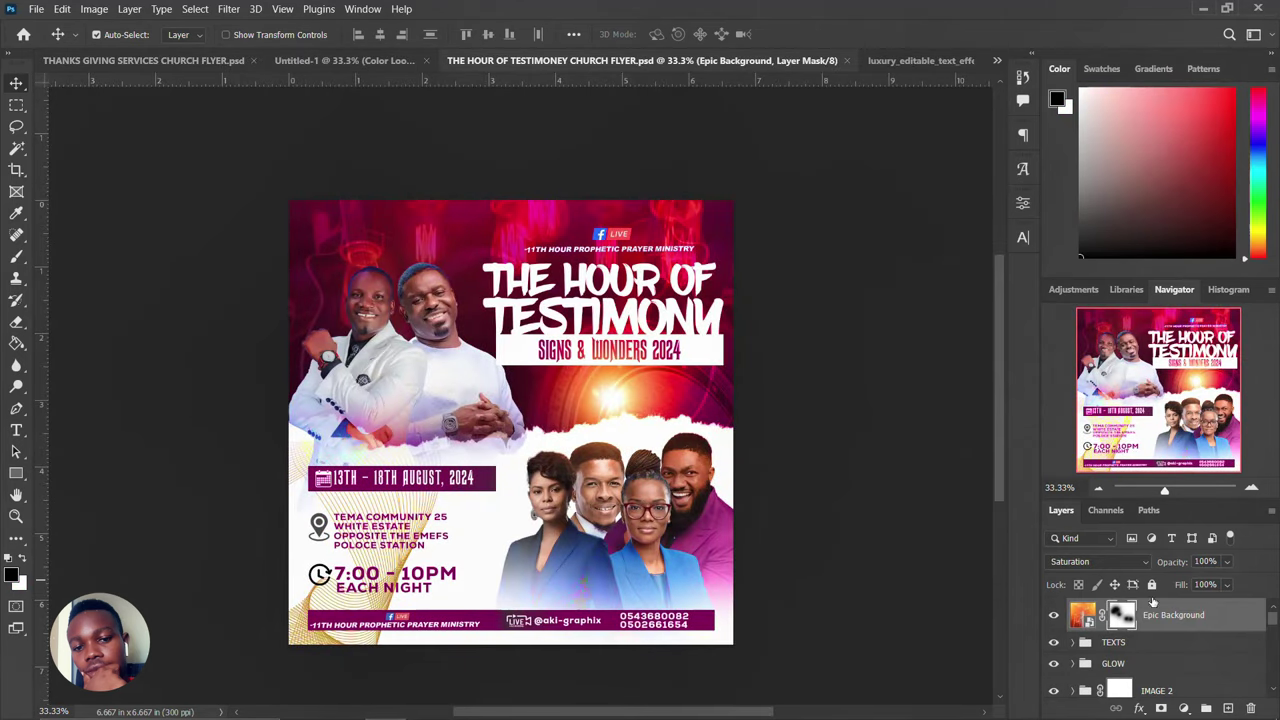
# Step: Toggle the Epic Background layer off and on to compare the Hour of Testimony flyer
pyautogui.scroll(-3, 1150, 605)
pyautogui.scroll(2, 1130, 630)
pyautogui.scroll(2, 1130, 630)
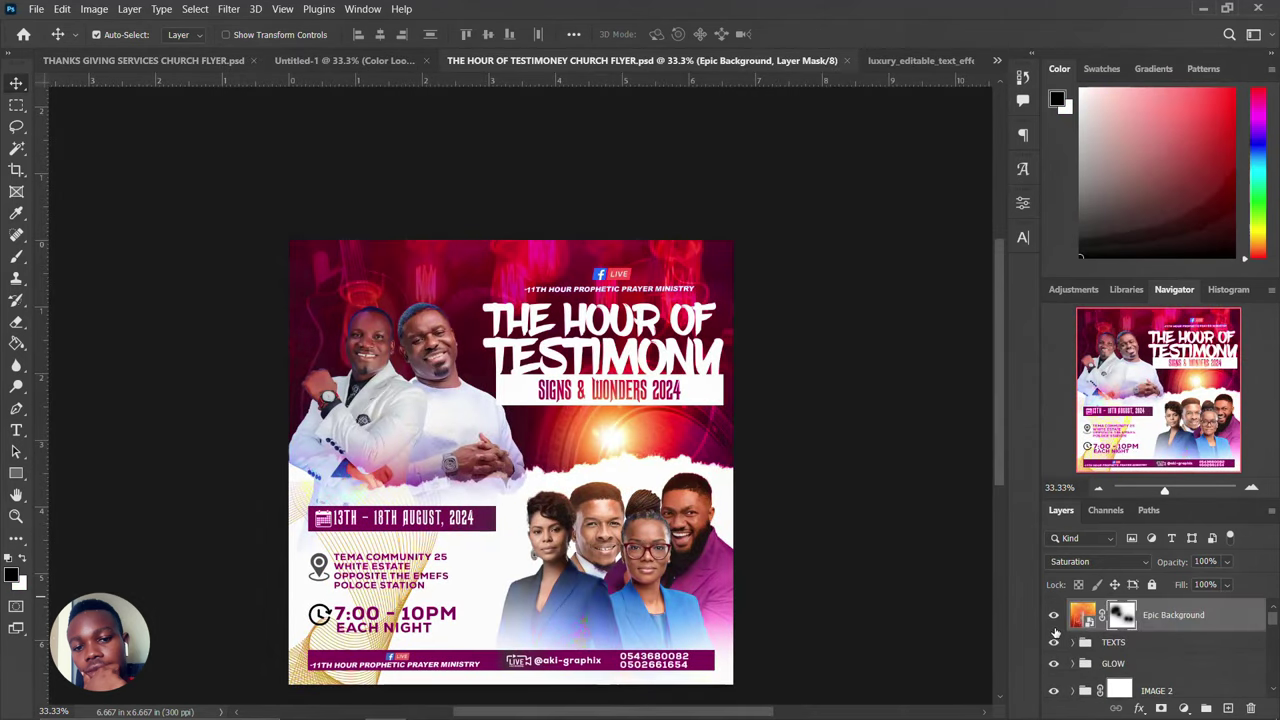
pyautogui.scroll(-2, 508, 500)
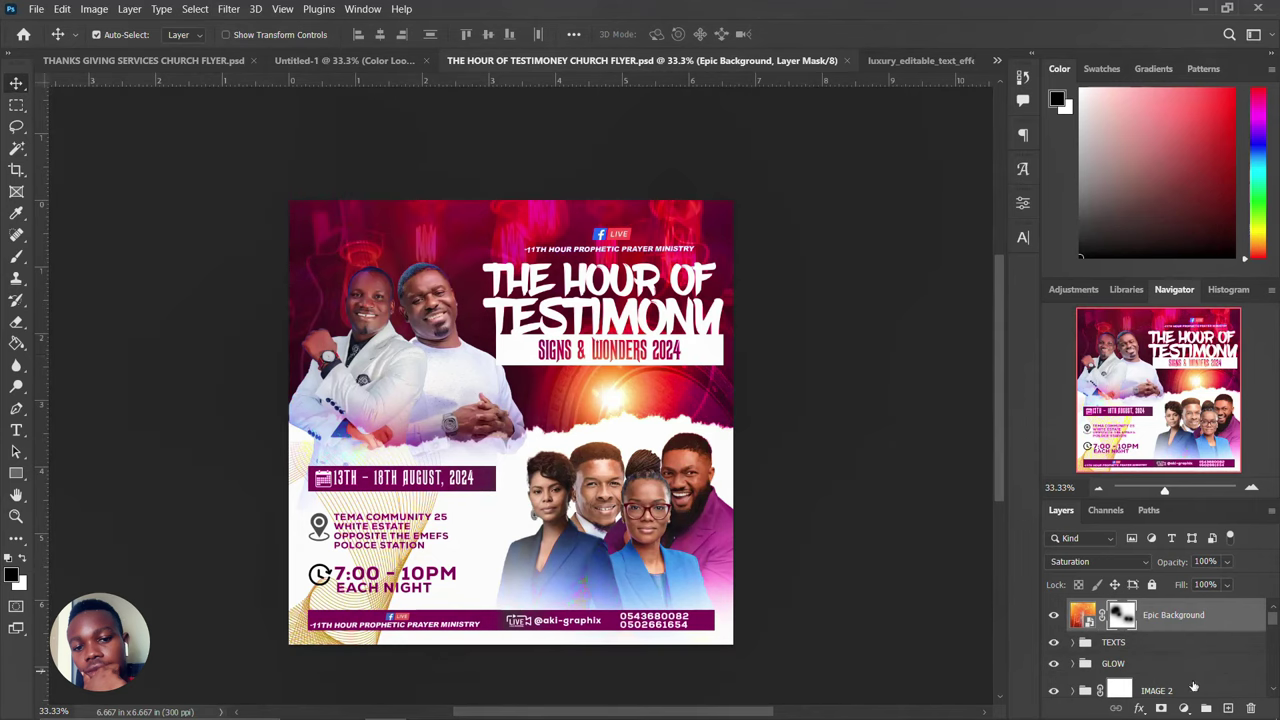
pyautogui.click(1053, 616)
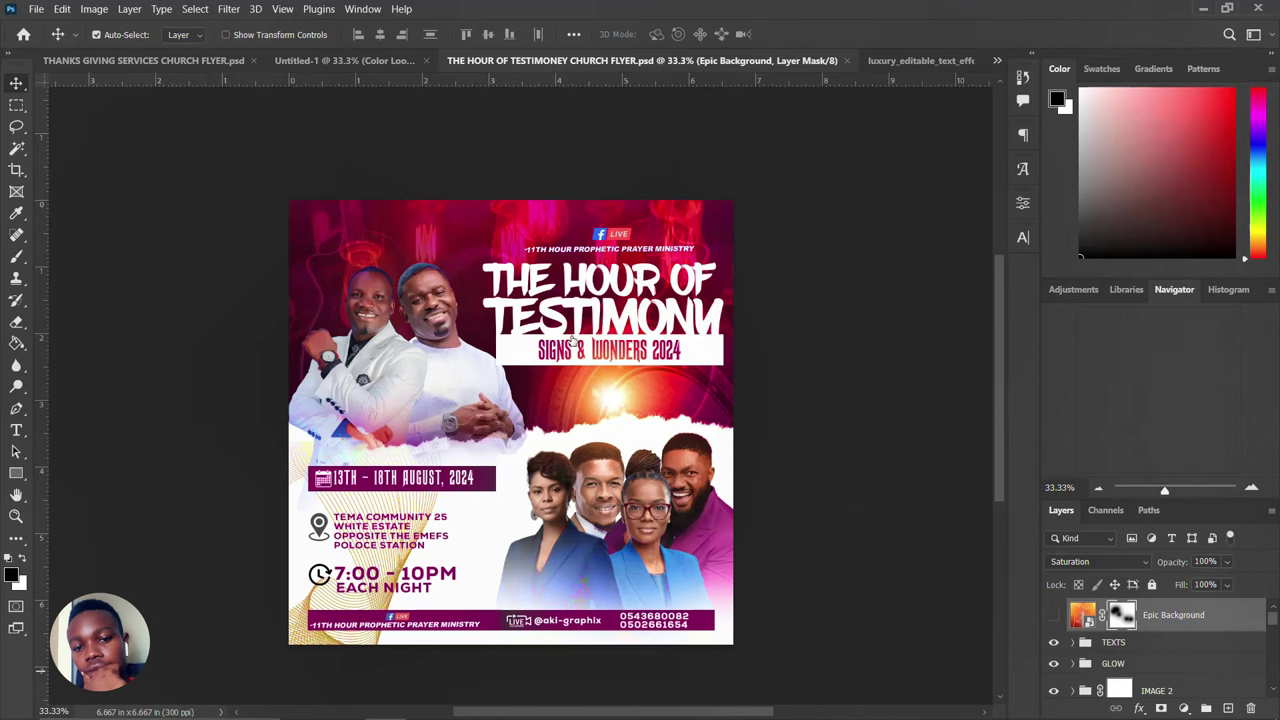
pyautogui.click(1053, 616)
# Step: Compare once more with Epic Background hidden, restore it, and move to the WhatsApp browser window
pyautogui.hotkey('ctrl', ',')
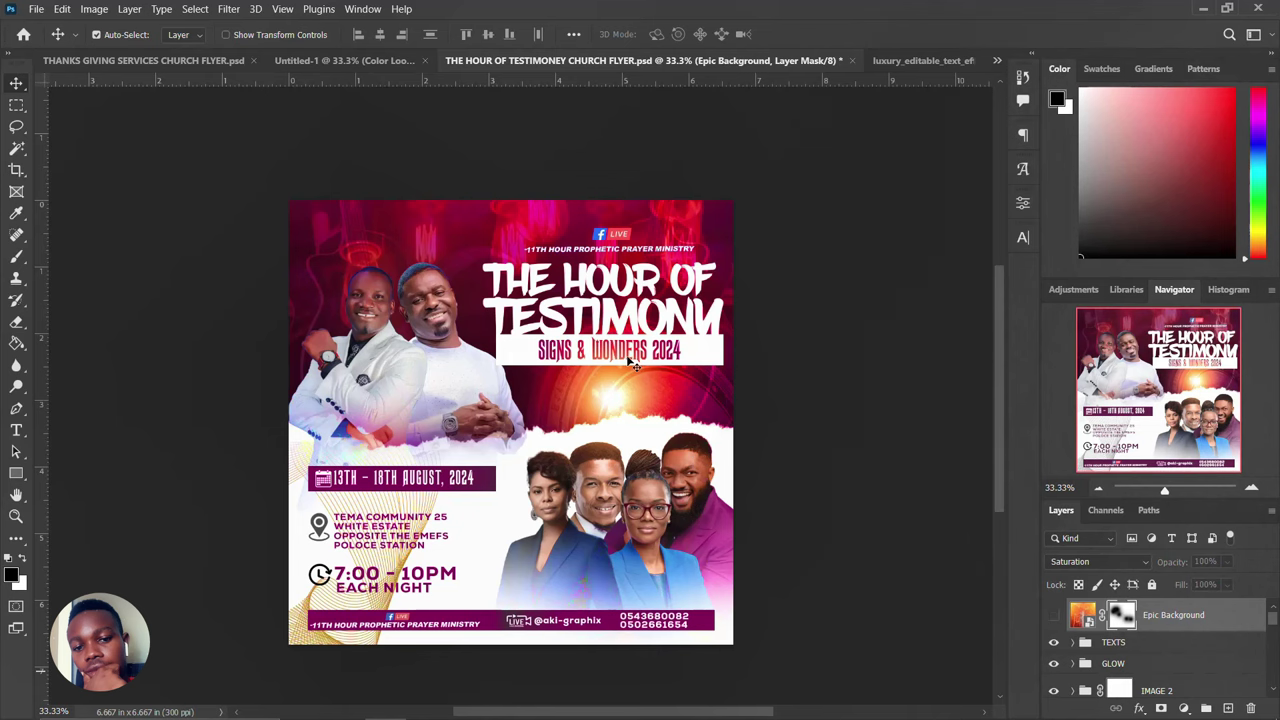
pyautogui.scroll(-1, 553, 394)
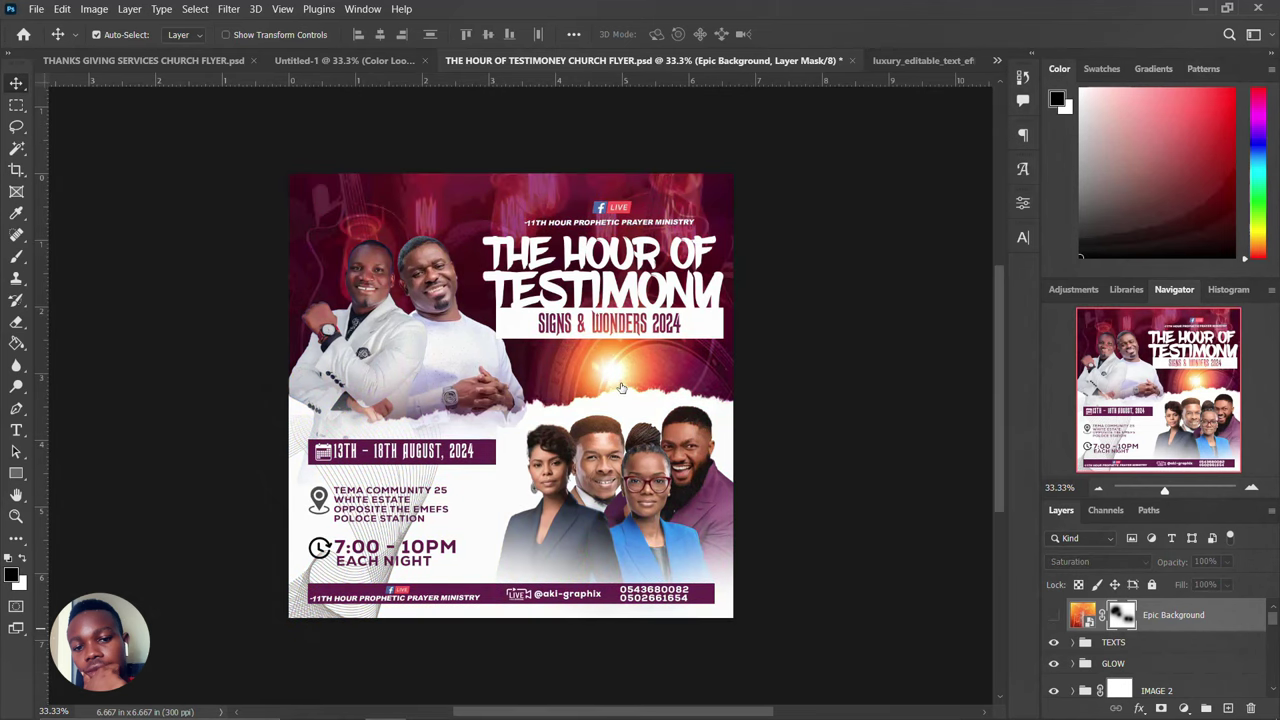
pyautogui.click(1053, 614)
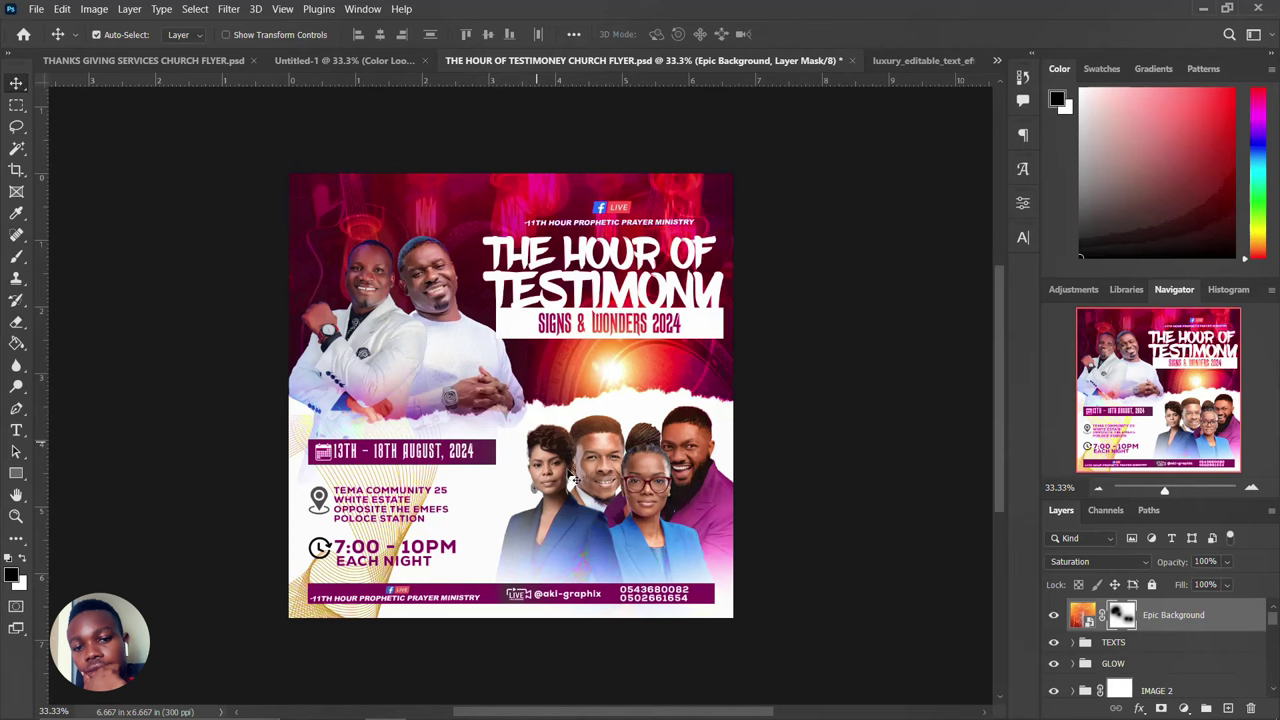
pyautogui.scroll(-2, 645, 500)
pyautogui.scroll(1, 540, 455)
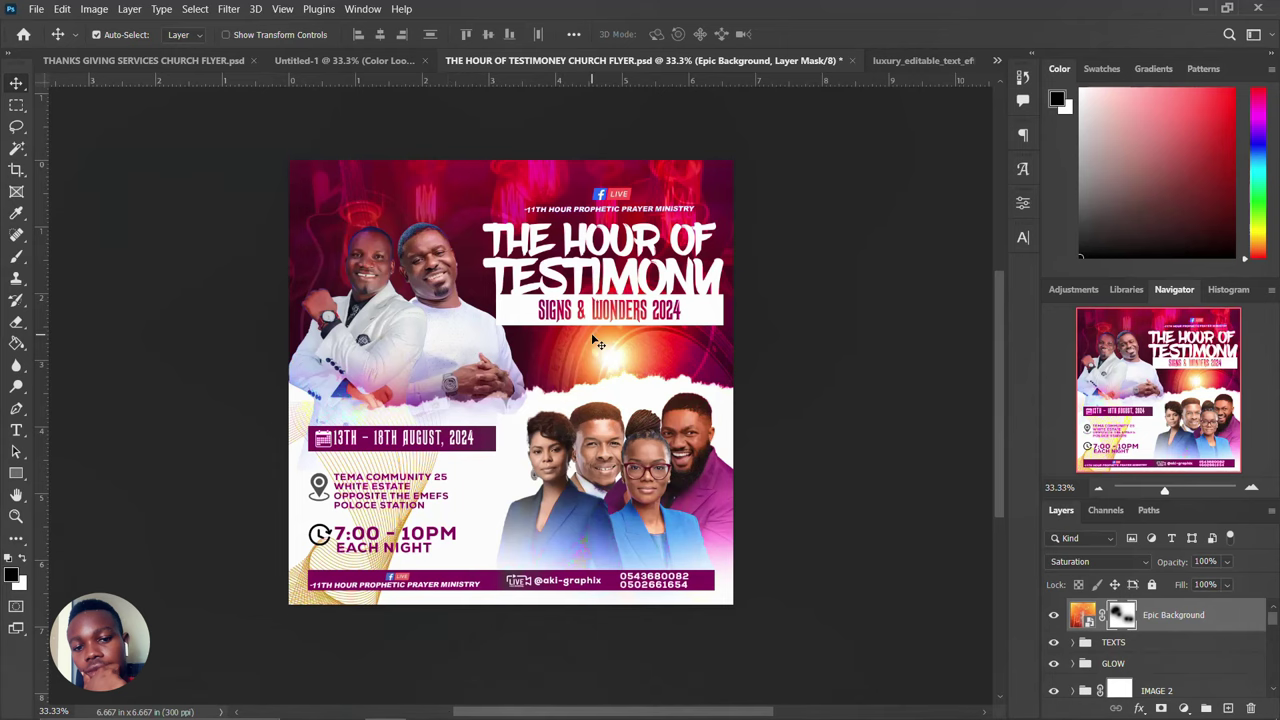
pyautogui.hotkey('alt', 'Tab')
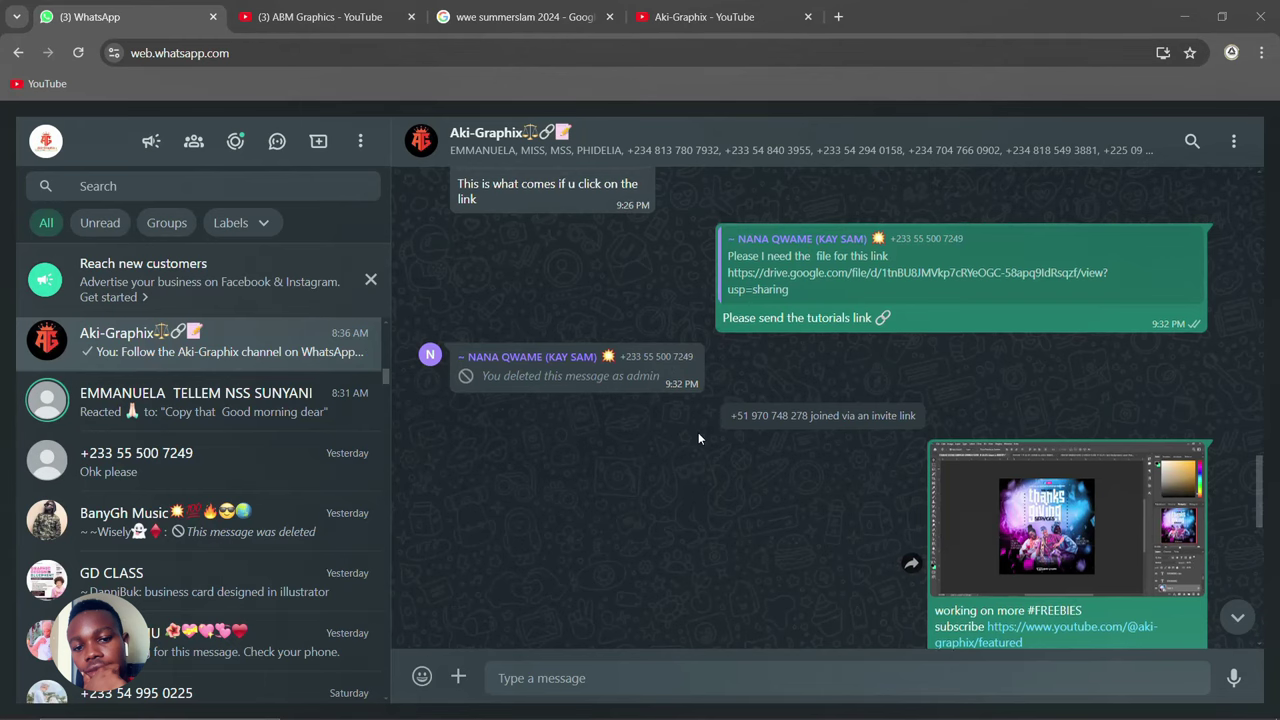
pyautogui.scroll(3, 698, 436)
pyautogui.scroll(3, 698, 436)
pyautogui.scroll(5, 698, 438)
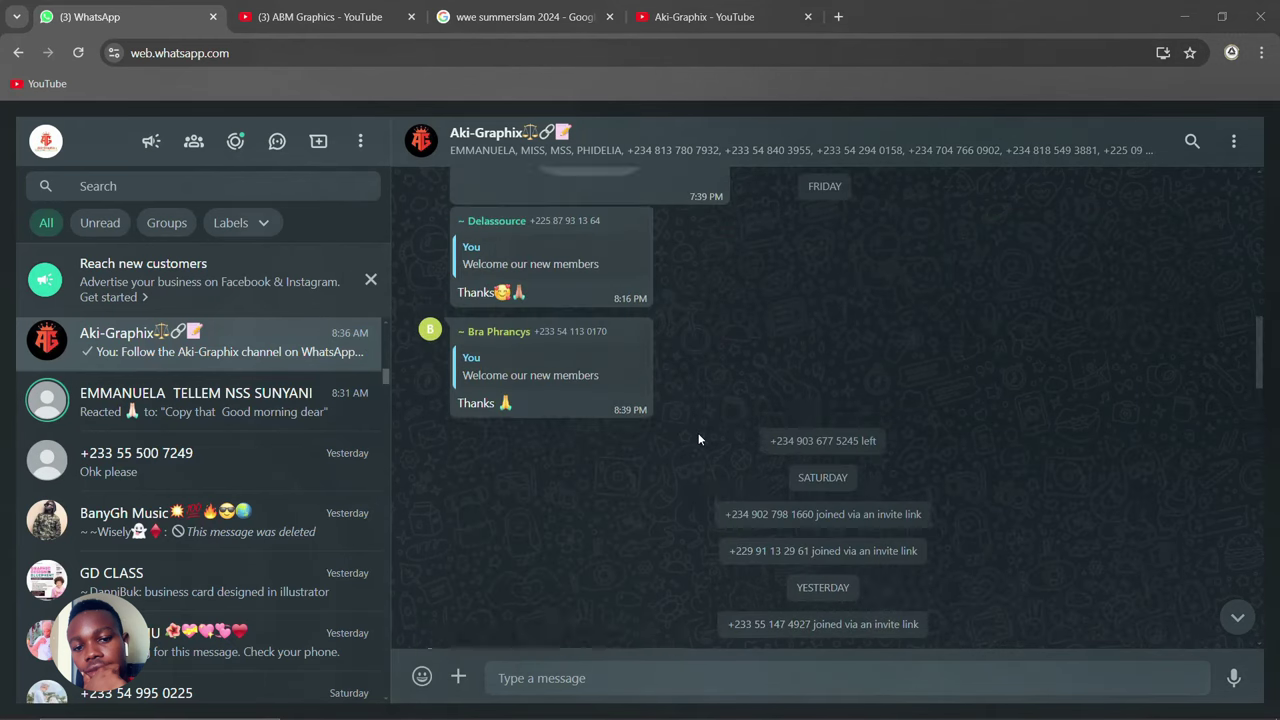
pyautogui.scroll(3, 698, 438)
pyautogui.scroll(2, 698, 438)
pyautogui.scroll(1, 698, 438)
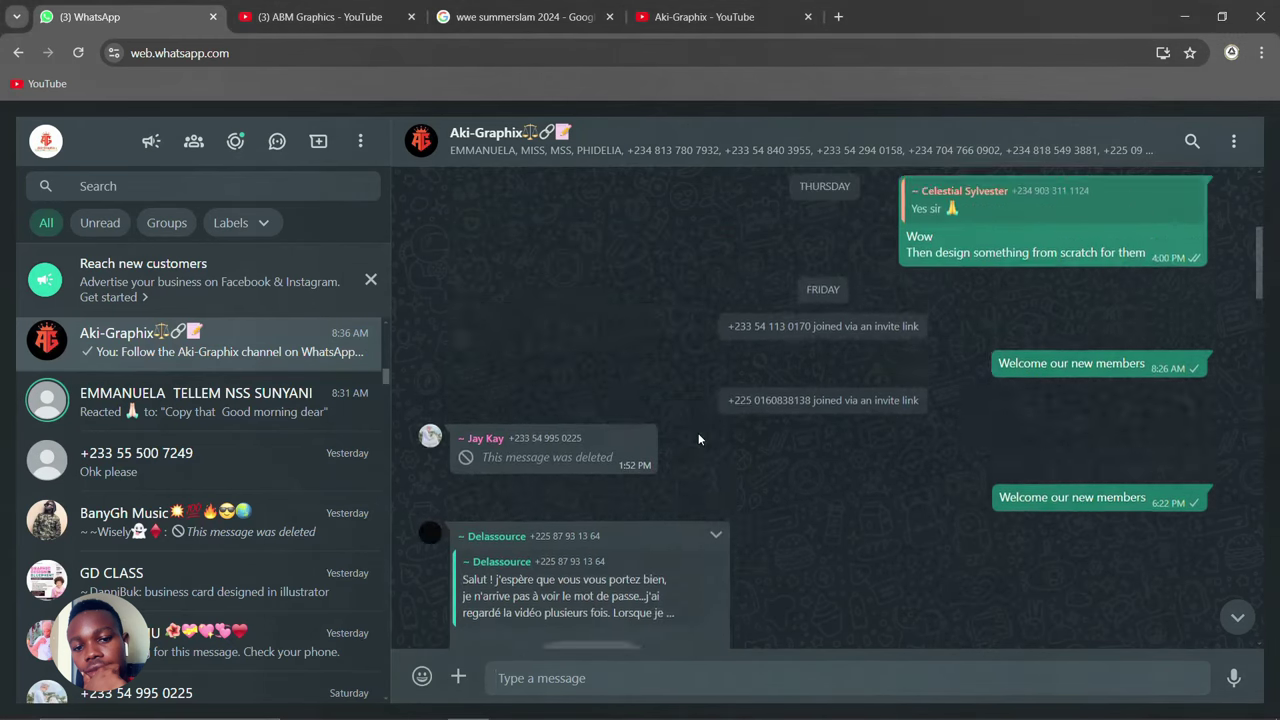
pyautogui.scroll(2, 698, 438)
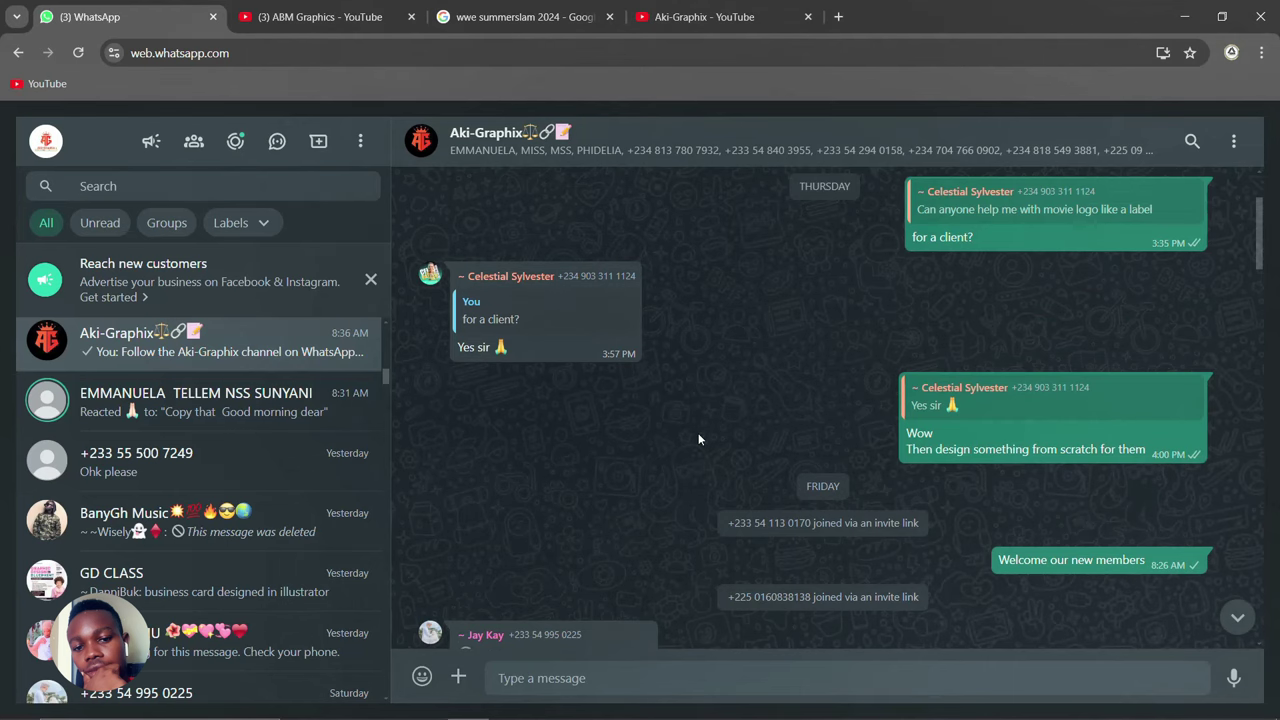
pyautogui.scroll(2, 698, 438)
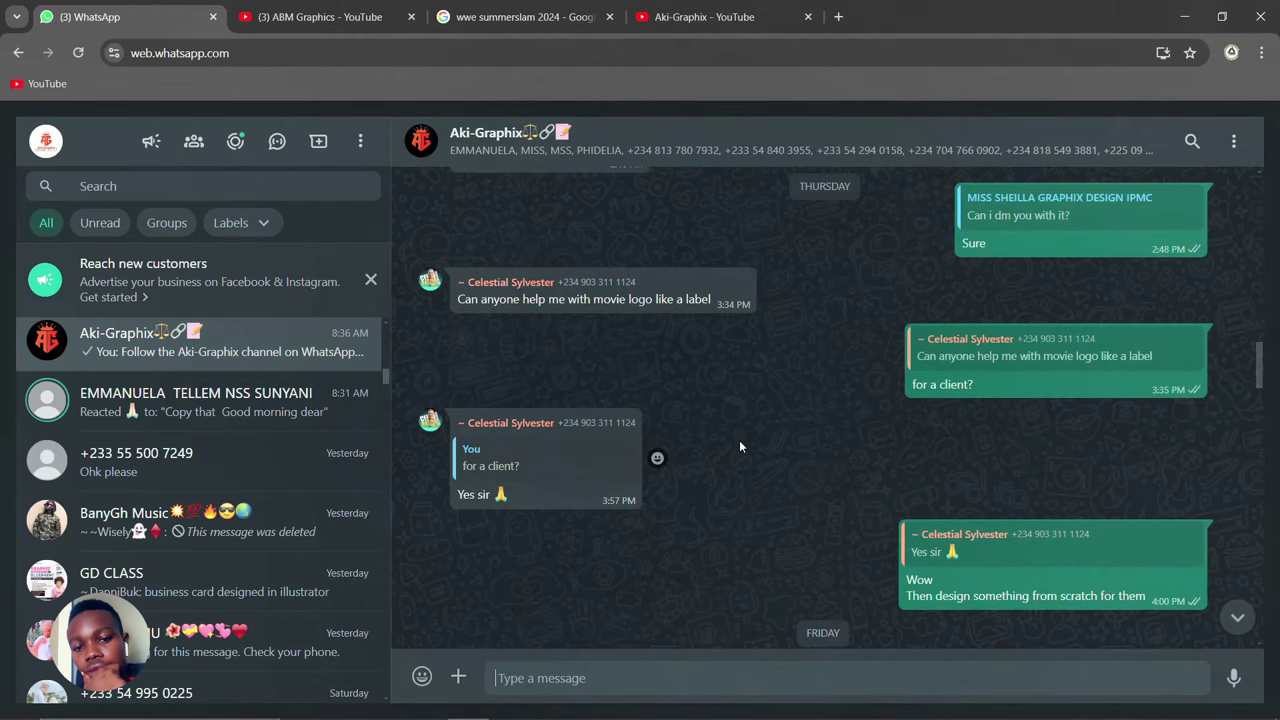
pyautogui.scroll(-3, 787, 425)
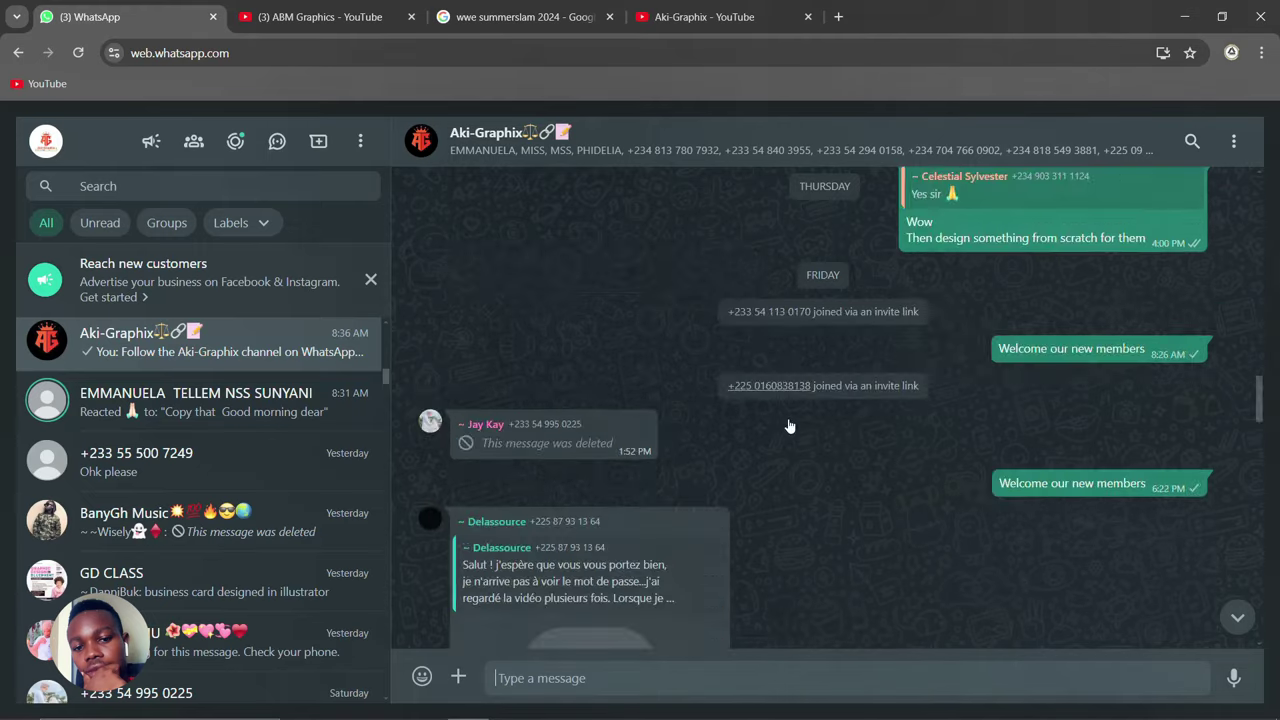
pyautogui.scroll(-3, 788, 425)
pyautogui.scroll(-2, 788, 420)
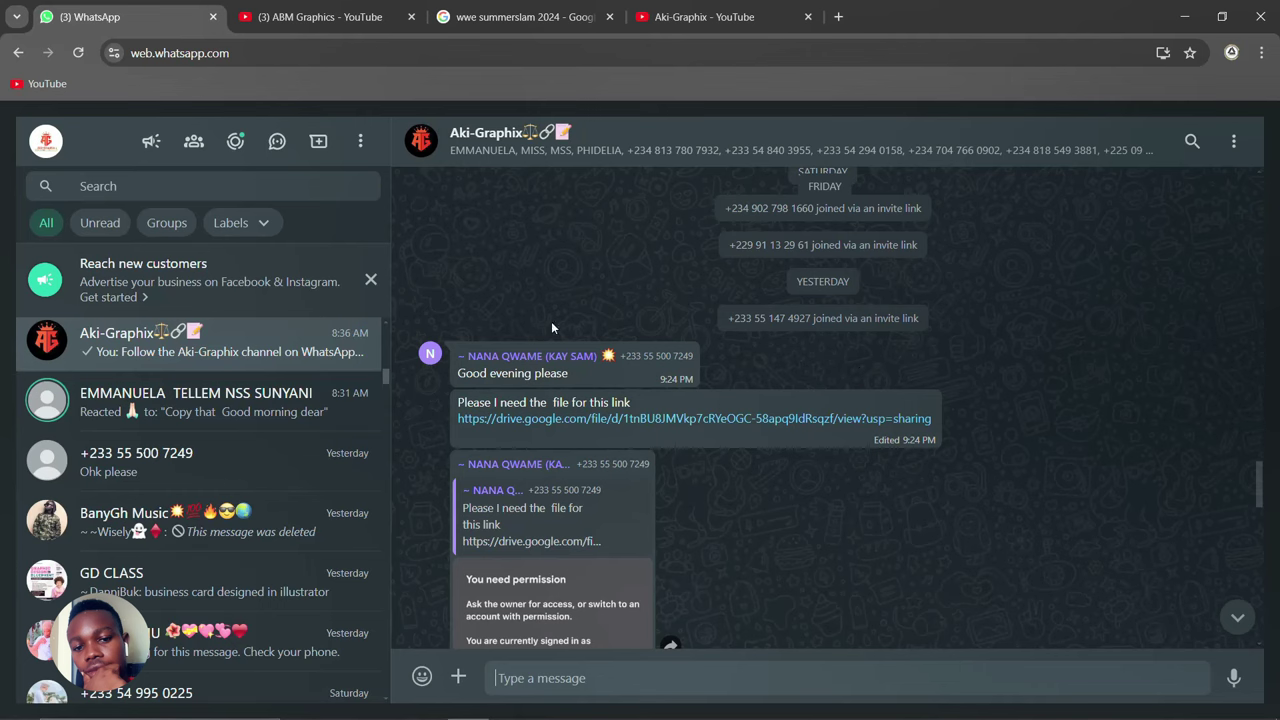
pyautogui.scroll(-1, 970, 362)
pyautogui.scroll(-5, 970, 362)
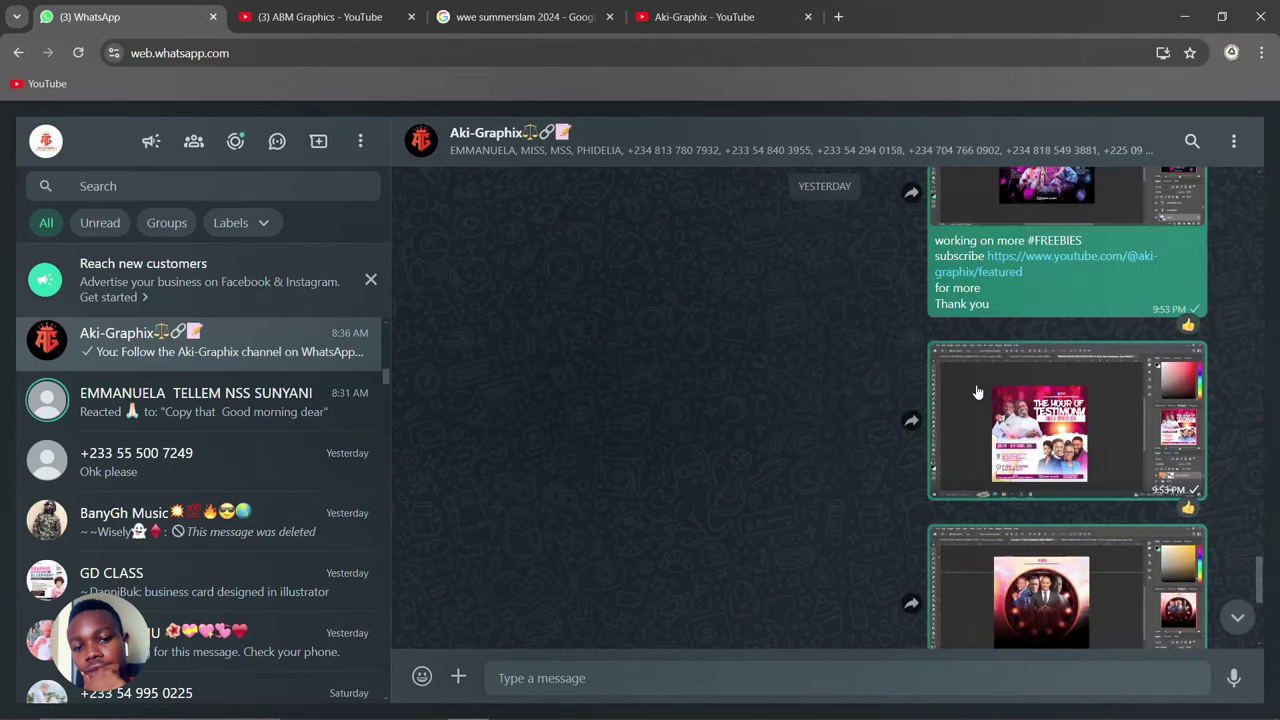
pyautogui.scroll(-3, 966, 436)
pyautogui.scroll(3, 966, 436)
pyautogui.scroll(2, 966, 436)
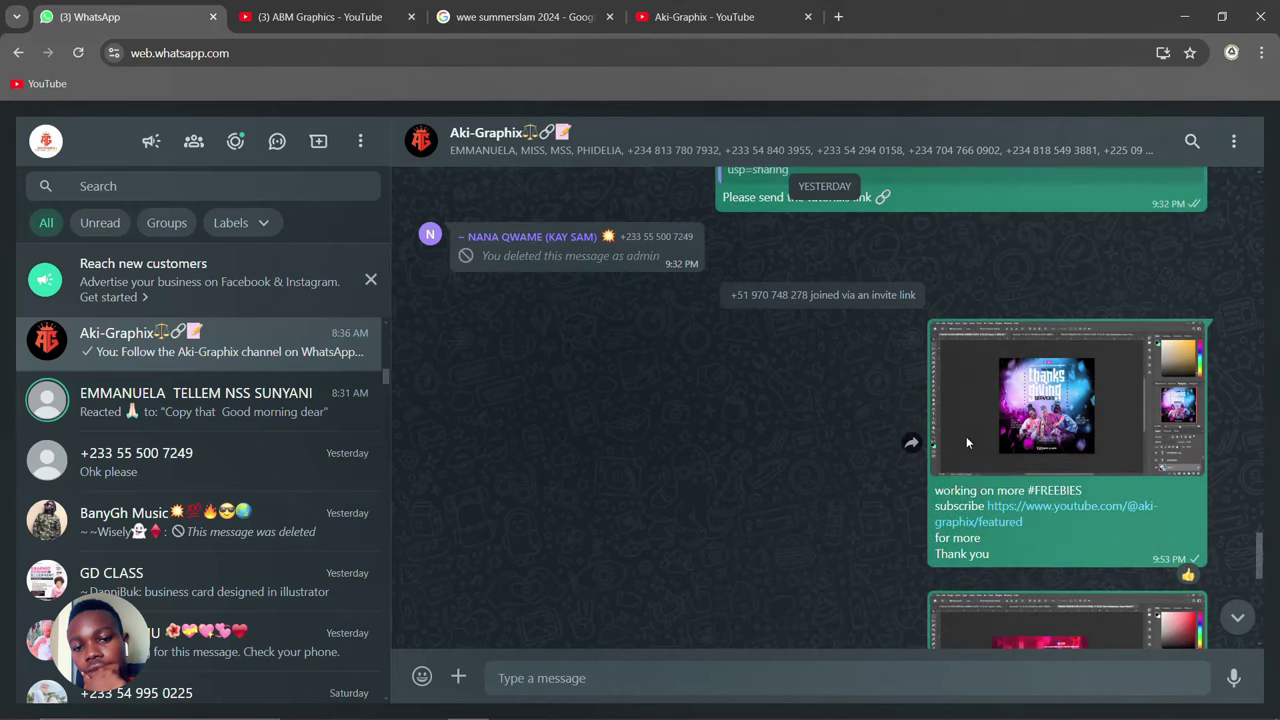
pyautogui.scroll(3, 966, 436)
pyautogui.scroll(2, 966, 436)
pyautogui.scroll(2, 966, 436)
pyautogui.scroll(3, 966, 434)
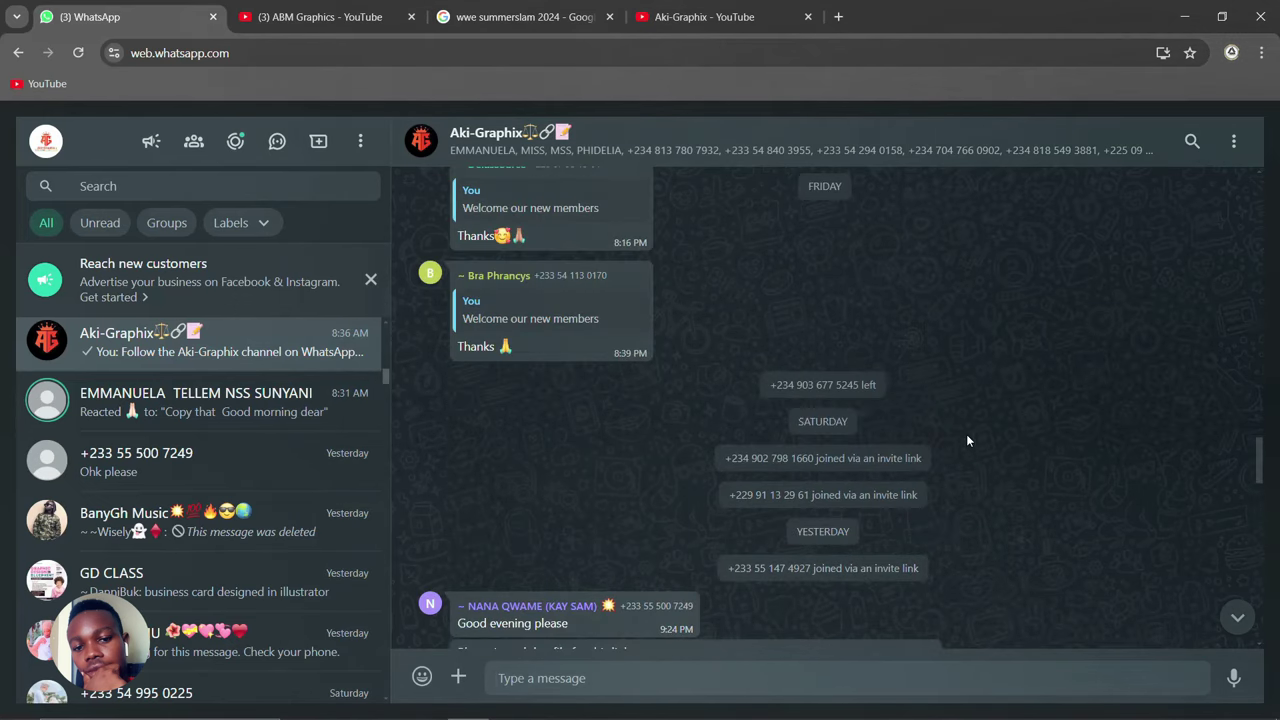
pyautogui.scroll(2, 966, 434)
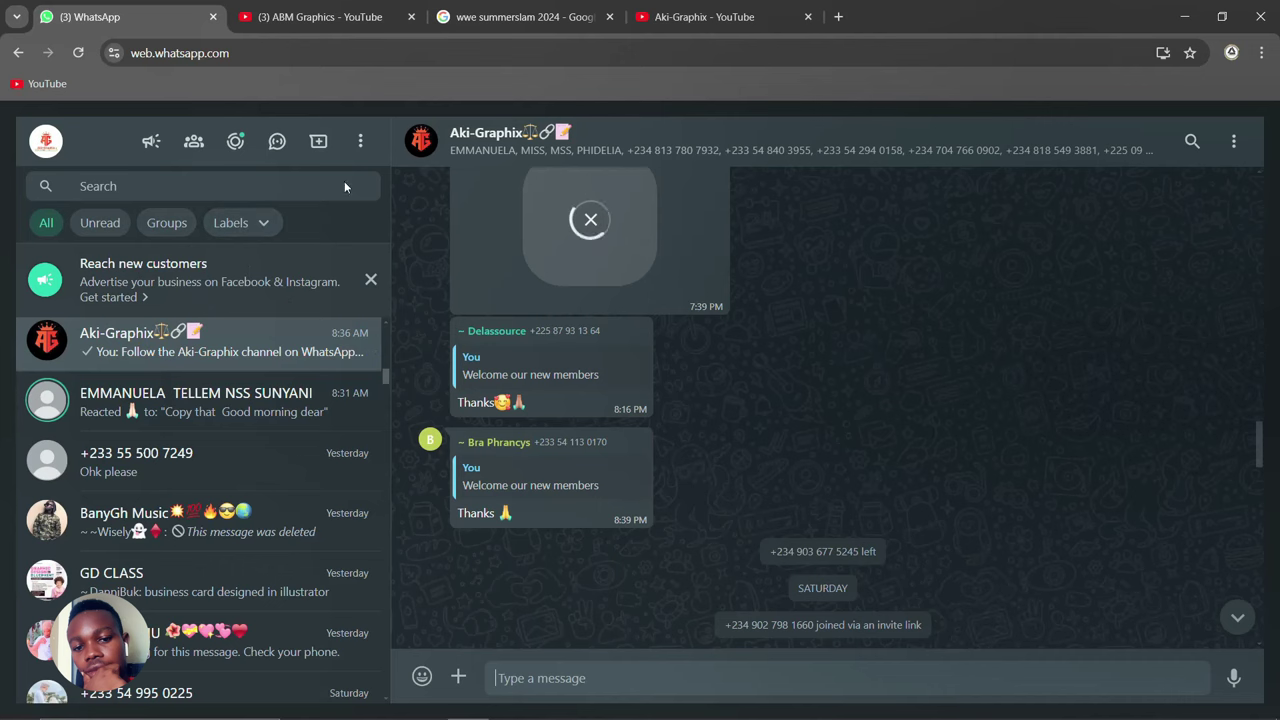
pyautogui.scroll(-1, 991, 475)
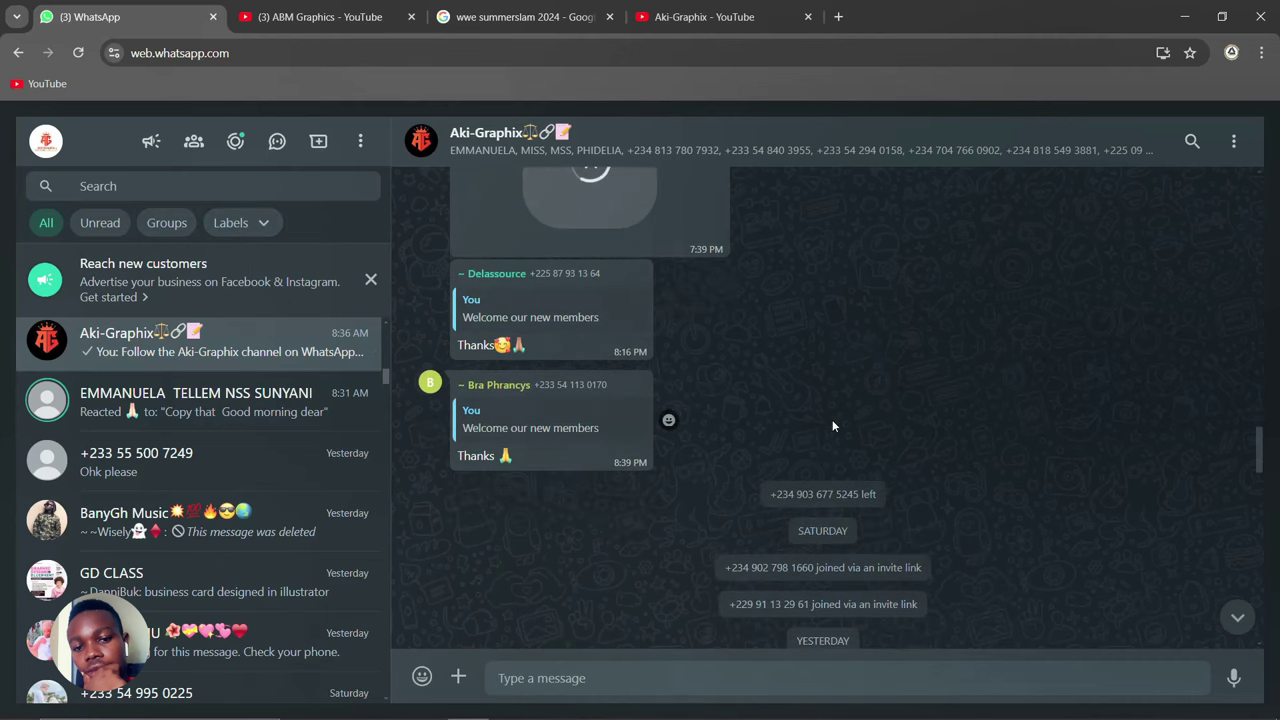
pyautogui.scroll(-5, 832, 426)
pyautogui.scroll(-5, 824, 413)
pyautogui.scroll(-5, 850, 408)
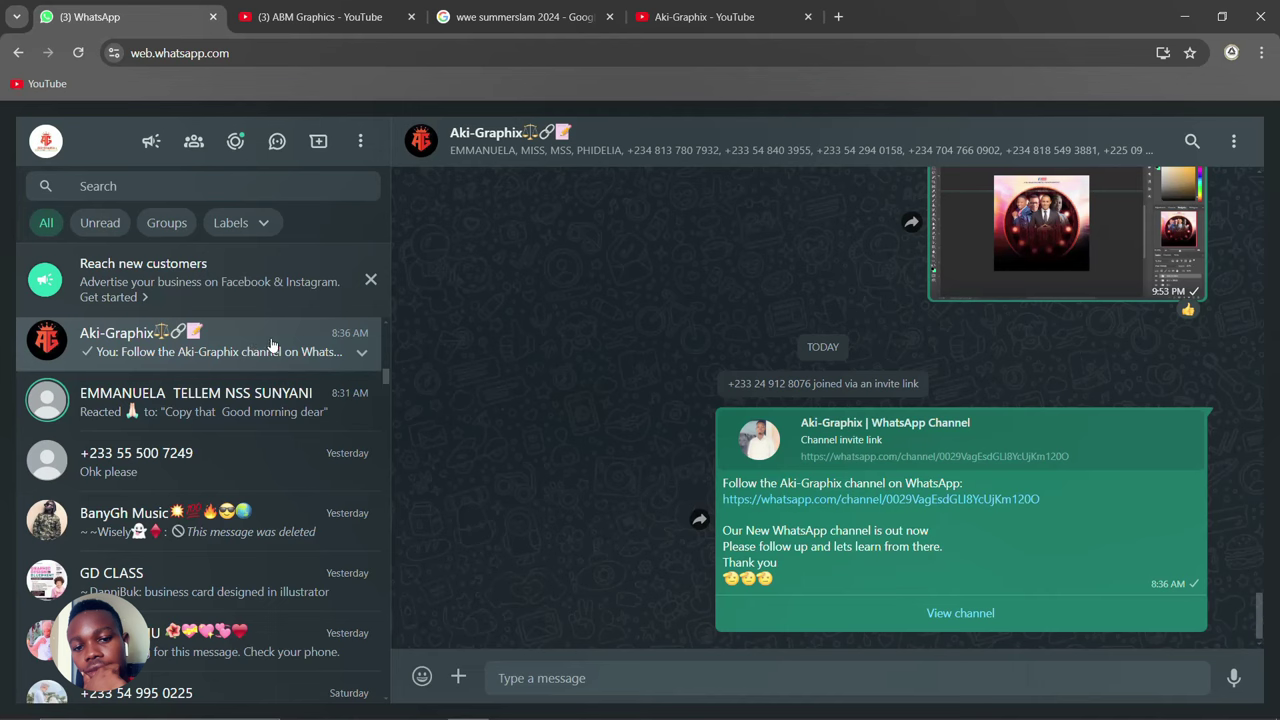
pyautogui.moveTo(860, 505)
pyautogui.moveTo(960, 520)
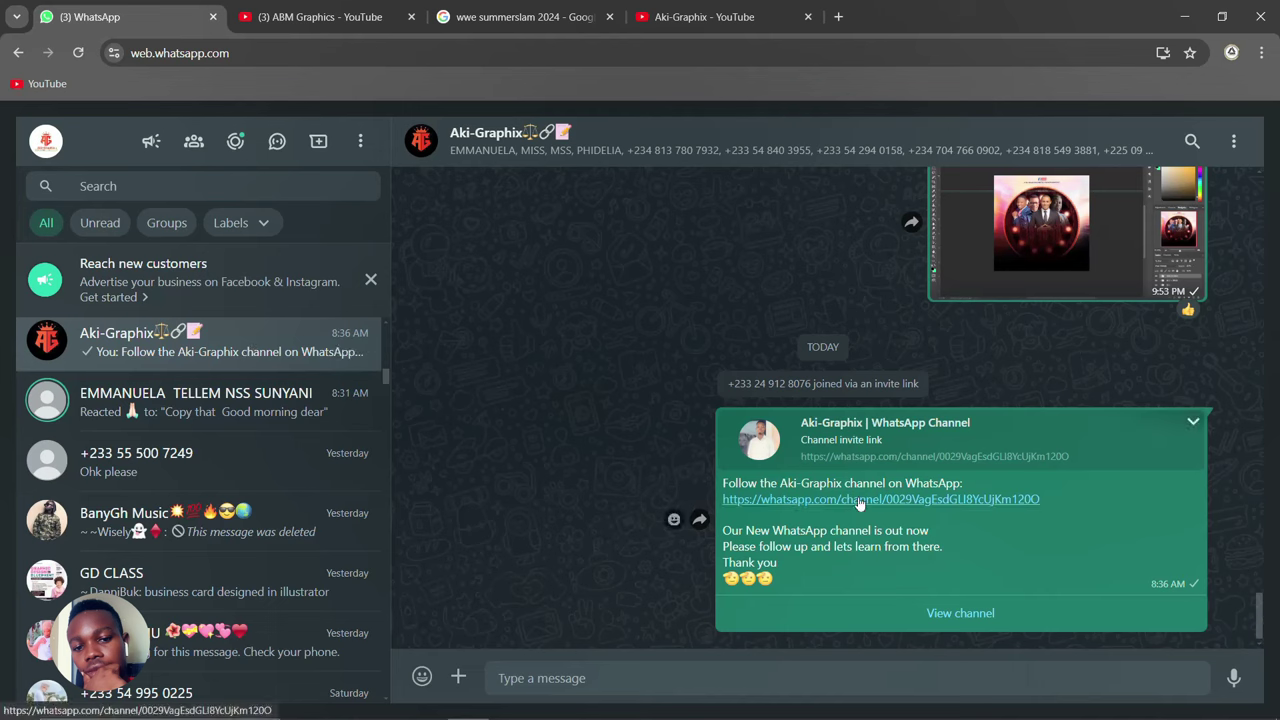
# Step: Open the Aki-Graphix WhatsApp channel from the invite and browse its posts
pyautogui.click(943, 612)
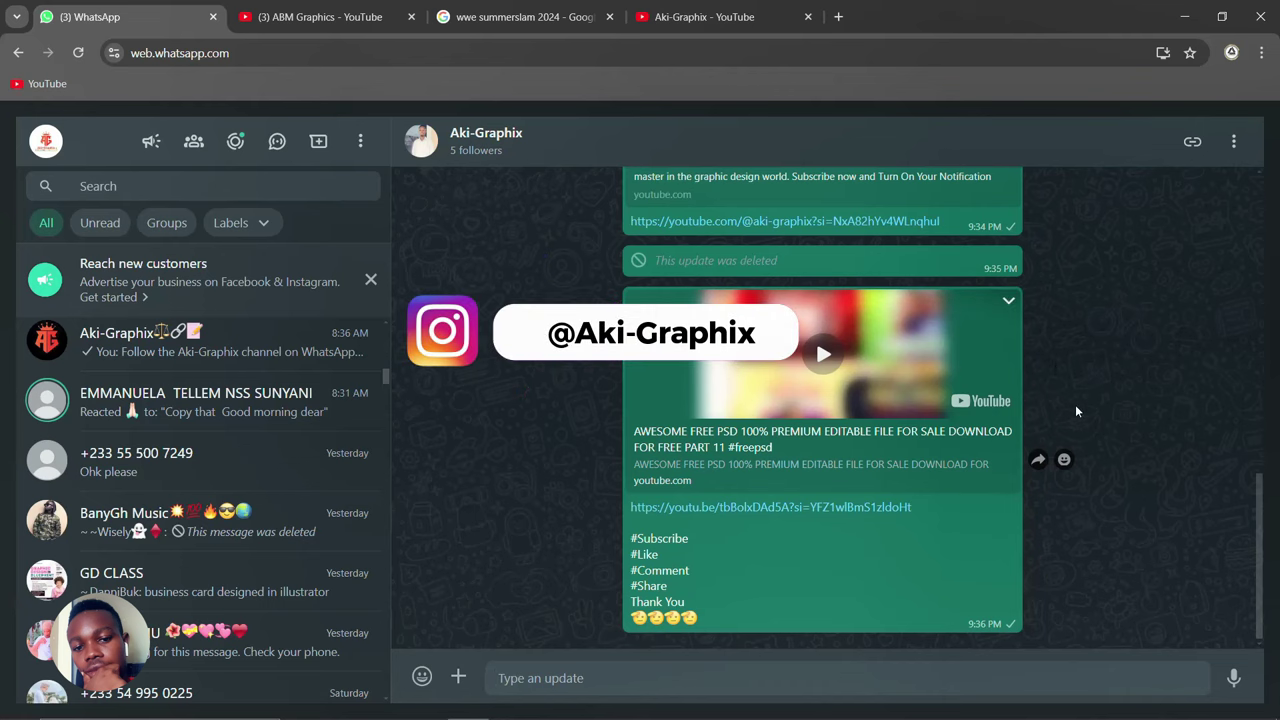
pyautogui.scroll(1, 568, 360)
pyautogui.scroll(3, 568, 360)
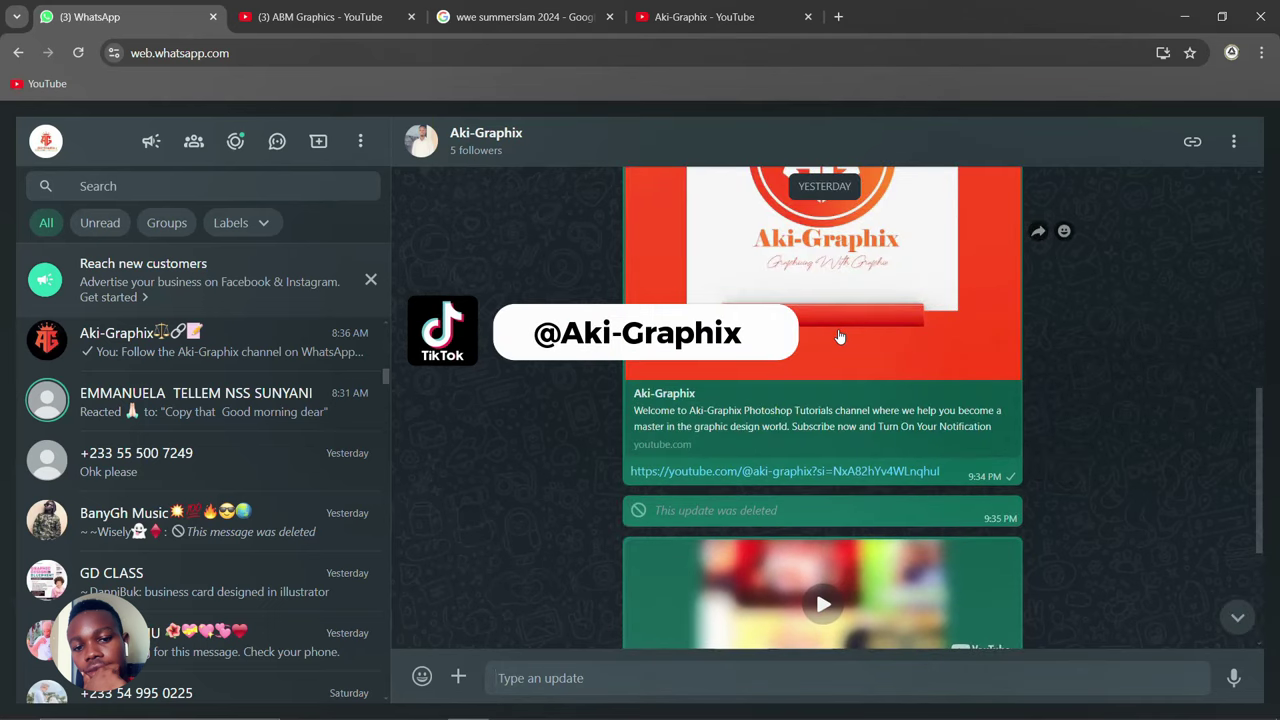
pyautogui.scroll(-3, 704, 303)
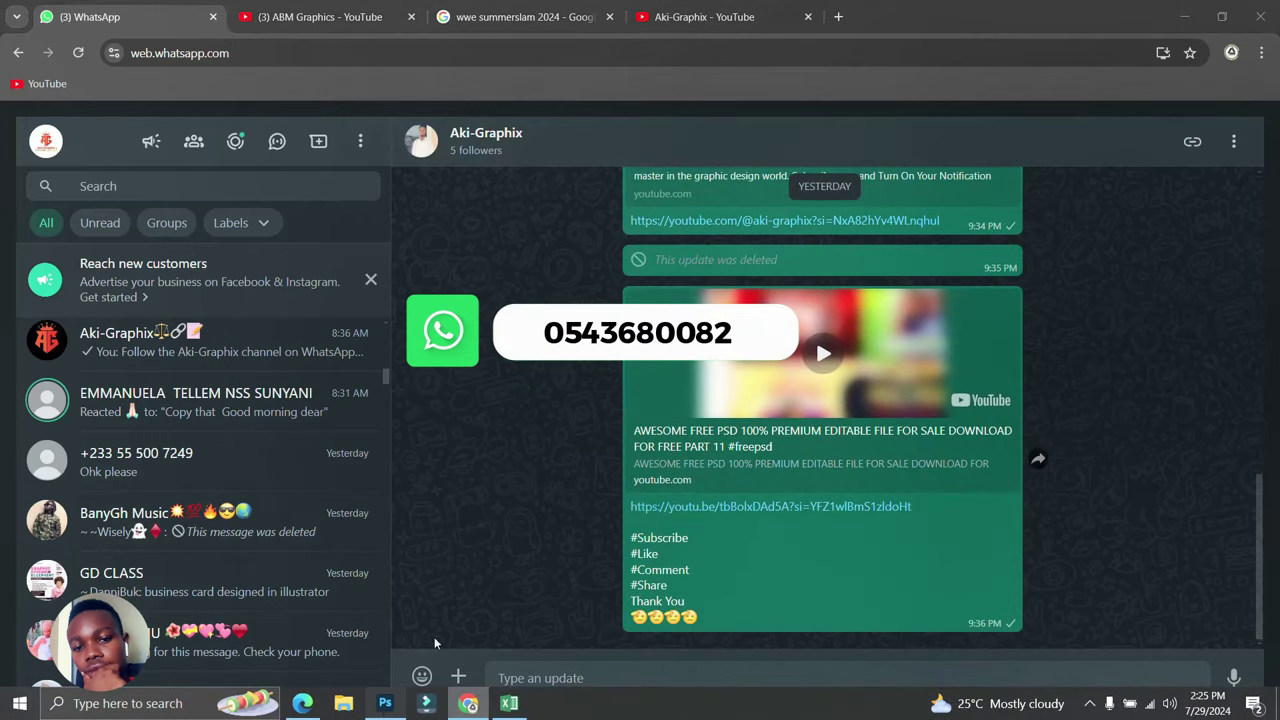
# Step: Glance at Photoshop, return to WhatsApp, then go to the Aki-Graphix YouTube Videos page
pyautogui.click(382, 705)
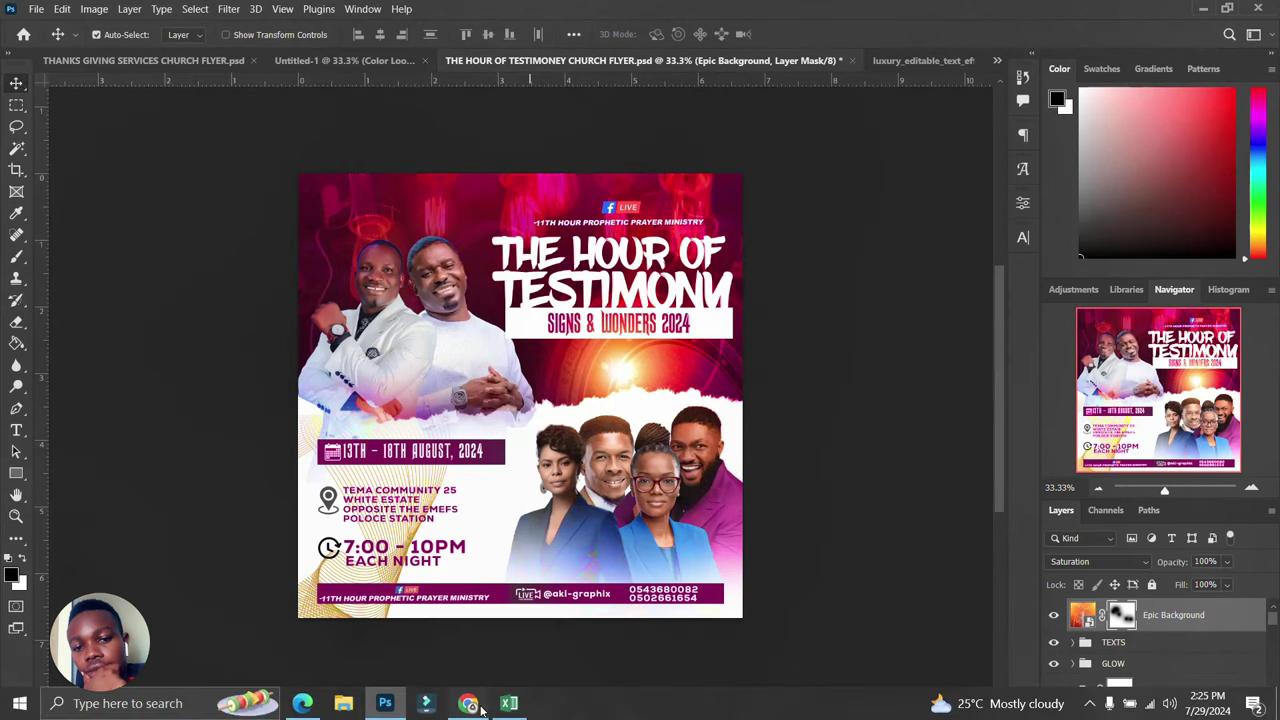
pyautogui.click(478, 705)
pyautogui.moveTo(784, 442)
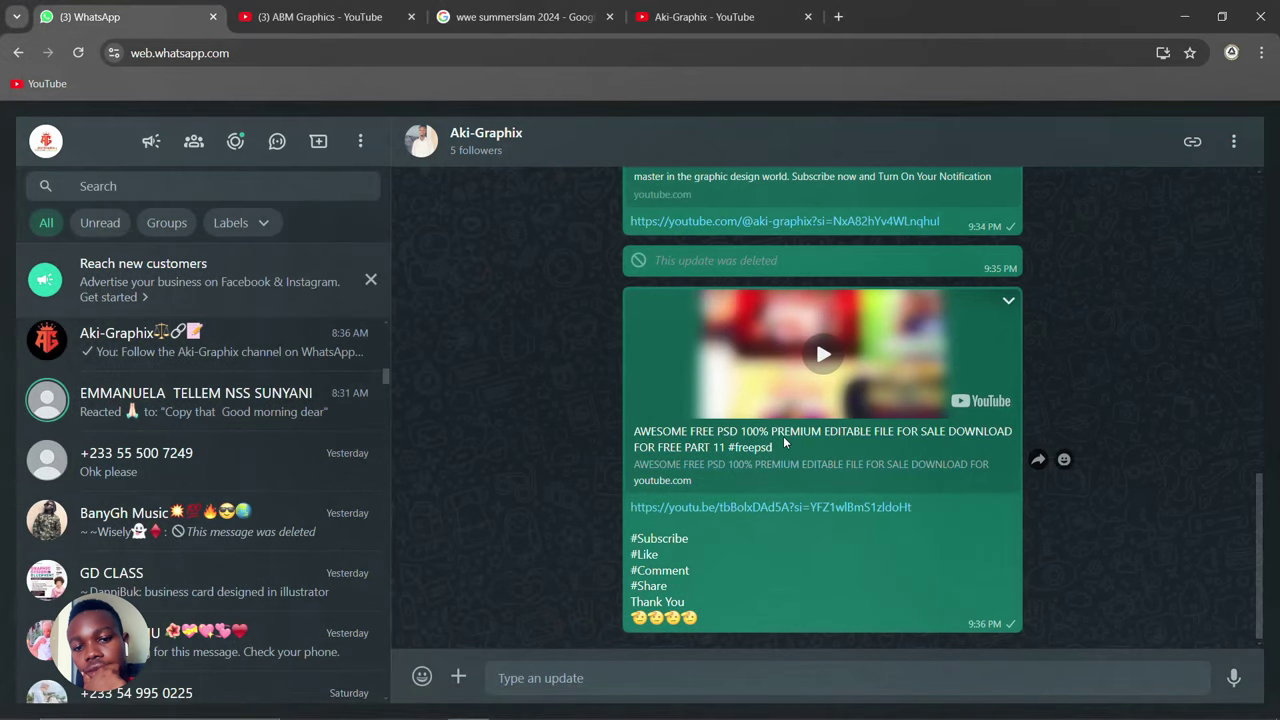
pyautogui.scroll(3, 784, 436)
pyautogui.moveTo(822, 315)
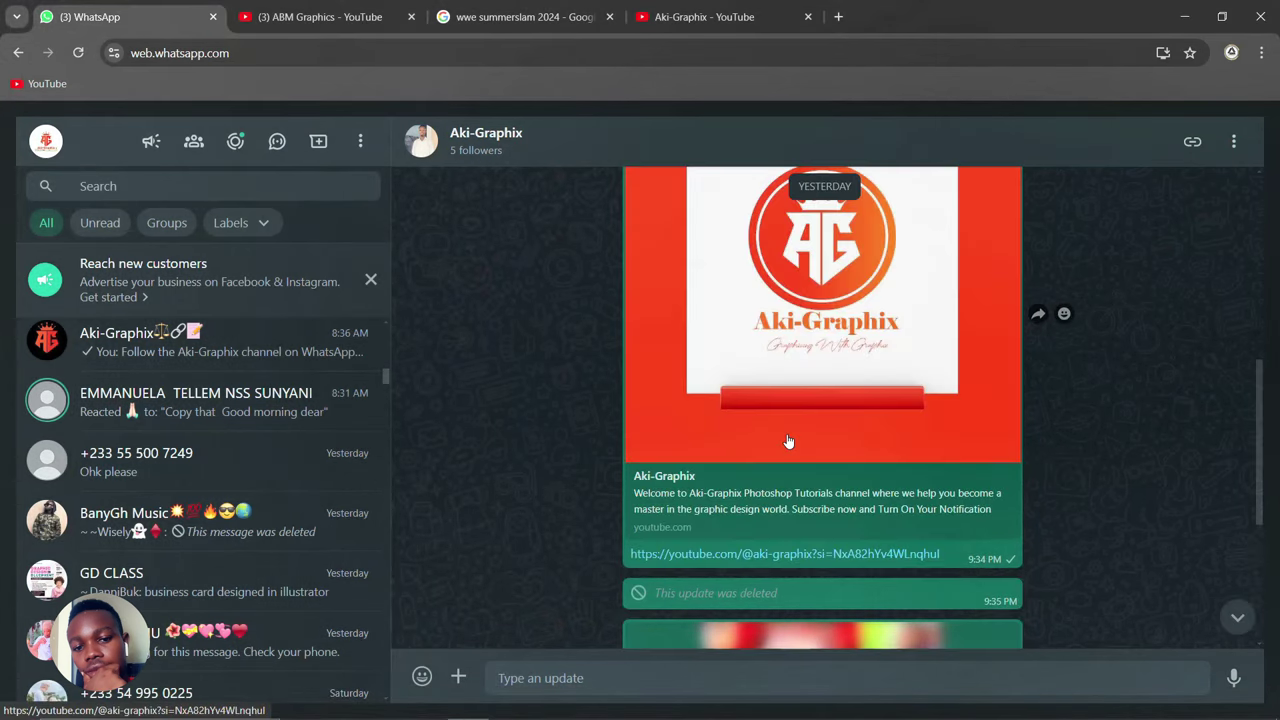
pyautogui.scroll(3, 788, 441)
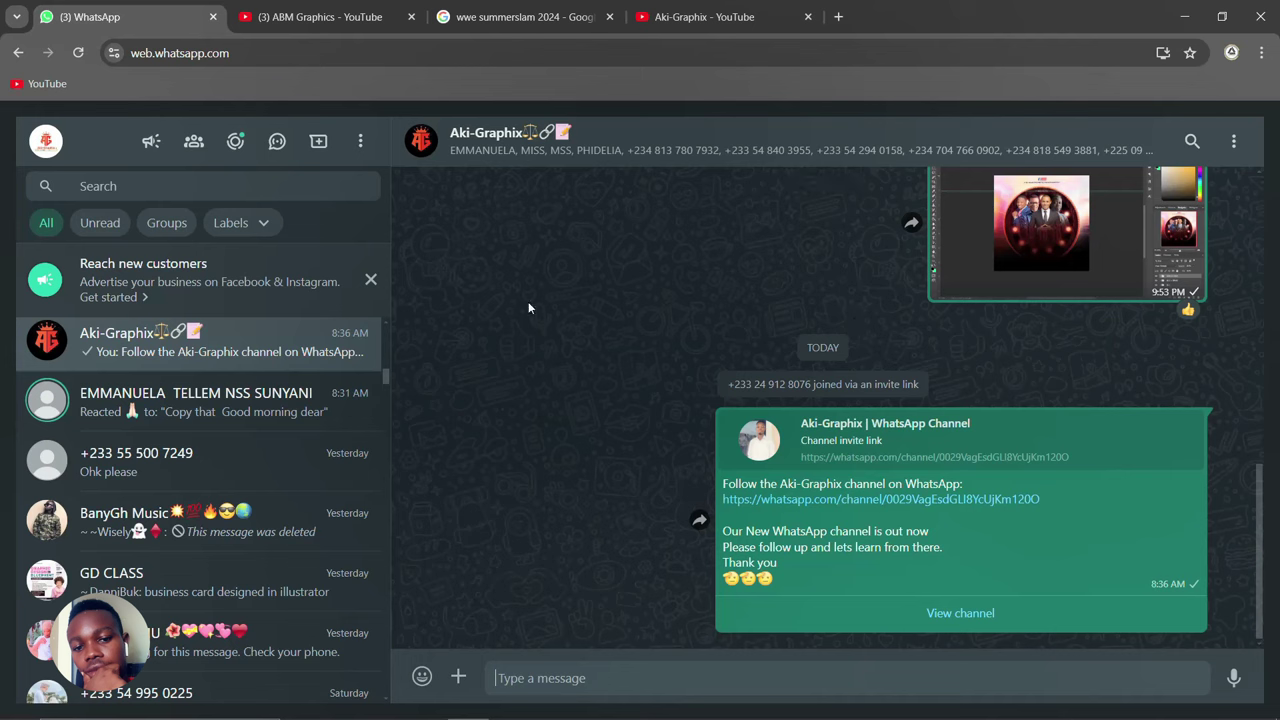
pyautogui.moveTo(400, 712)
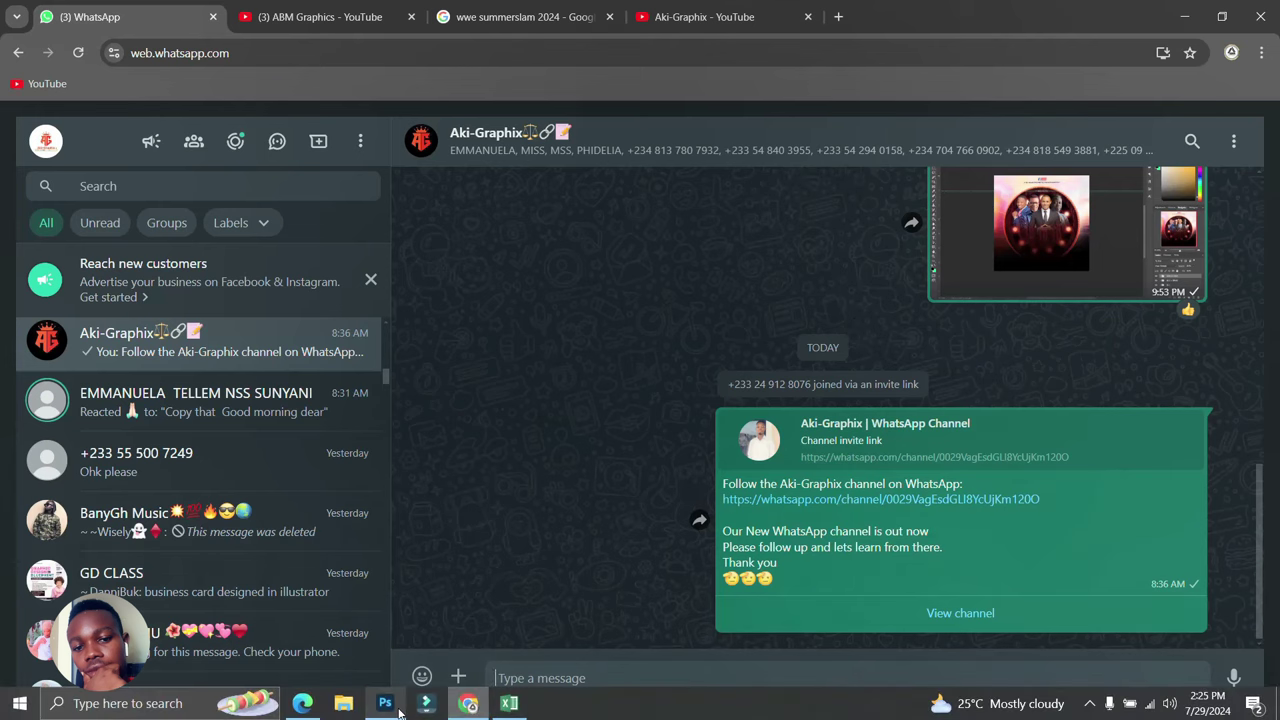
pyautogui.click(690, 17)
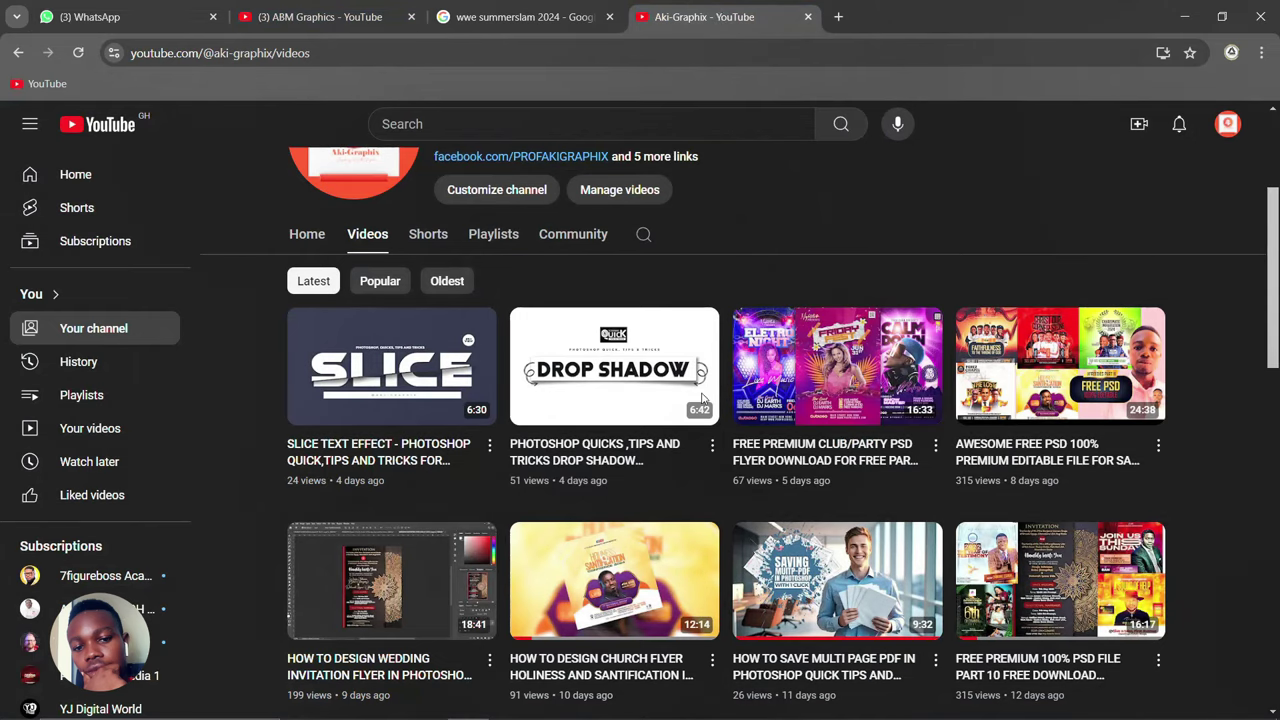
# Step: Scroll through the Aki-Graphix uploads, then return to the Hour of Testimony flyer in Photoshop
pyautogui.scroll(-2, 720, 420)
pyautogui.scroll(3, 700, 400)
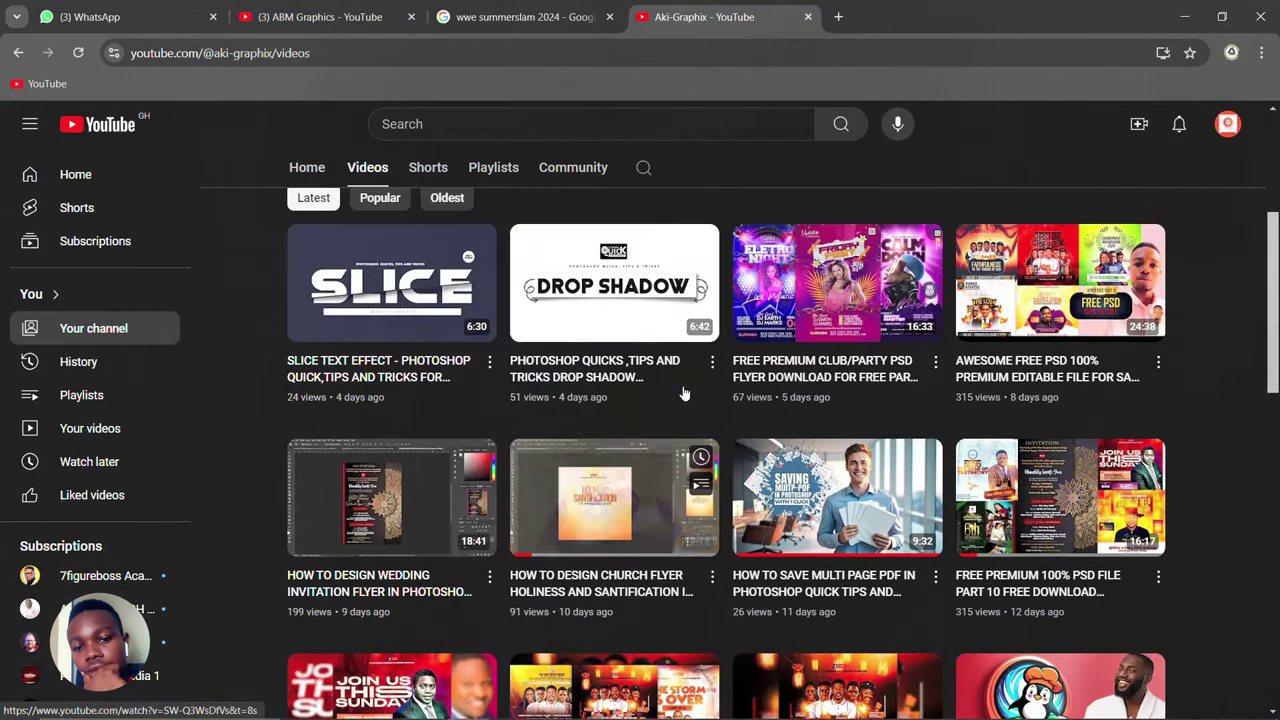
pyautogui.scroll(-3, 695, 405)
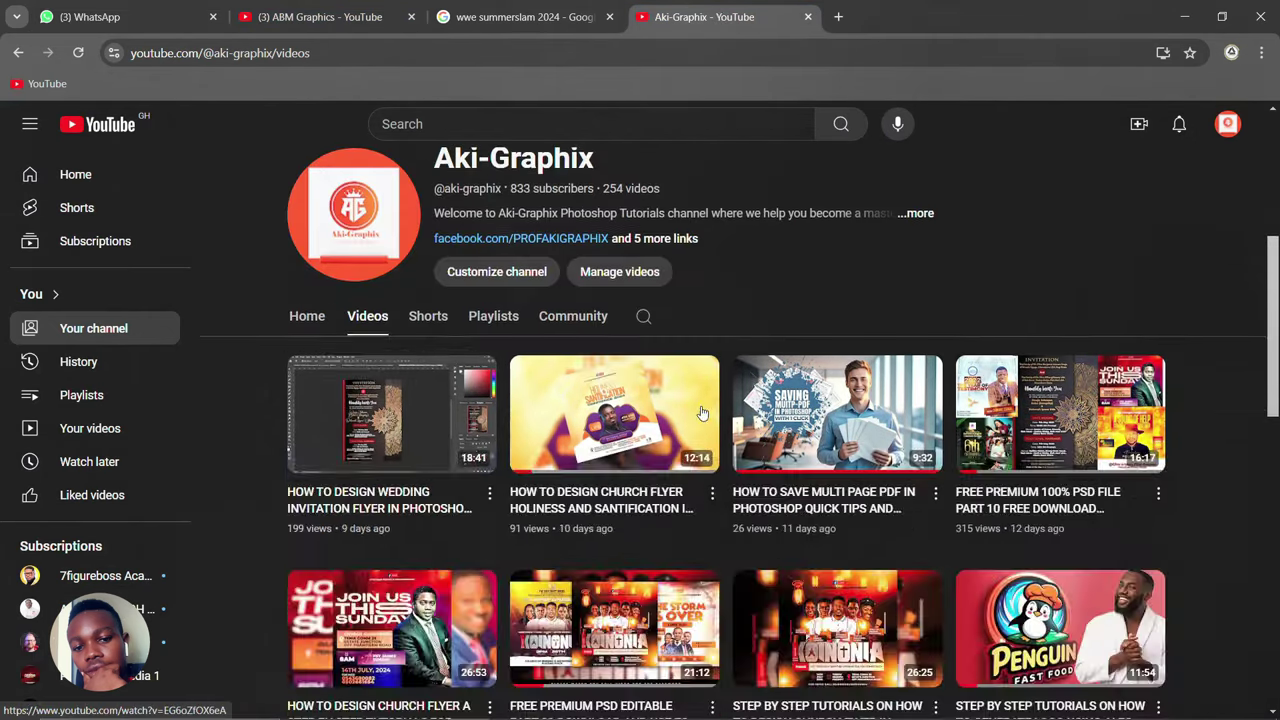
pyautogui.scroll(-2, 700, 412)
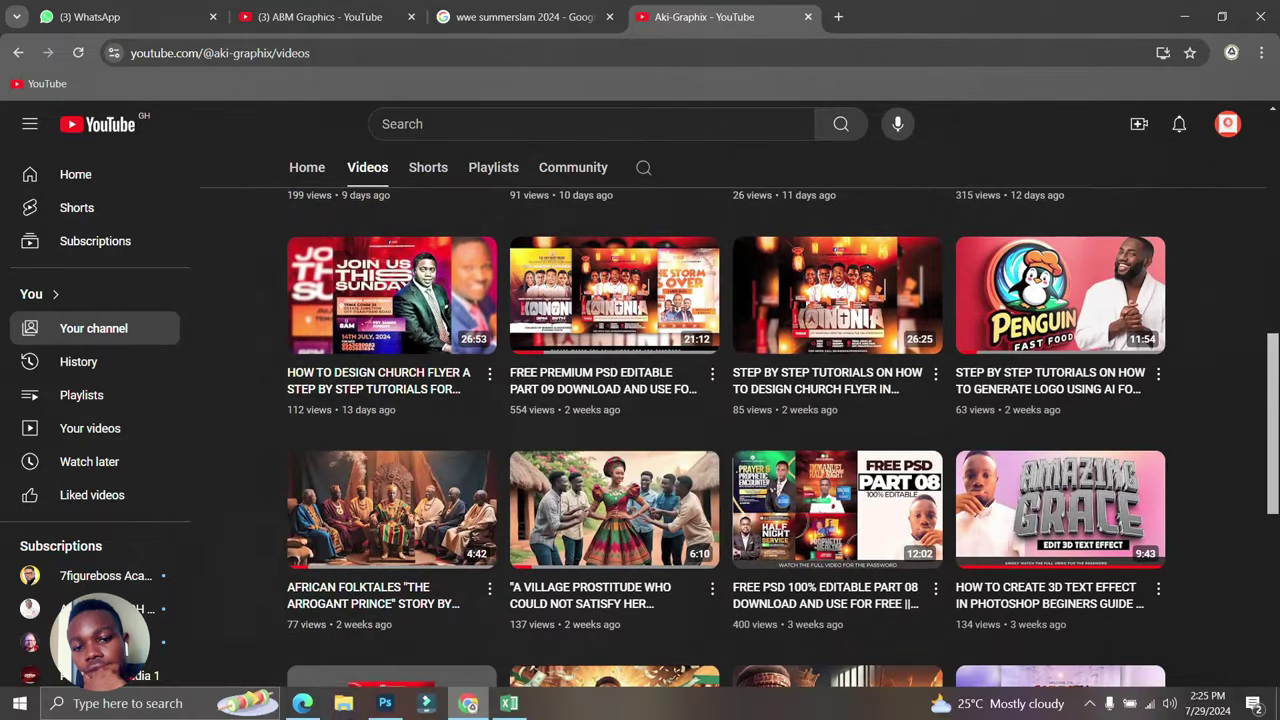
pyautogui.click(384, 703)
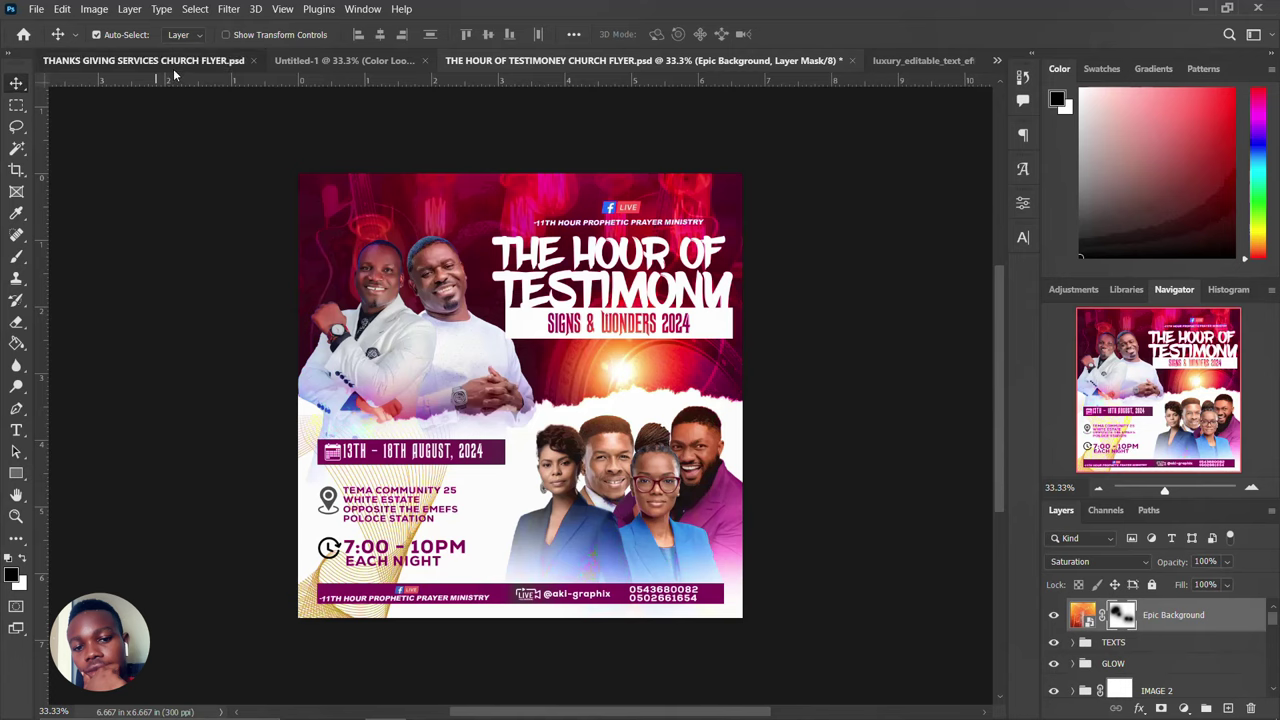
# Step: Bring up the THANKS GIVING SERVICES CHURCH FLYER.psd document
pyautogui.click(175, 61)
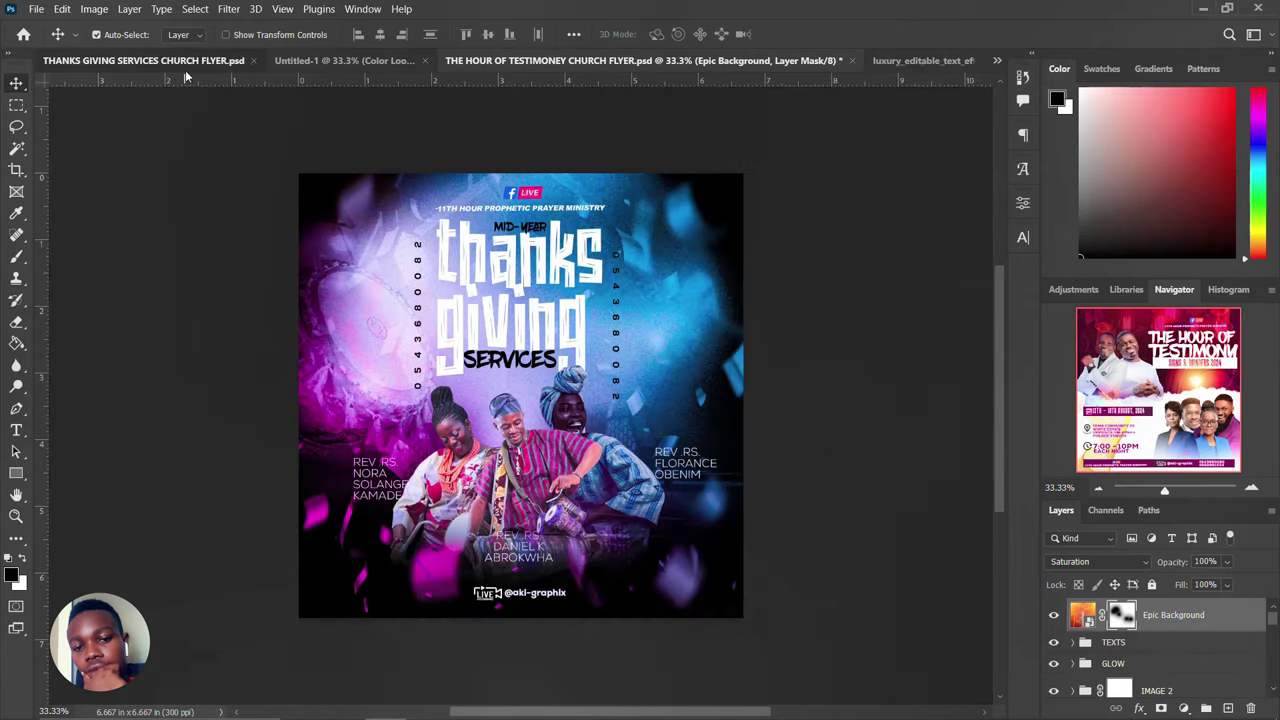